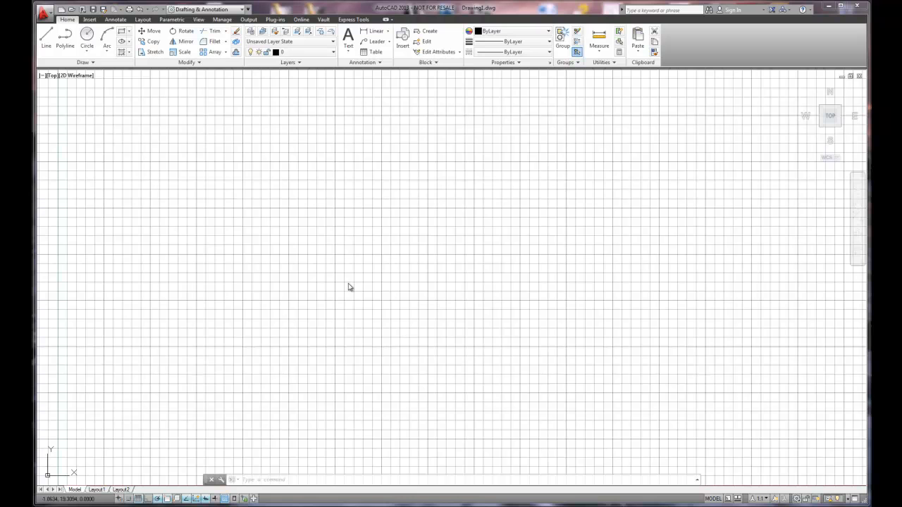
- Set the drawing's length units to Architectural
click(45, 13)
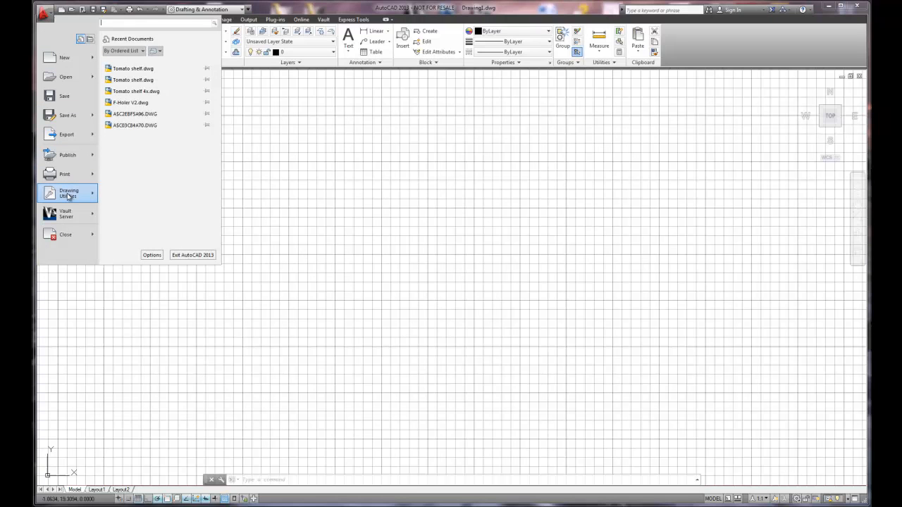
mouse_move(68, 197)
click(136, 97)
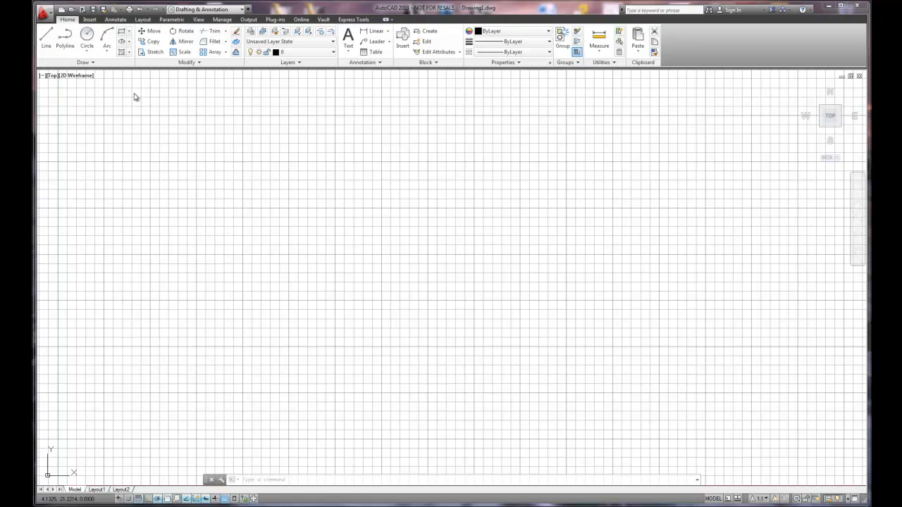
click(389, 164)
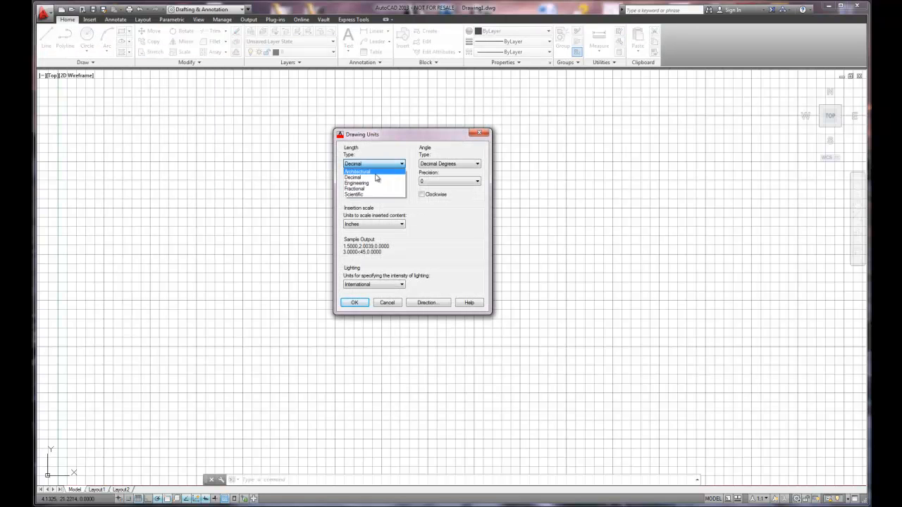
click(375, 172)
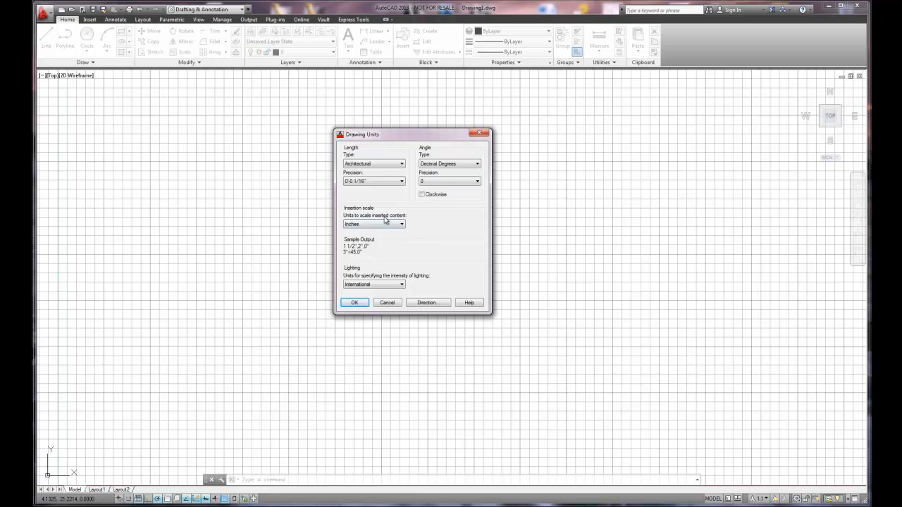
click(355, 303)
click(354, 304)
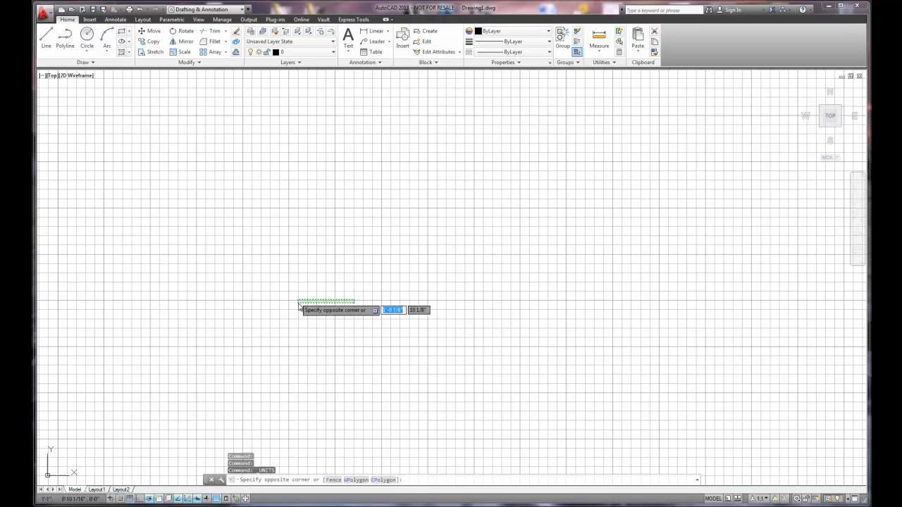
key(Escape)
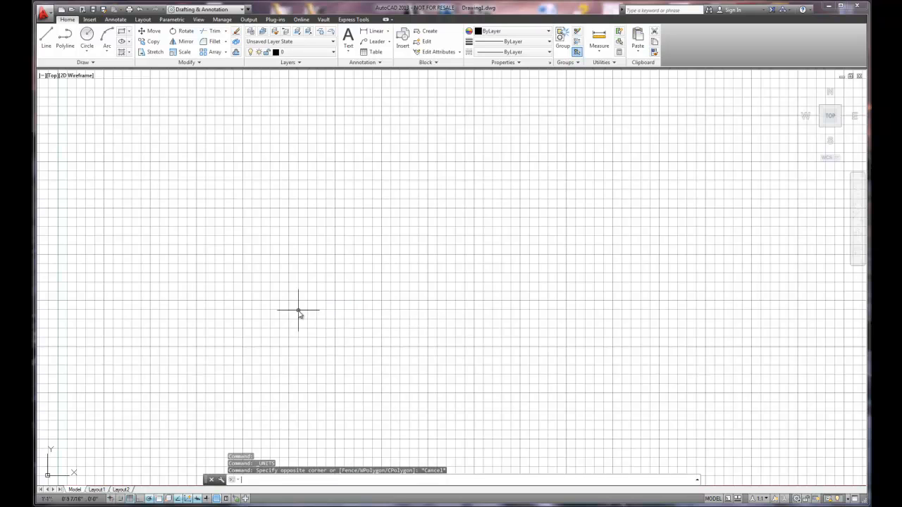
- Turn off the drawing grid and set the polar tracking increment angle to 15 degrees
click(130, 499)
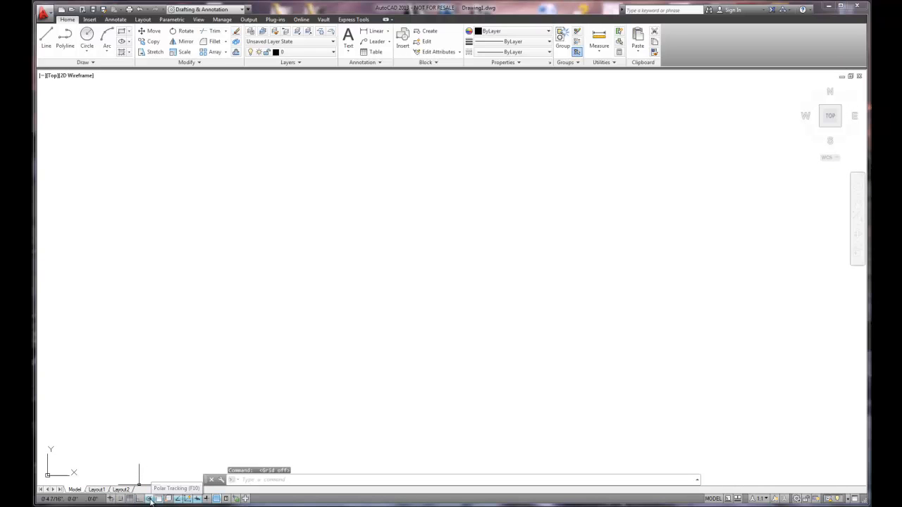
right_click(150, 499)
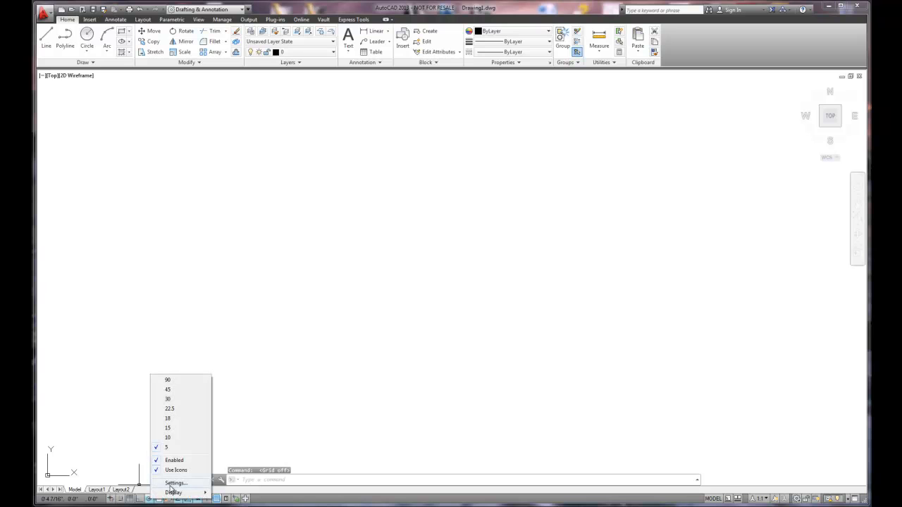
click(176, 482)
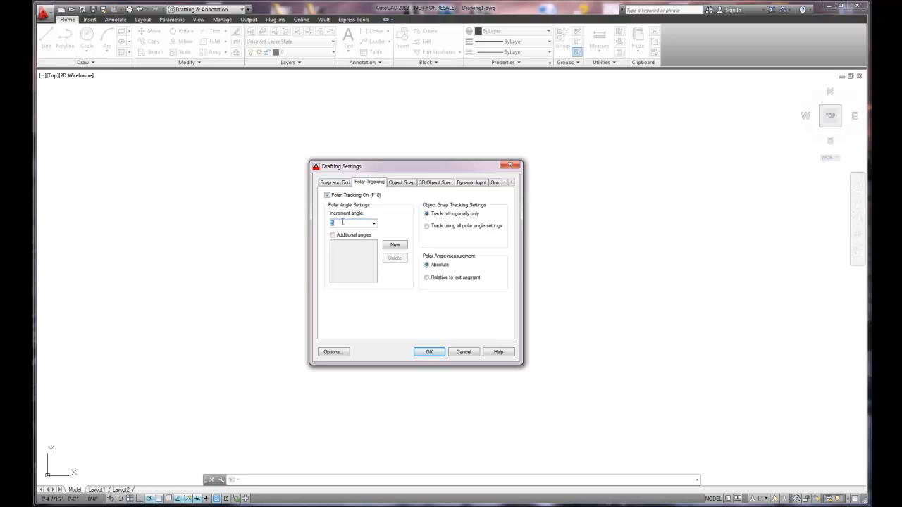
click(374, 224)
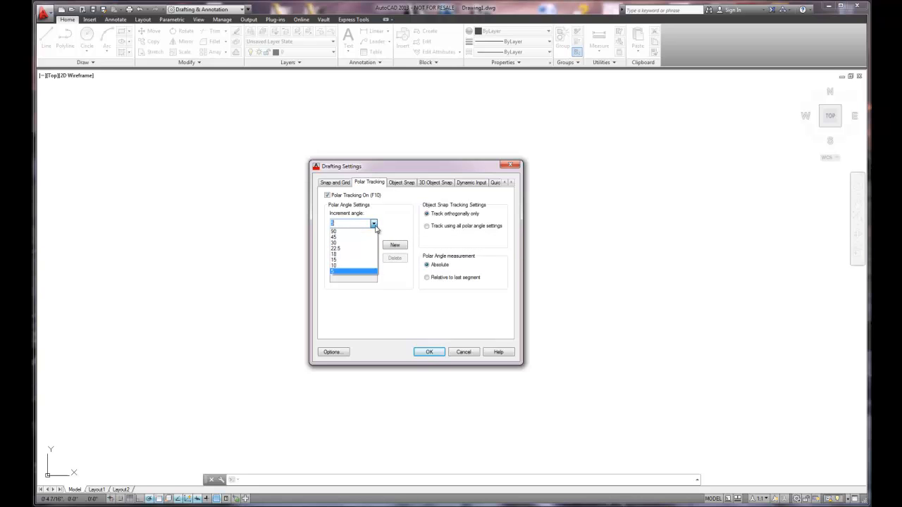
click(345, 260)
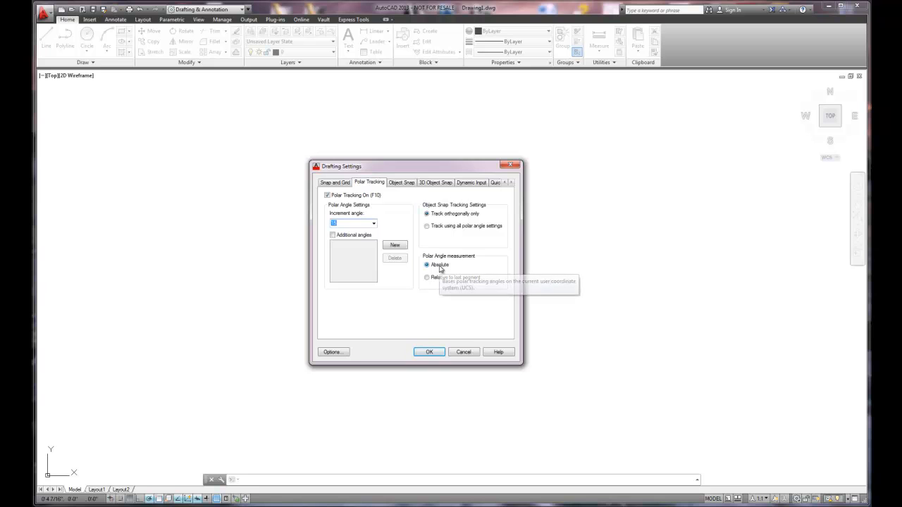
click(402, 183)
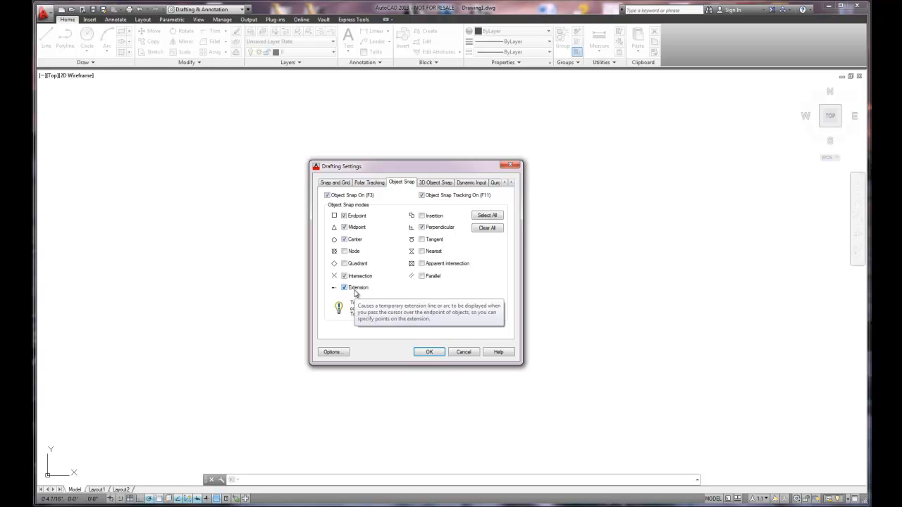
click(430, 351)
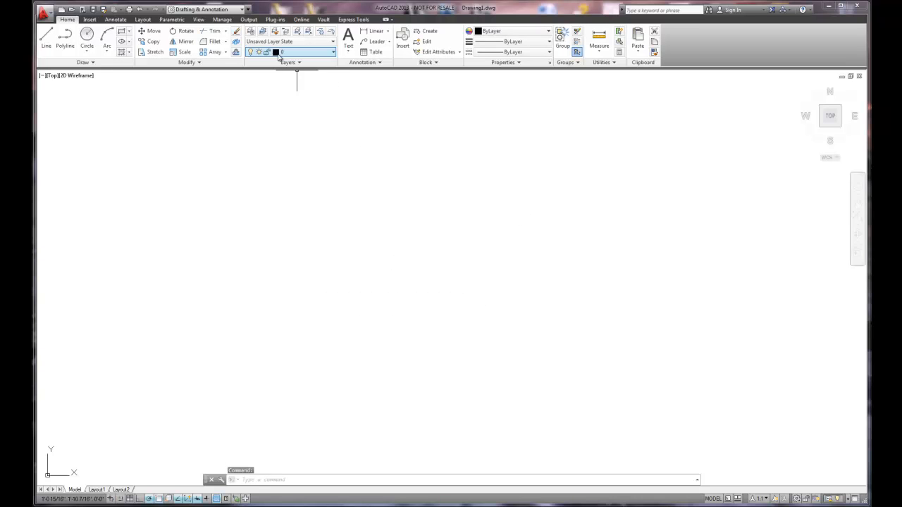
- Create three new layers named wall, dimension and centerline
click(251, 33)
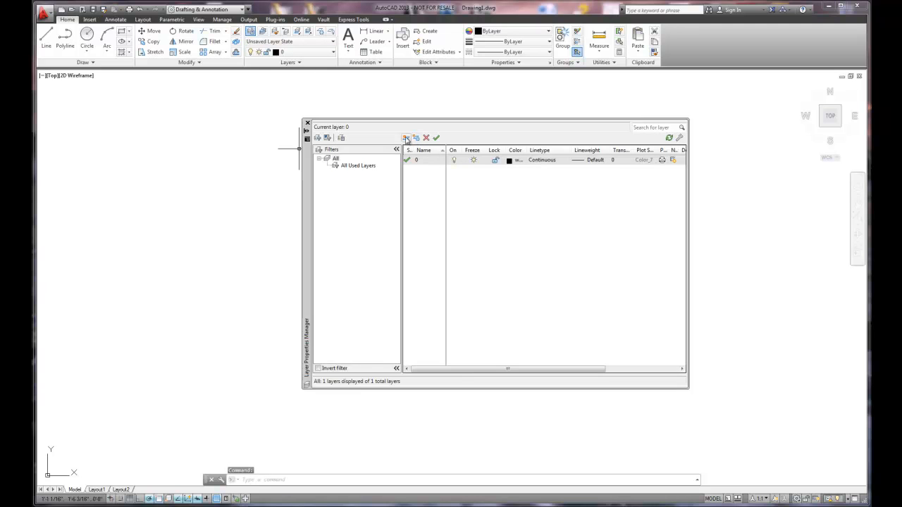
click(407, 139)
text(wall)
click(407, 139)
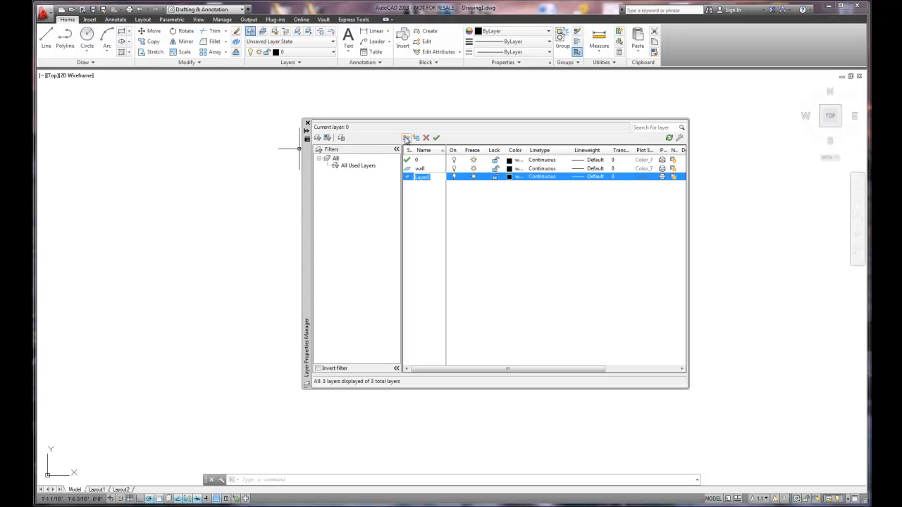
text(dimension)
key(Return)
click(406, 138)
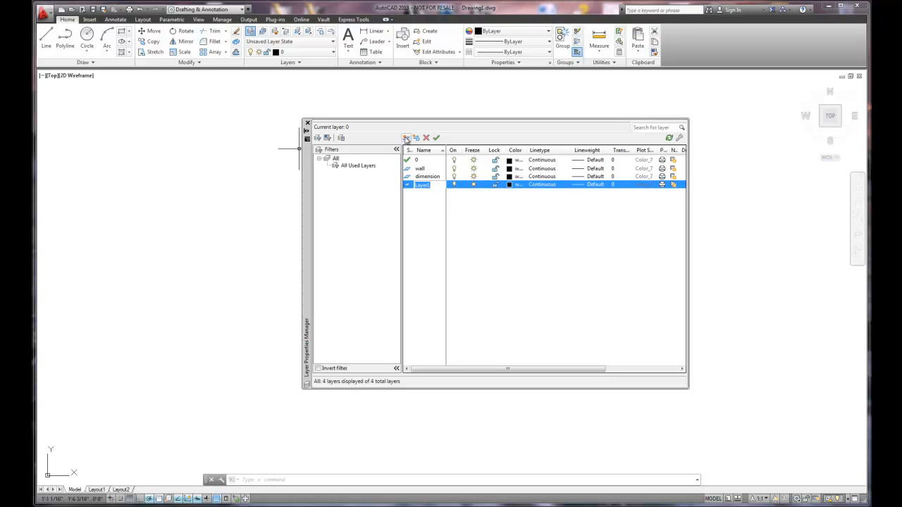
text(c)
click(460, 218)
- Load the CENTER linetype from acad.lin and assign it to the centerline layer
click(543, 188)
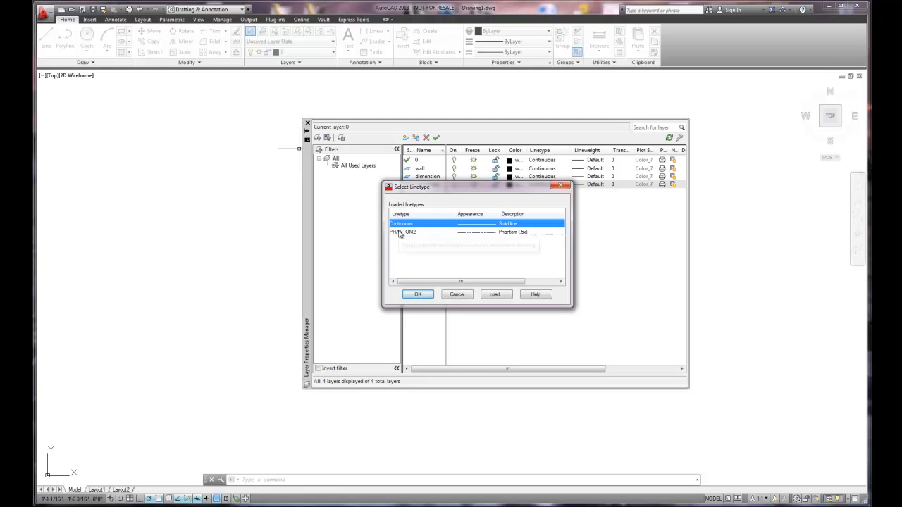
click(494, 295)
scroll(534, 243, down, 1)
scroll(534, 245, down, 2)
scroll(532, 246, up, 2)
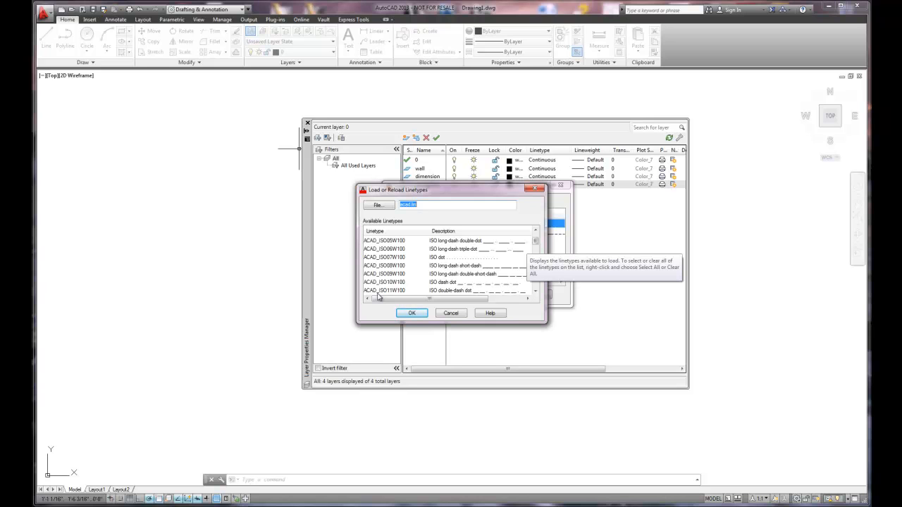
drag(536, 243, 532, 262)
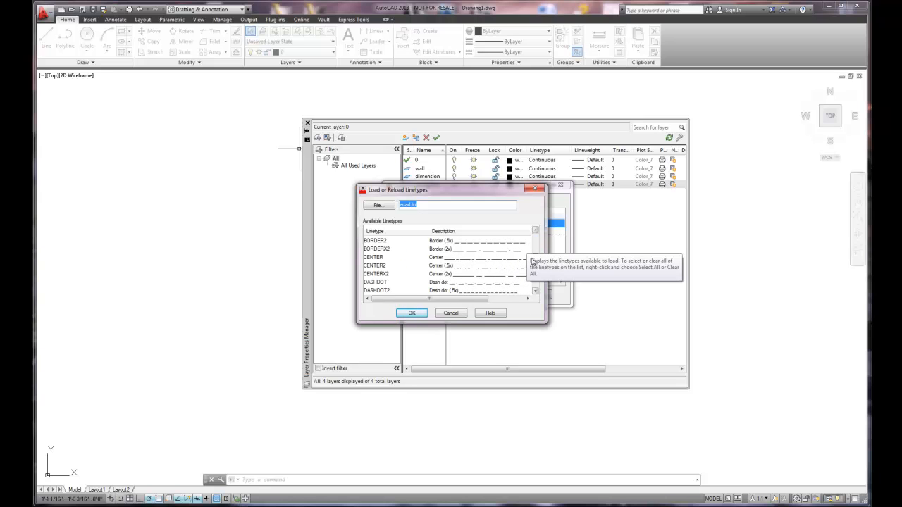
click(372, 258)
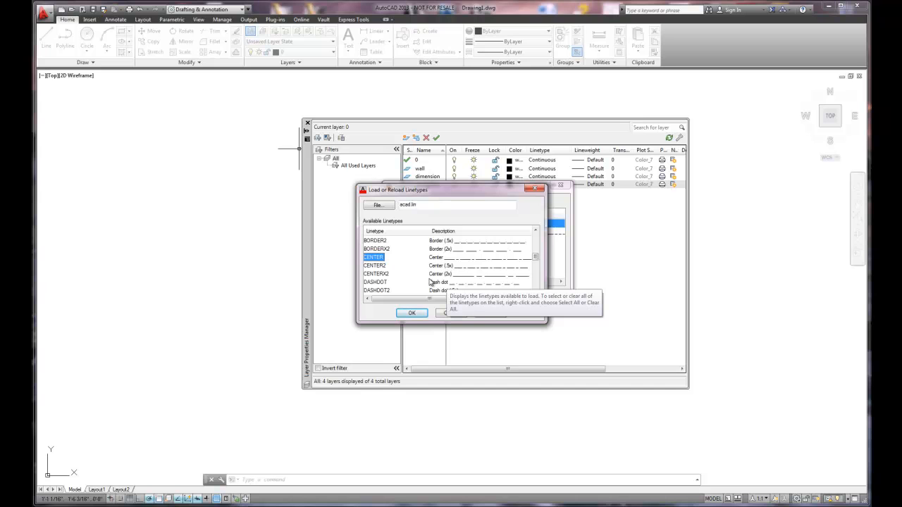
click(411, 313)
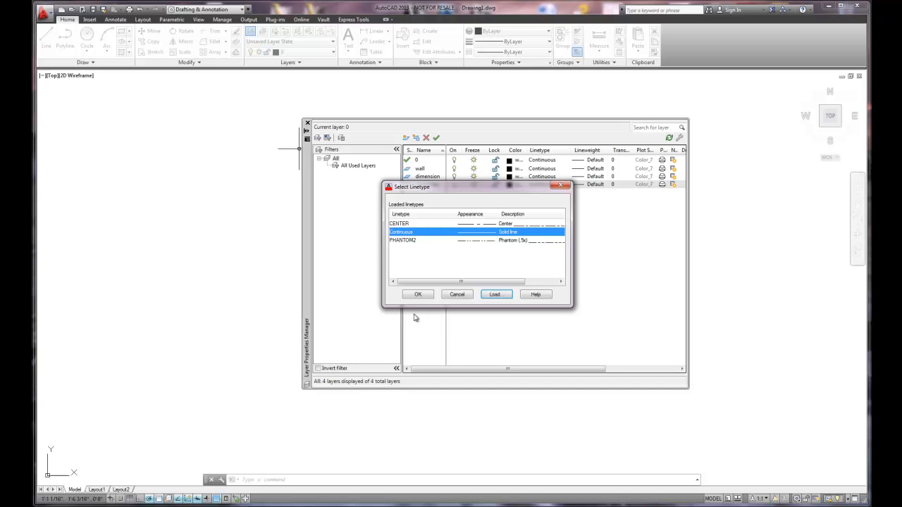
click(401, 224)
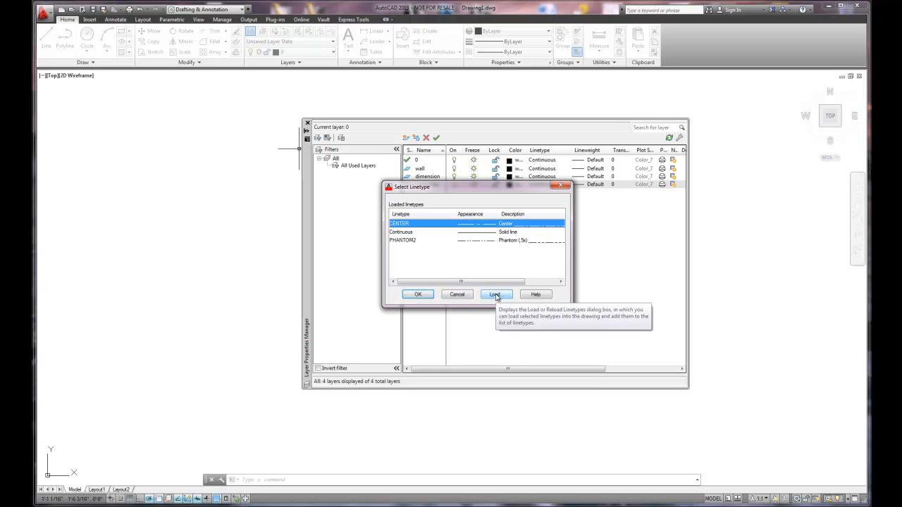
click(413, 296)
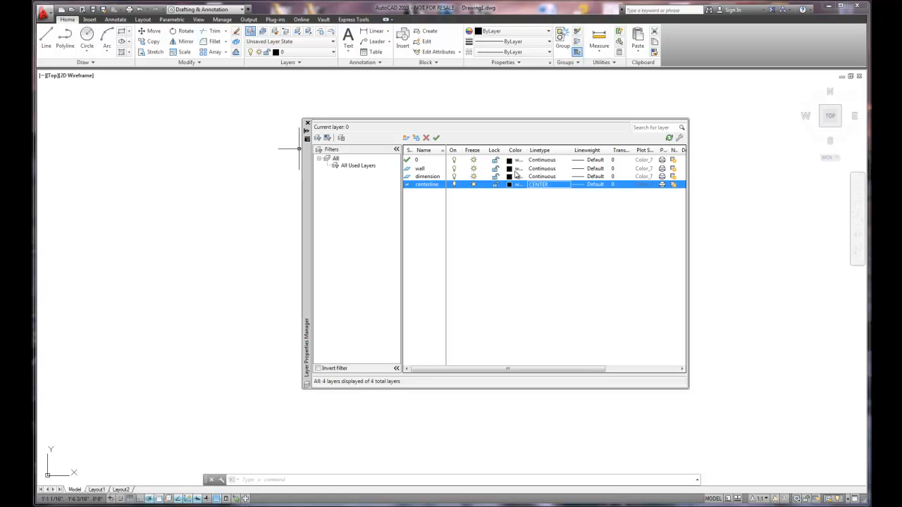
- Set the lineweight of the wall layer to 0.50 mm
click(592, 171)
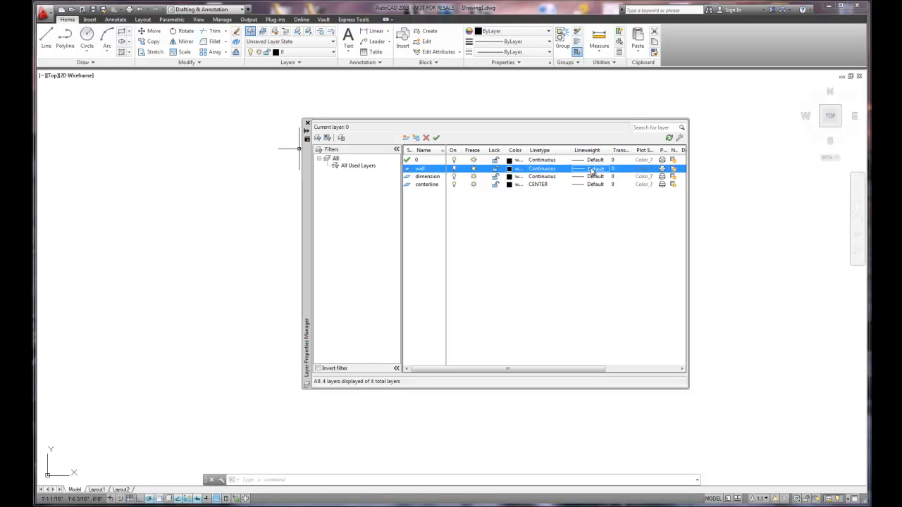
click(592, 171)
scroll(498, 229, down, 2)
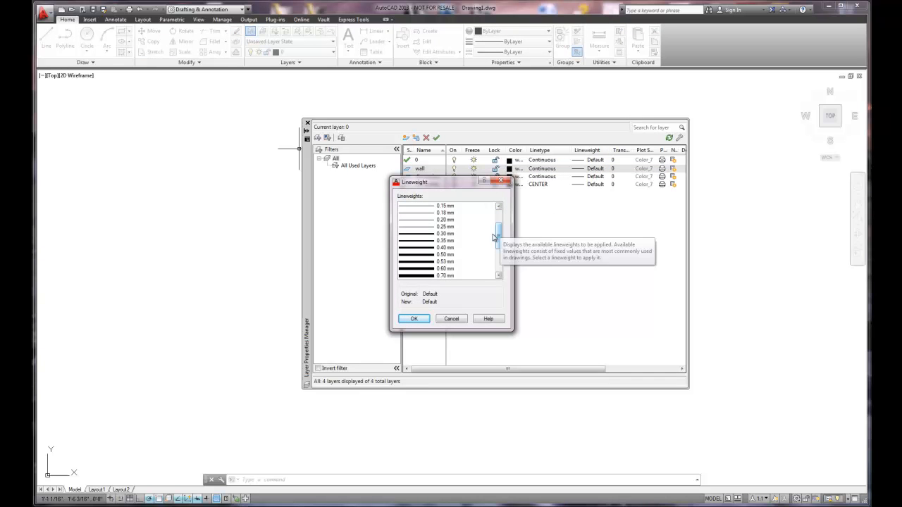
click(445, 255)
click(414, 318)
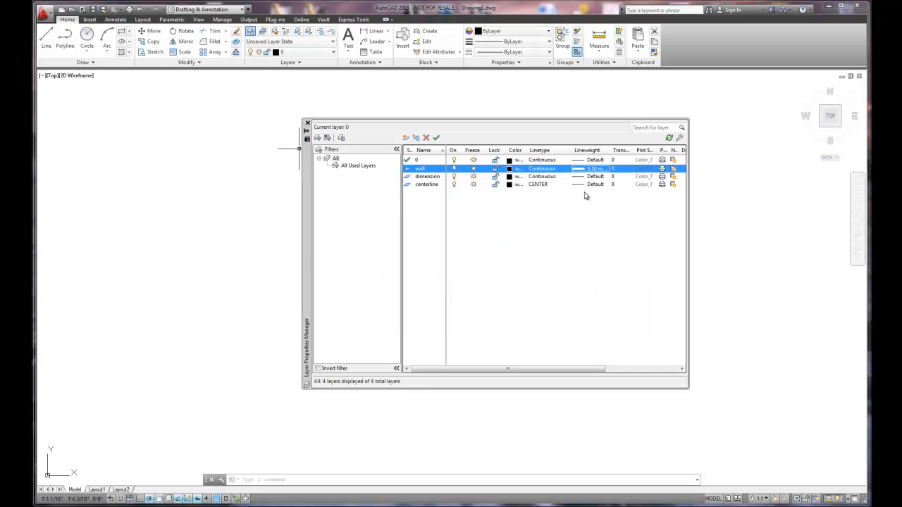
- Set the layer colors to 42 for wall, 202 for dimension and 92 for centerline, and close the layer manager
click(508, 170)
click(400, 225)
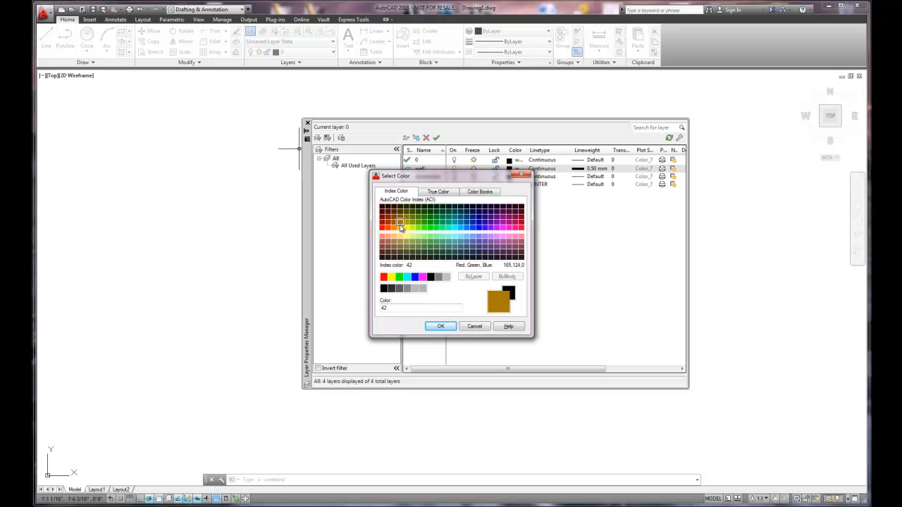
click(440, 326)
click(512, 177)
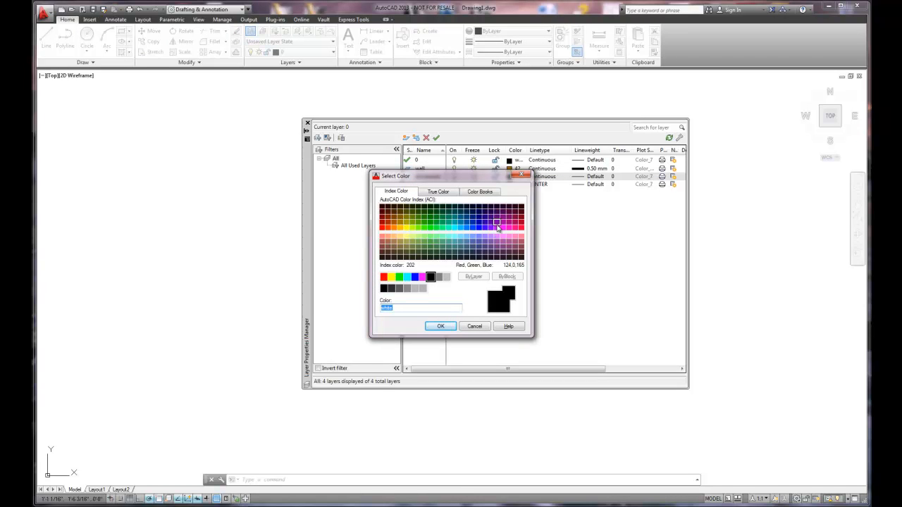
click(497, 225)
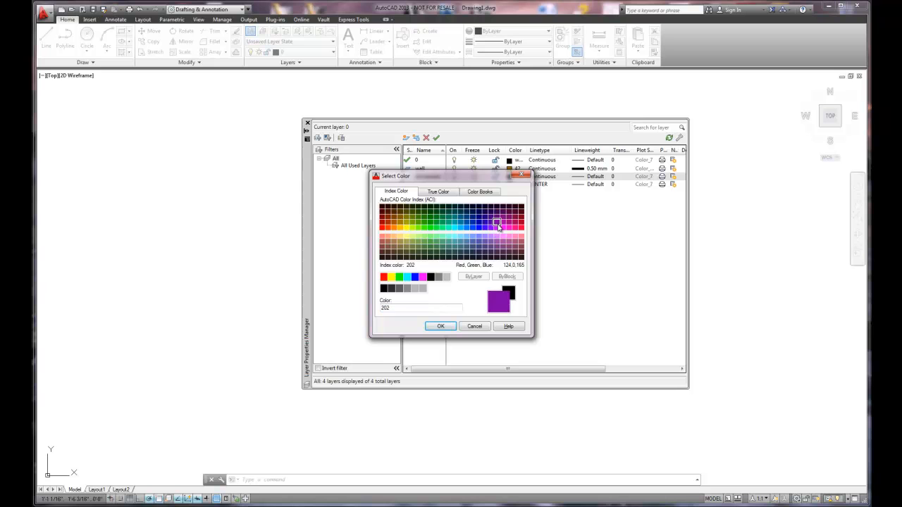
click(440, 326)
click(514, 186)
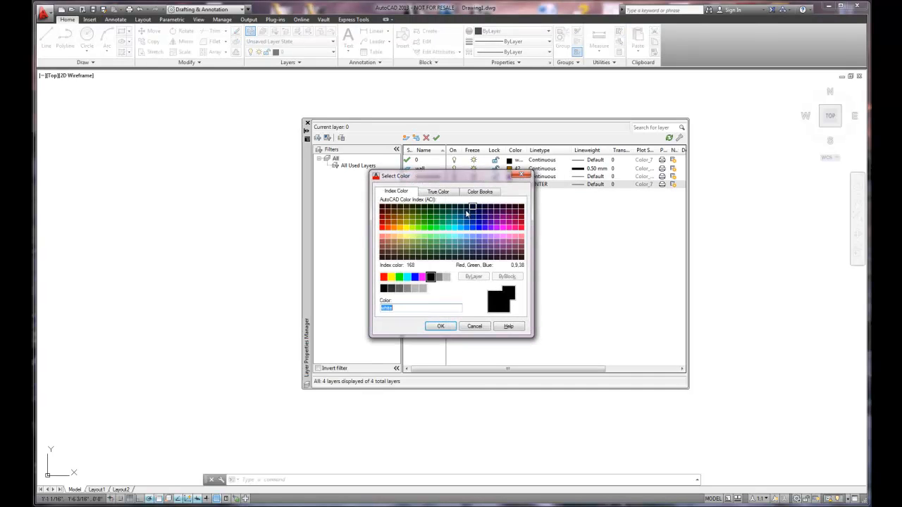
click(429, 224)
click(440, 326)
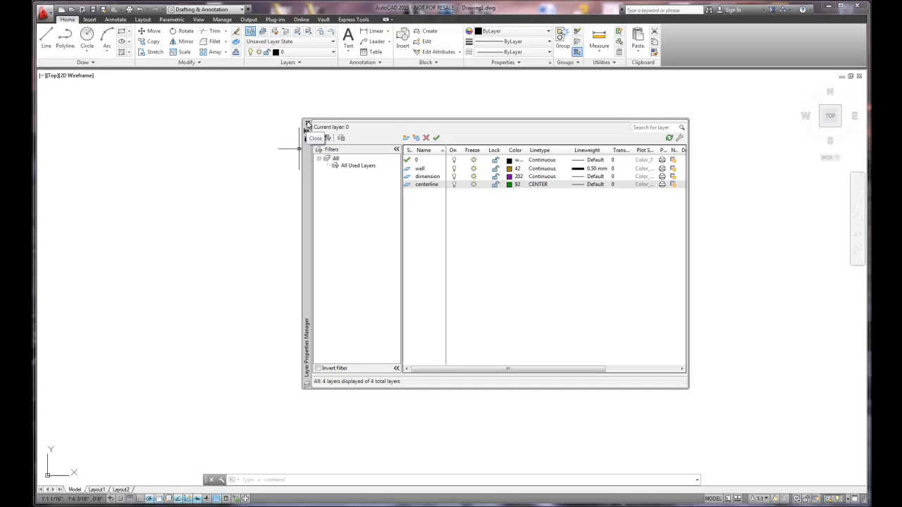
click(307, 124)
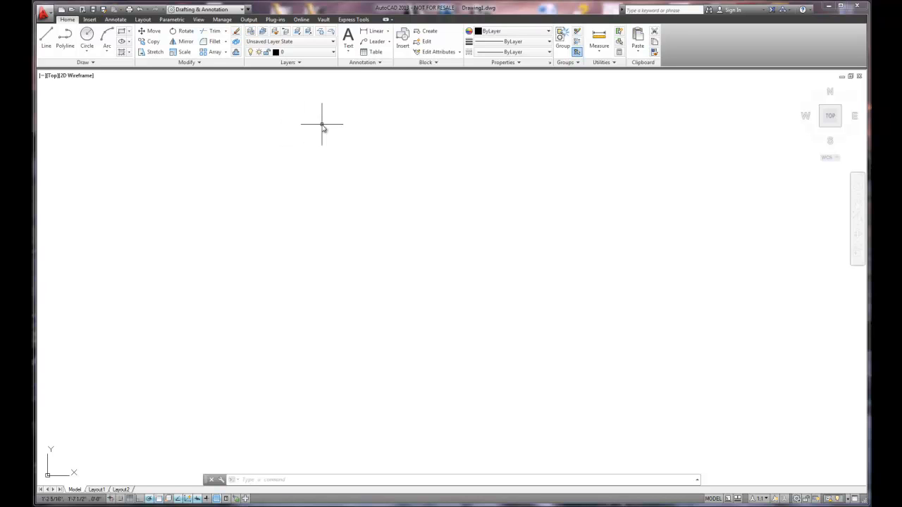
- Make the centerline layer current and draw a vertical line 10' long upward from a point near the origin
click(328, 52)
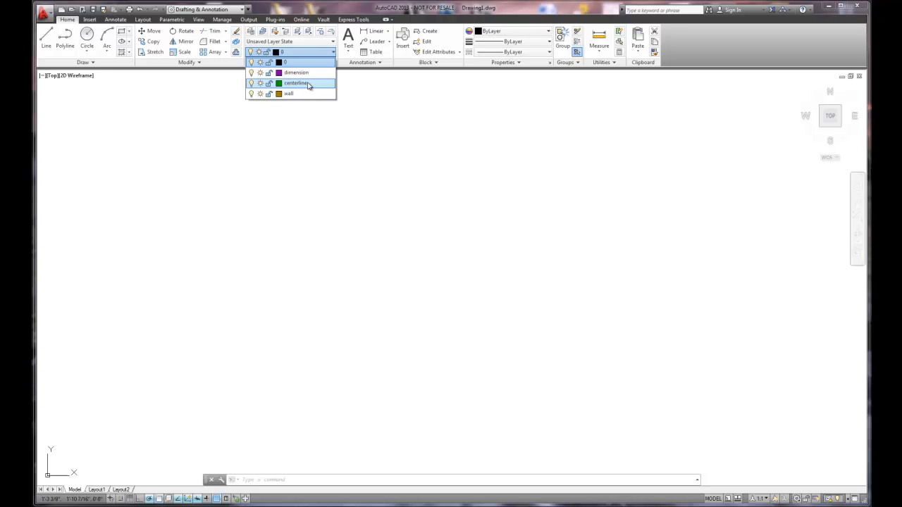
click(307, 84)
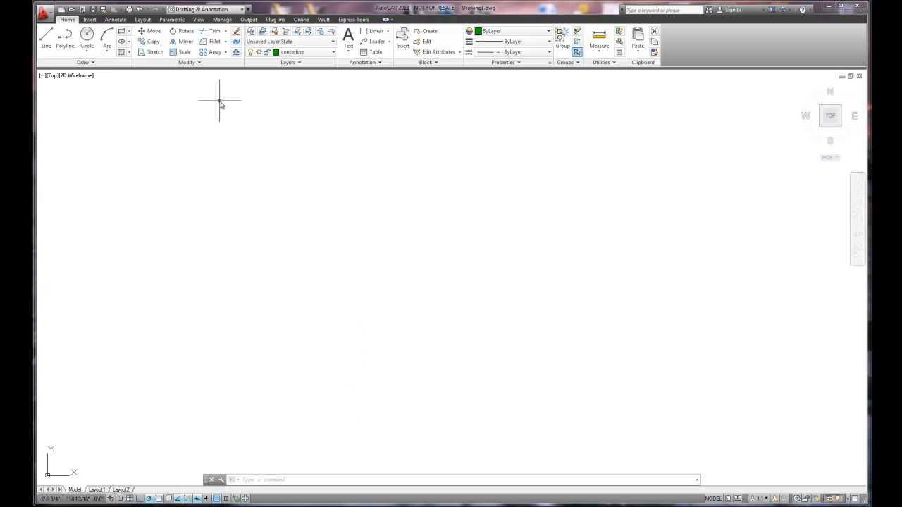
click(47, 40)
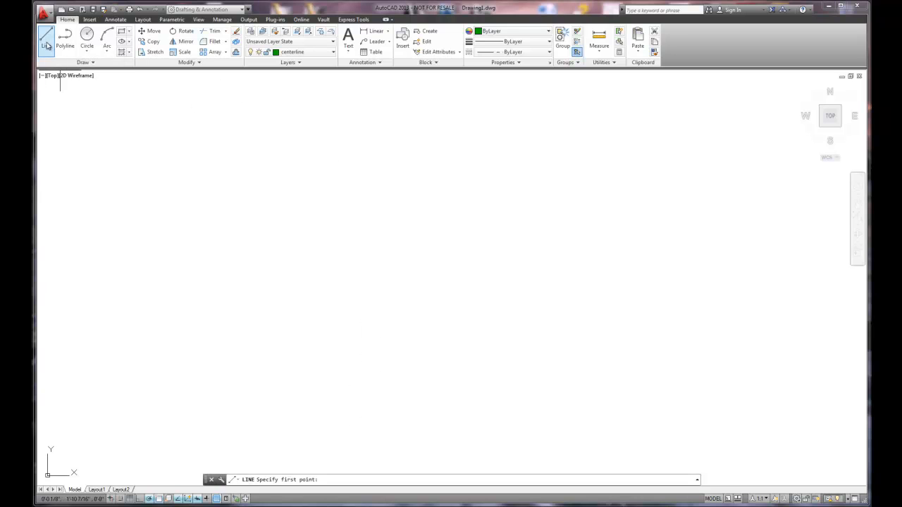
click(400, 411)
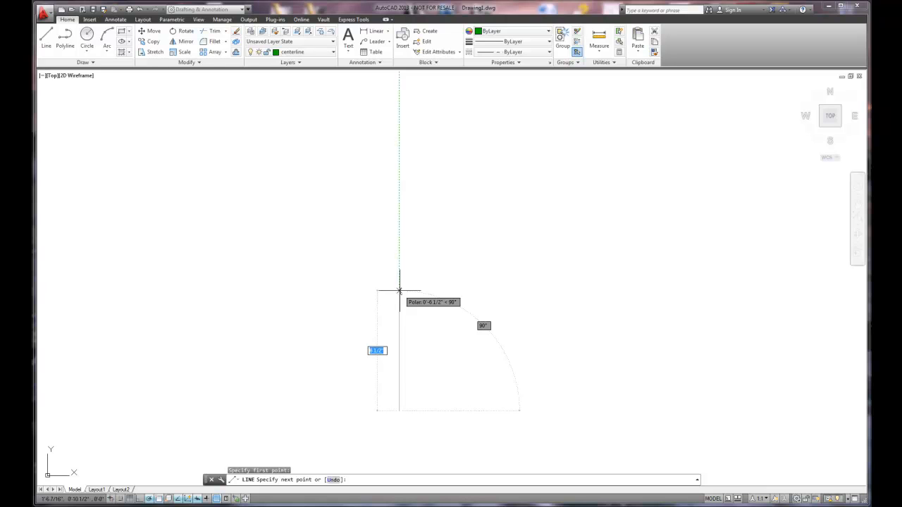
text(10)
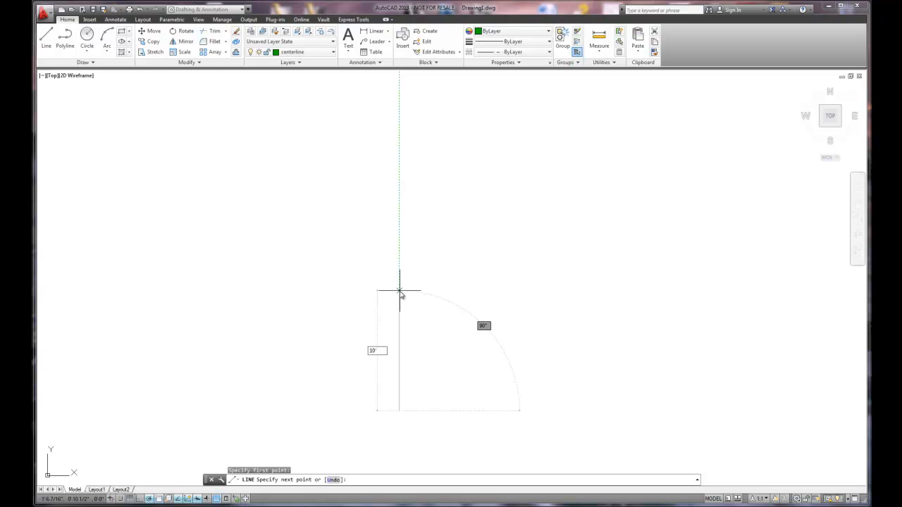
key(Return)
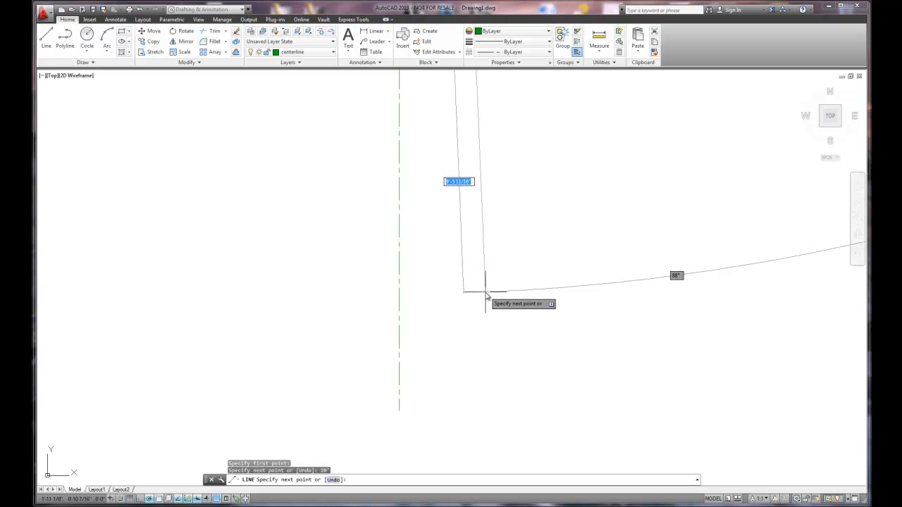
scroll(486, 296, down, 3)
scroll(486, 295, down, 3)
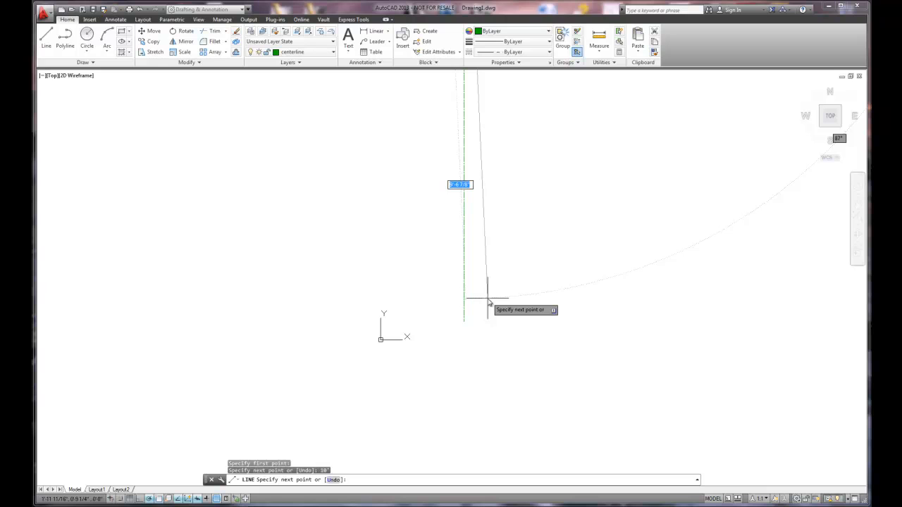
key(Escape)
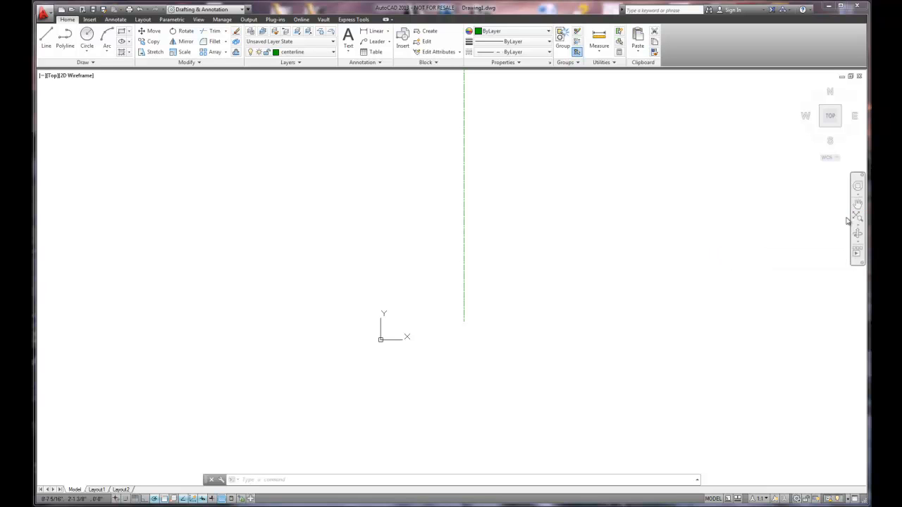
- Set the global linetype scale (LTSCALE) to 4
middle_click(664, 220)
middle_click(664, 220)
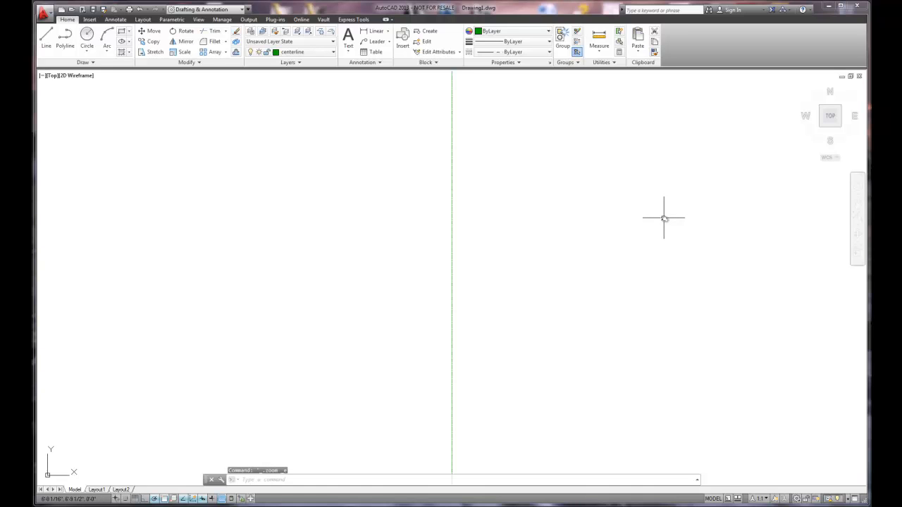
scroll(664, 218, down, 2)
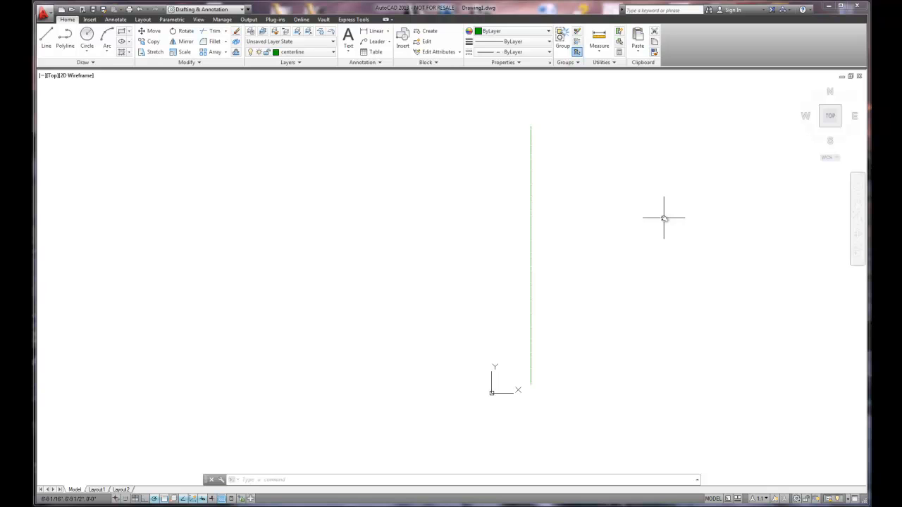
text(LTSCaLE)
key(Return)
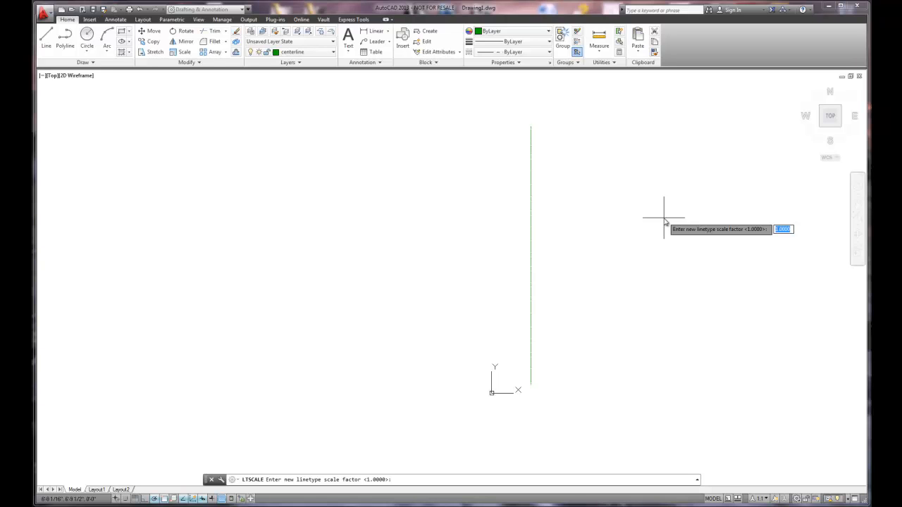
text(4)
key(Return)
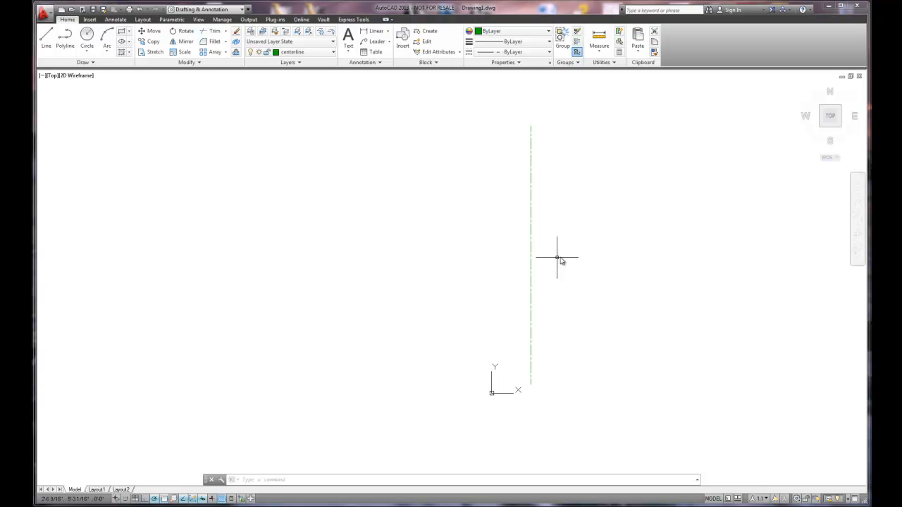
- Make the wall layer current and draw a horizontal line 4' long to the right, starting left of the centerline and crossing it
scroll(572, 213, up, 3)
scroll(536, 215, down, 2)
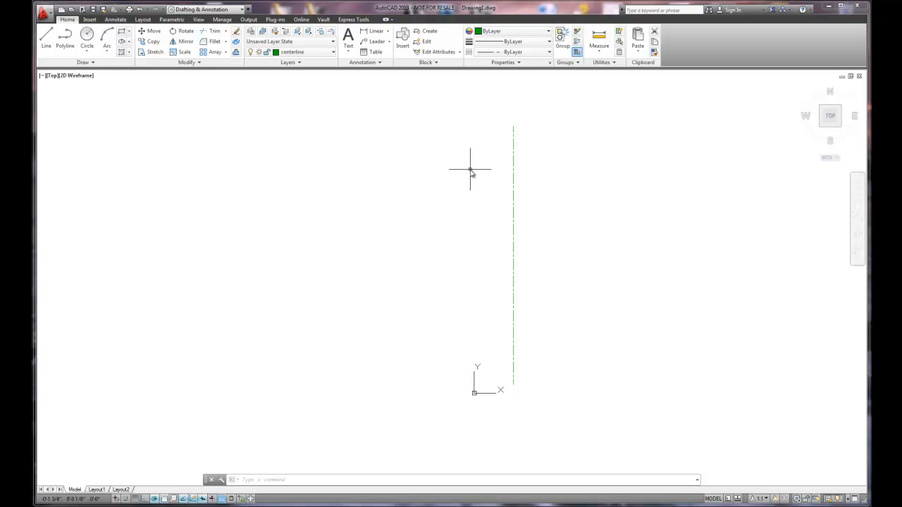
click(334, 53)
click(289, 94)
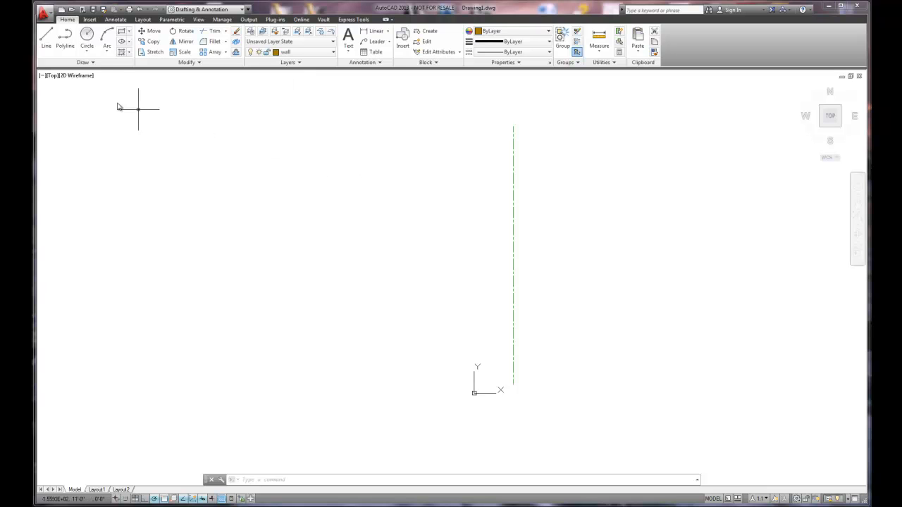
click(47, 40)
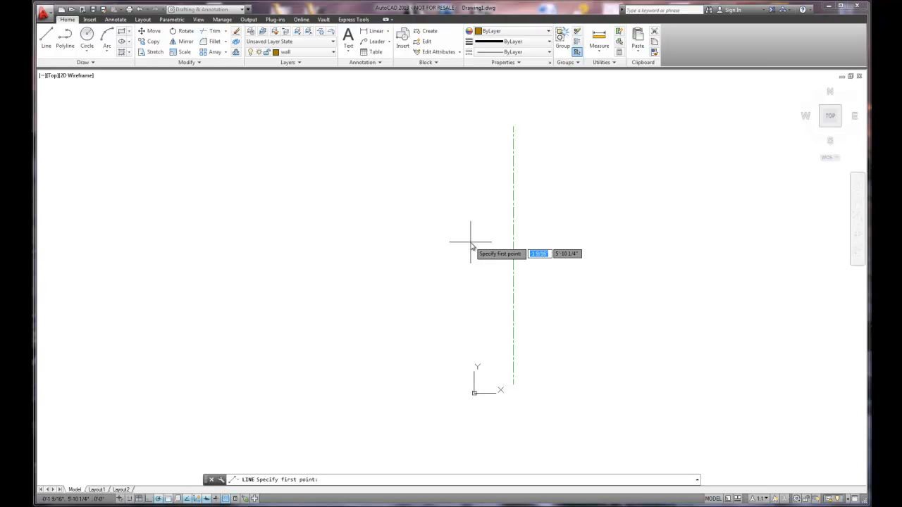
click(470, 242)
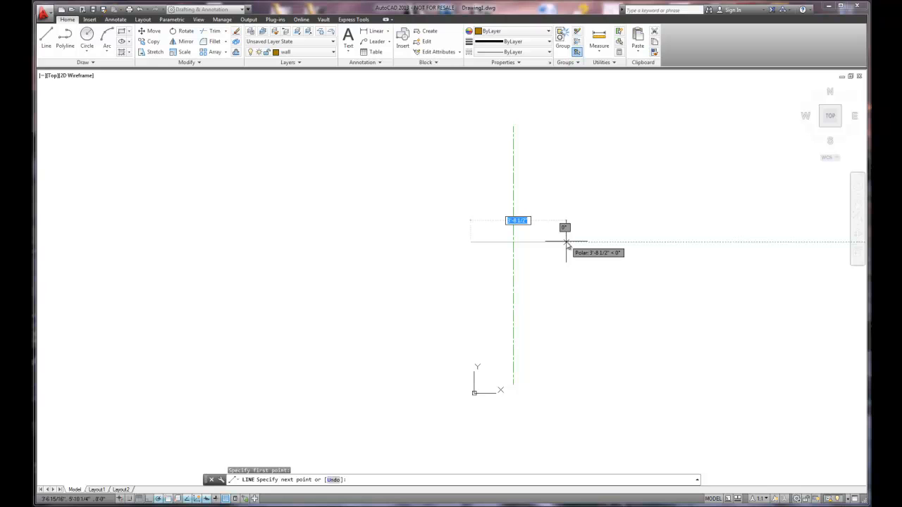
text(4)
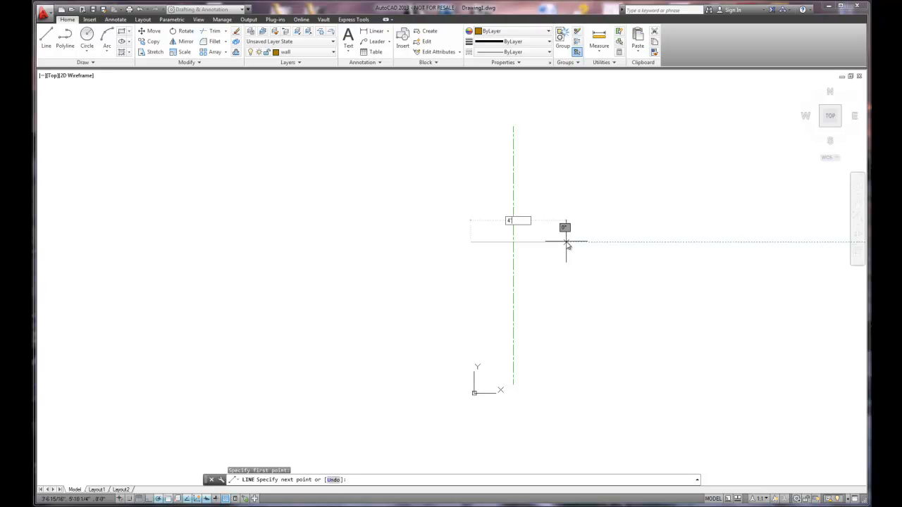
text(')
key(Return)
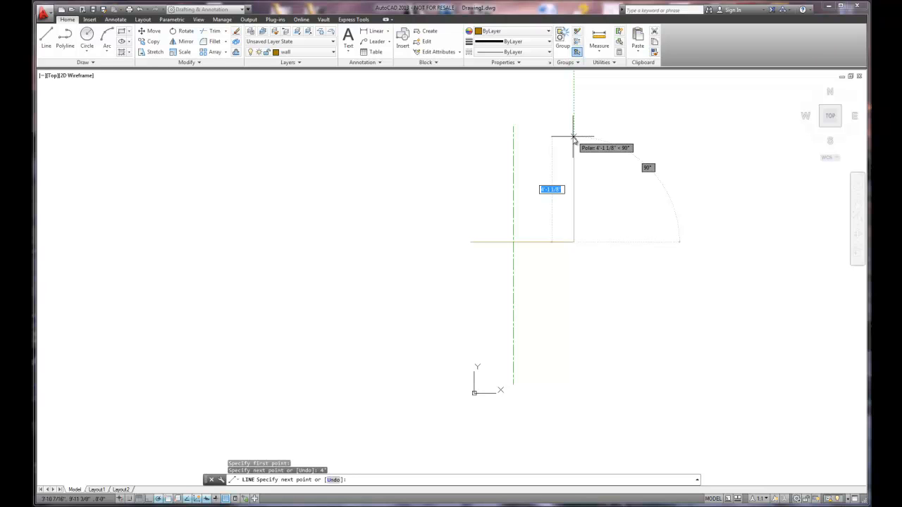
- Continue the wall with a vertical line 5'6" upward from the horizontal line's right end and finish the Line command
text(5'6)
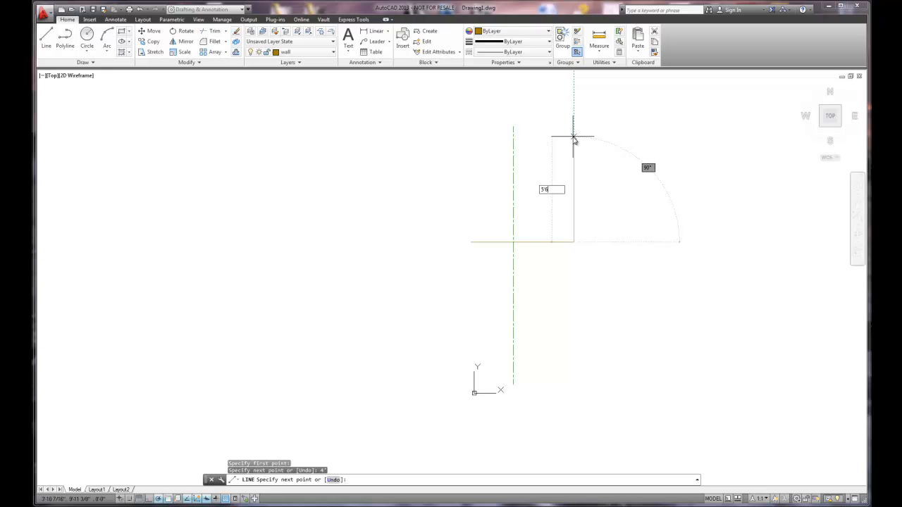
key(Return)
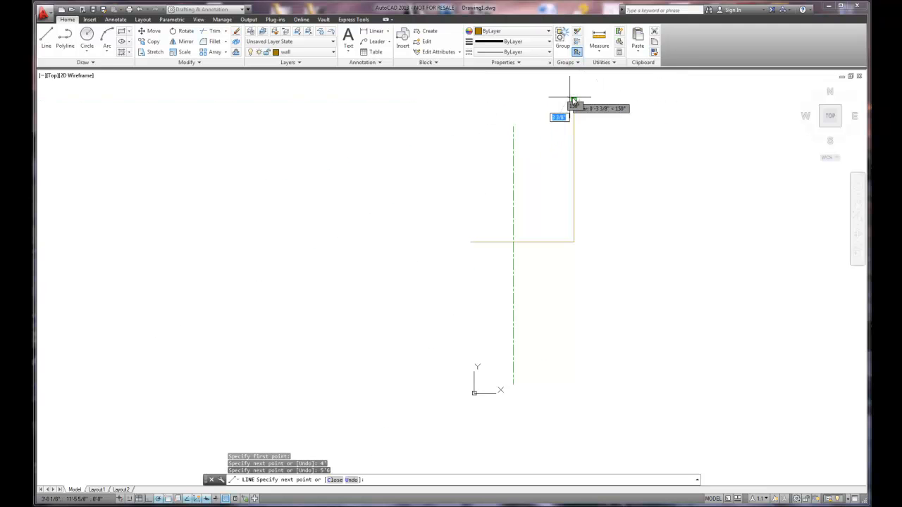
right_click(462, 154)
click(479, 161)
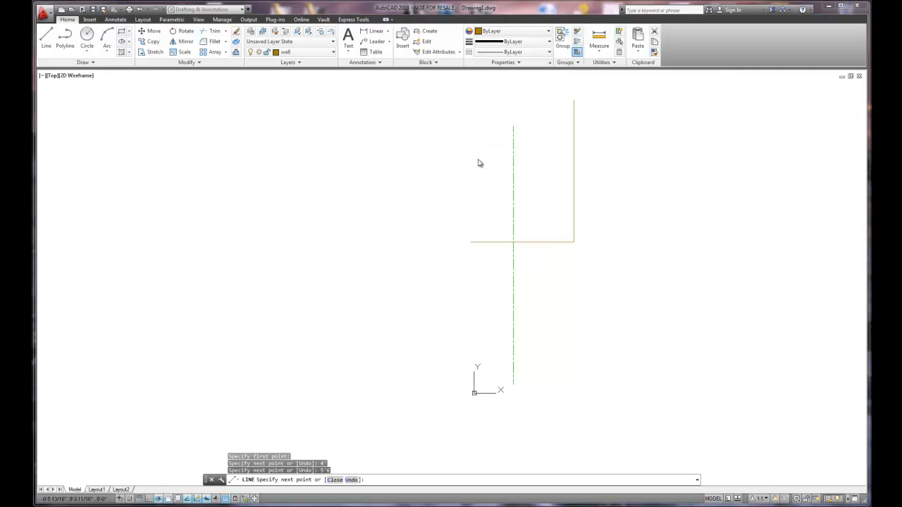
- Draw a second vertical wall line 5'6" upward from the left end of the horizontal line
click(51, 40)
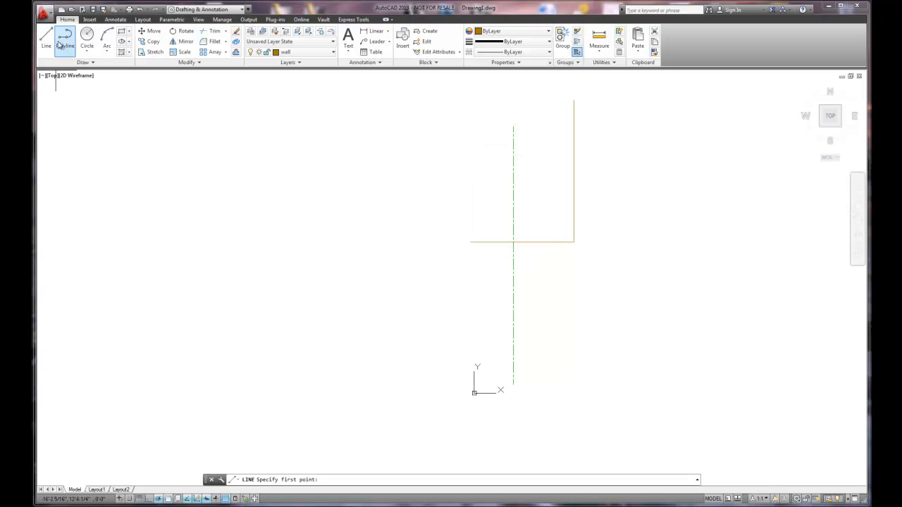
click(471, 241)
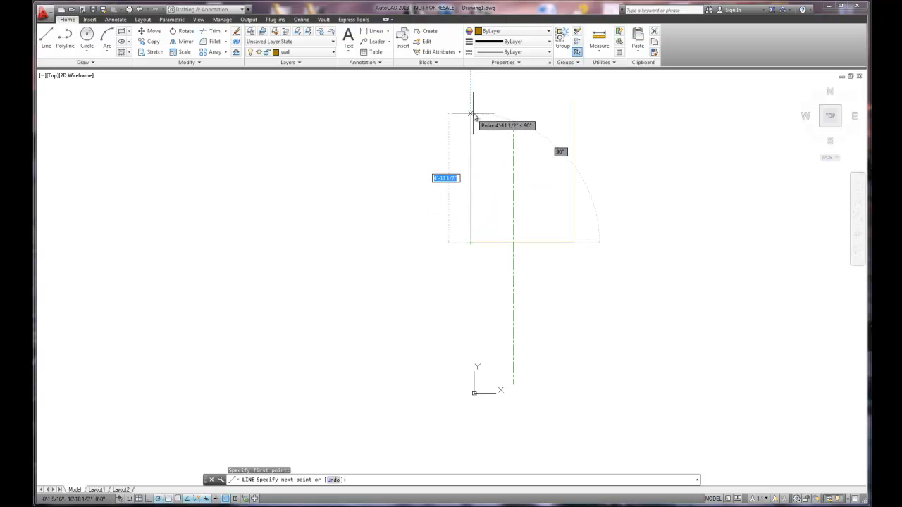
text(5)
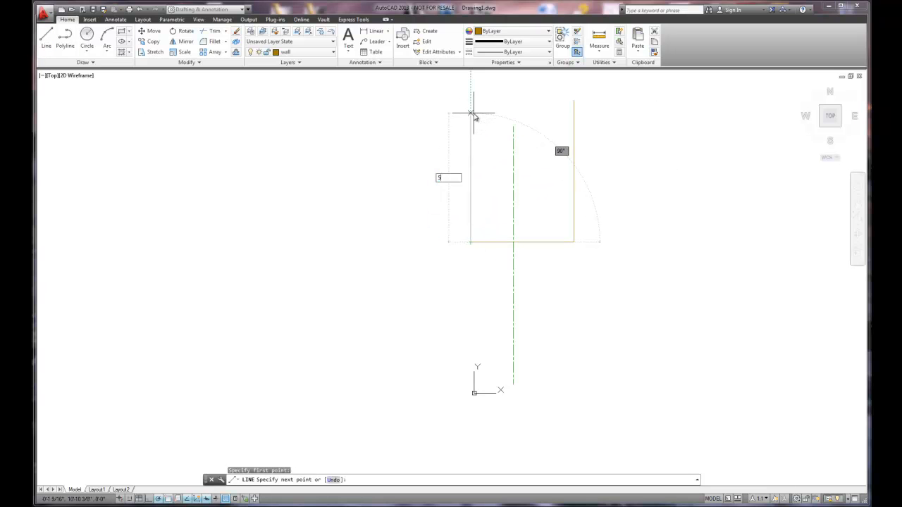
text('6)
key(Return)
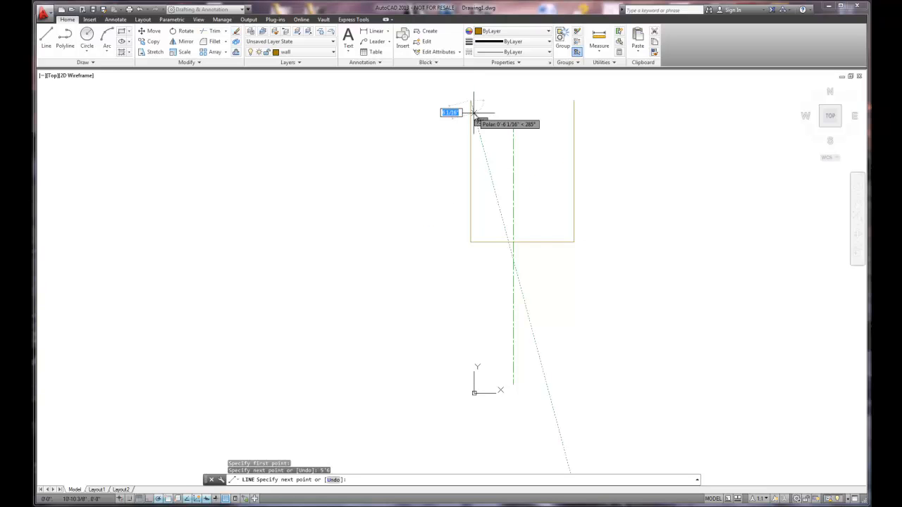
right_click(473, 113)
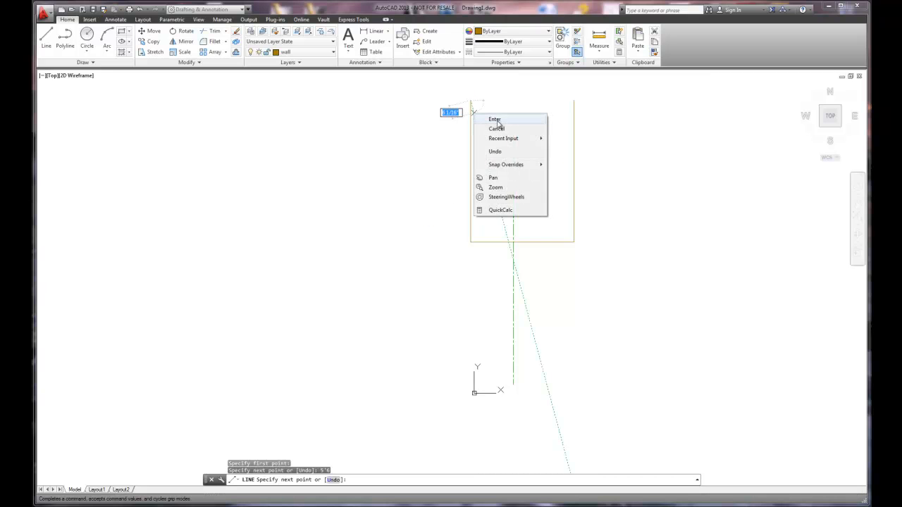
click(493, 119)
middle_drag(549, 148, 501, 208)
scroll(501, 211, up, 2)
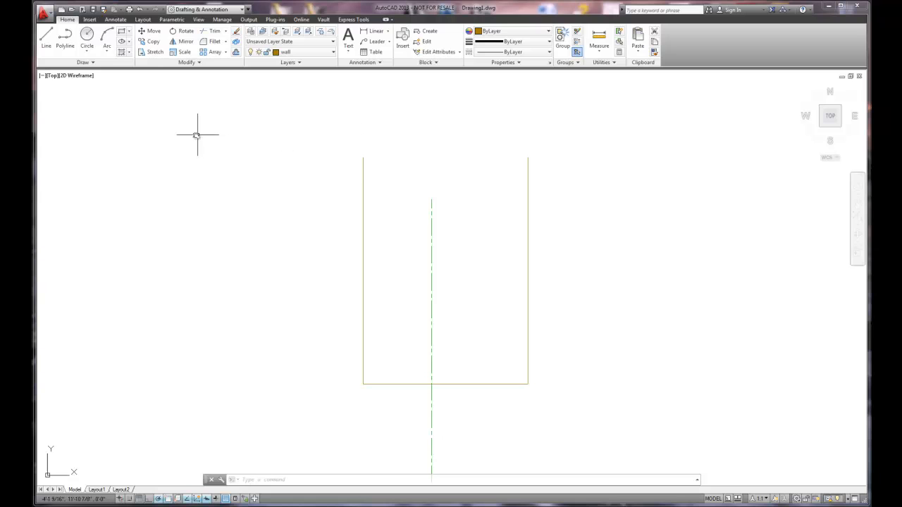
click(108, 47)
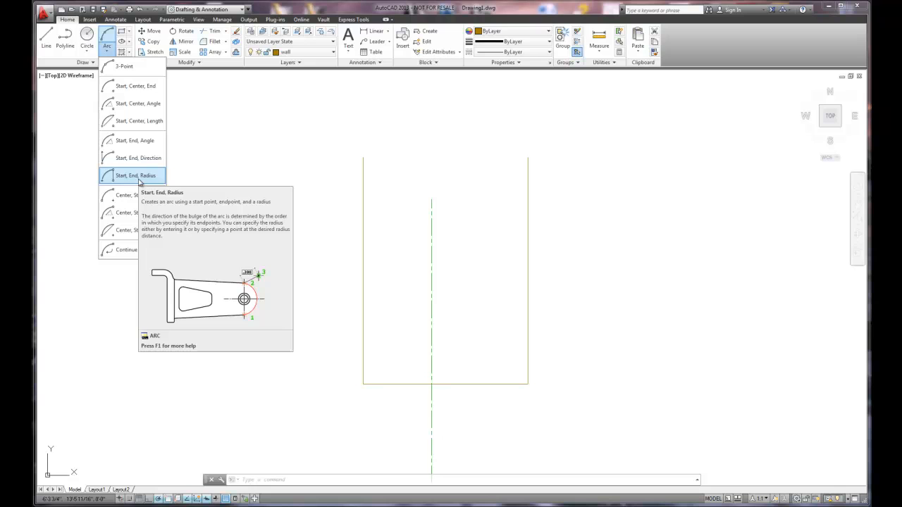
click(139, 180)
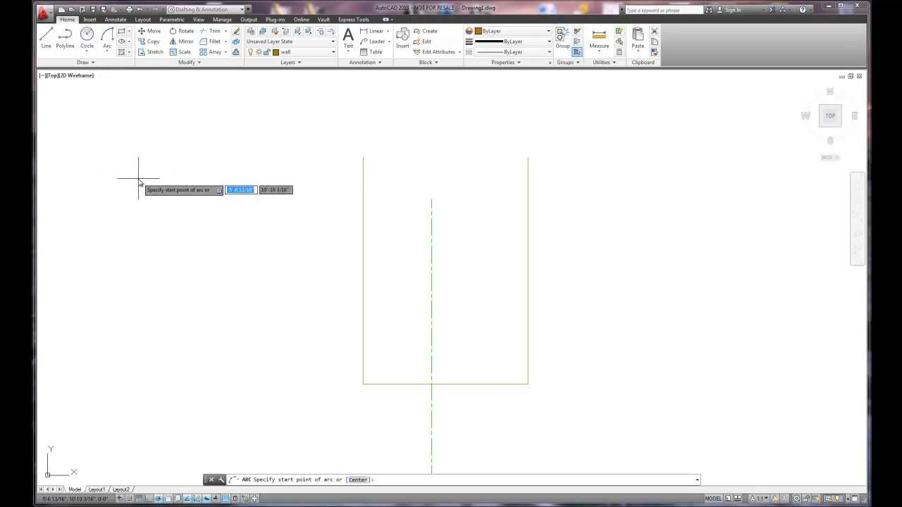
click(363, 158)
text(e)
key(Return)
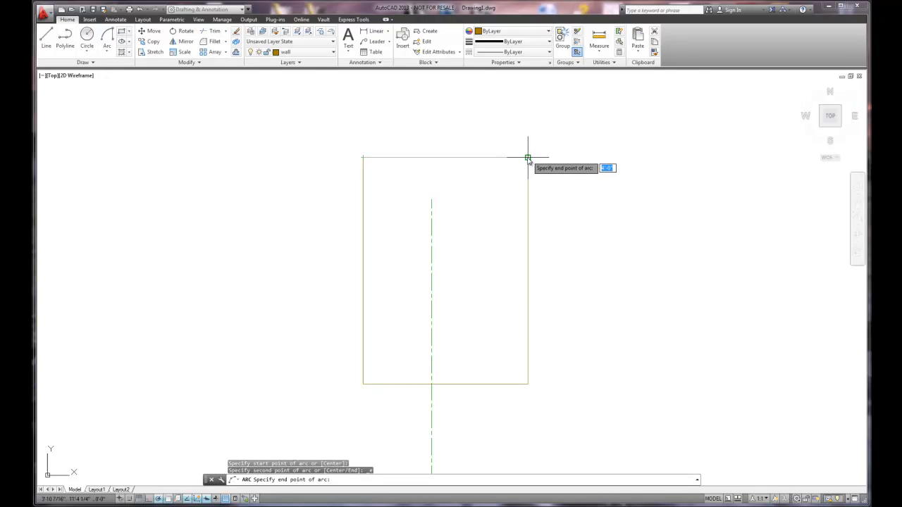
click(527, 158)
text(r)
key(Return)
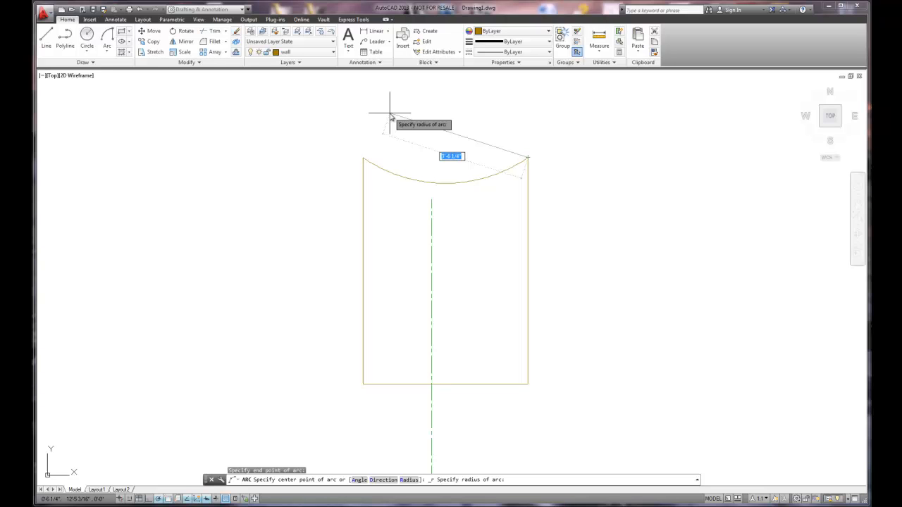
key(Escape)
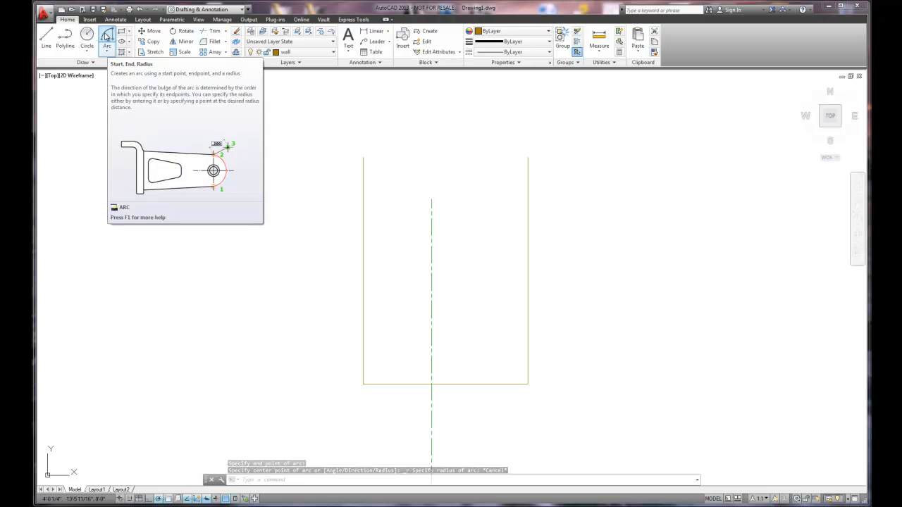
- Draw a Start, End, Radius arc from the right wall line's upper end to the left one's upper end with radius 24
click(106, 36)
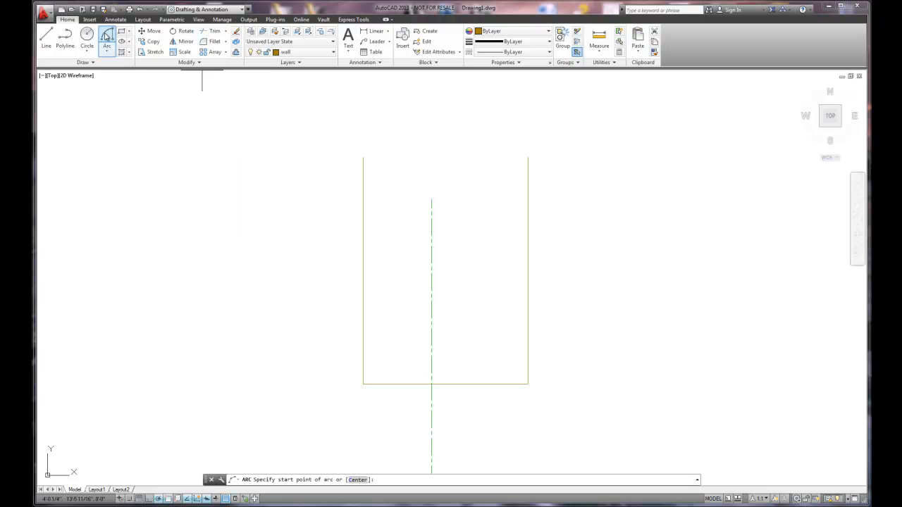
click(528, 157)
text(e)
key(Return)
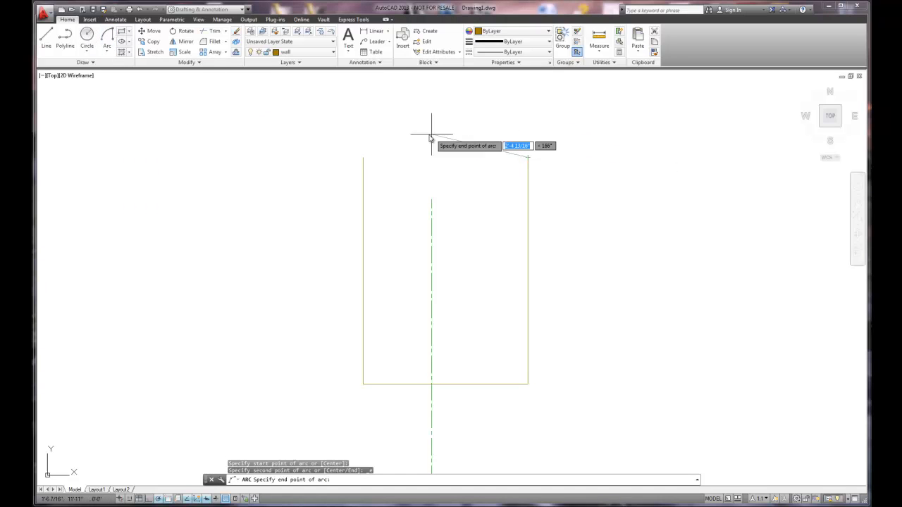
click(363, 157)
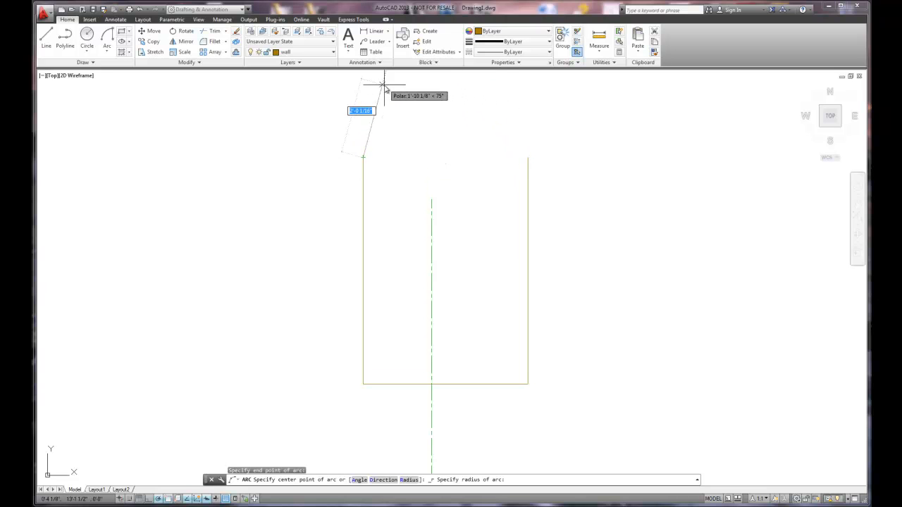
scroll(406, 105, up, 2)
scroll(406, 105, down, 2)
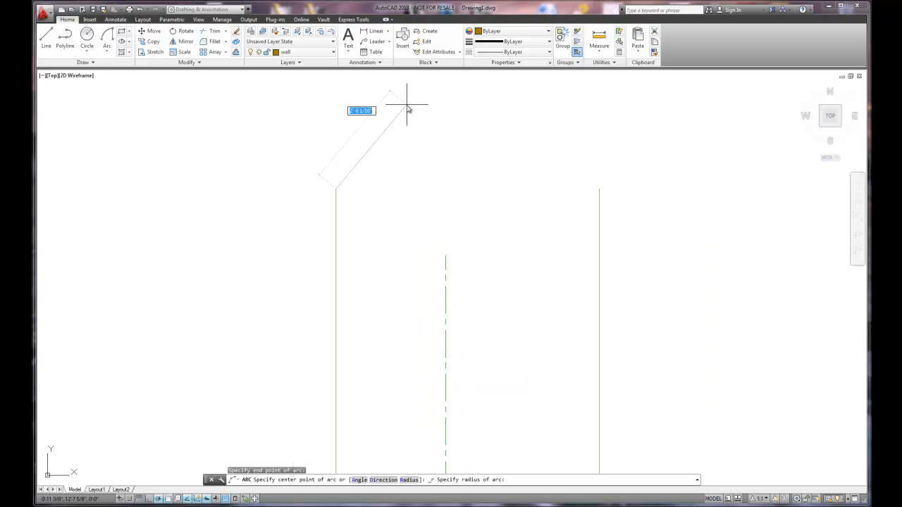
middle_drag(409, 109, 419, 161)
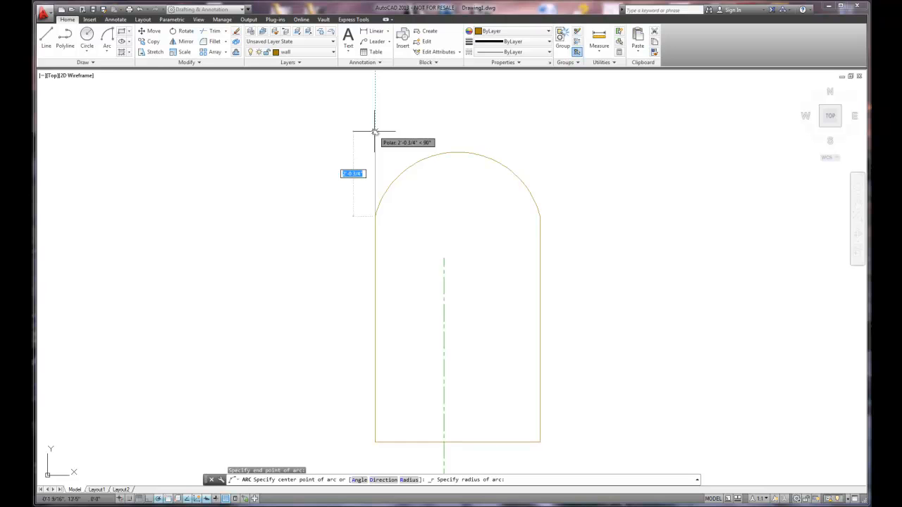
text(24)
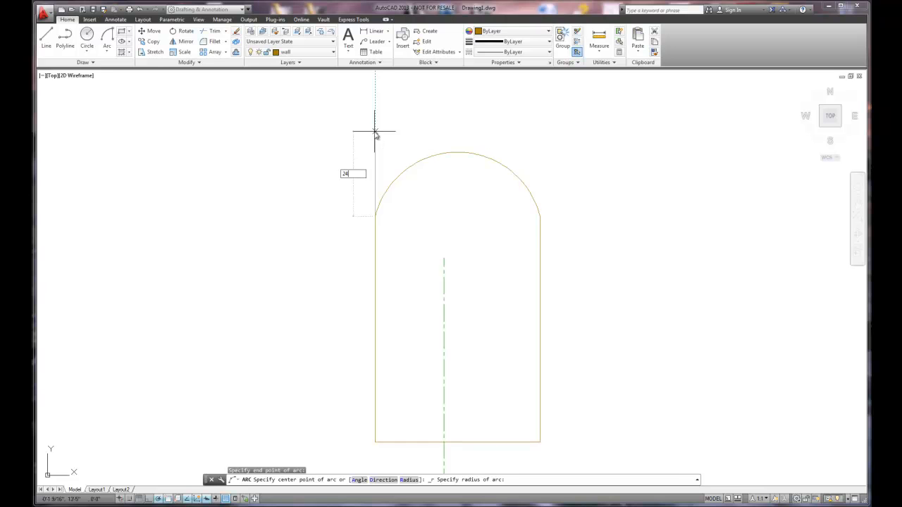
key(Return)
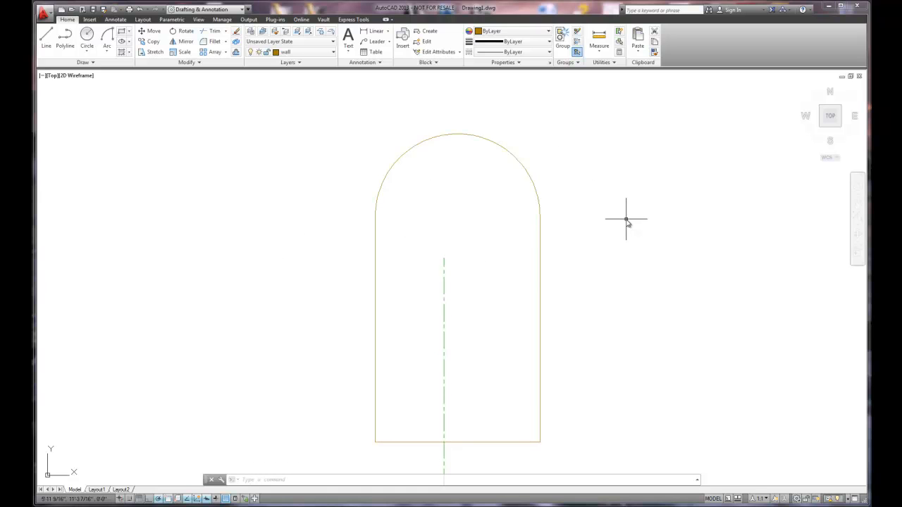
- Move the three wall lines and the arc from the midpoint of the bottom line perpendicularly onto the centerline
scroll(613, 219, down, 2)
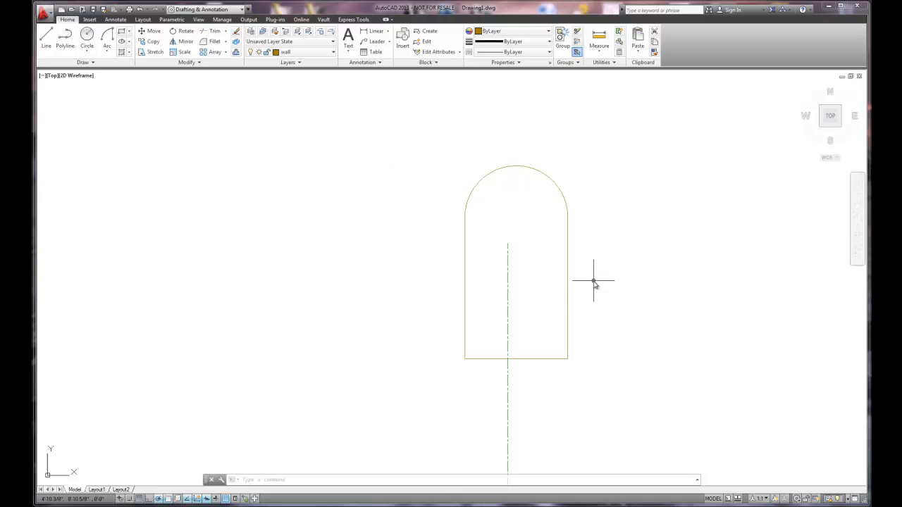
middle_drag(554, 269, 478, 255)
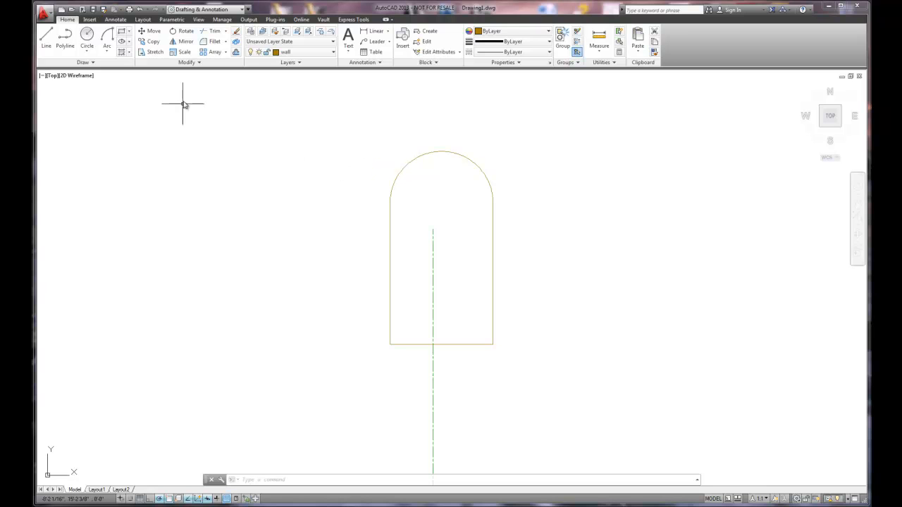
click(155, 33)
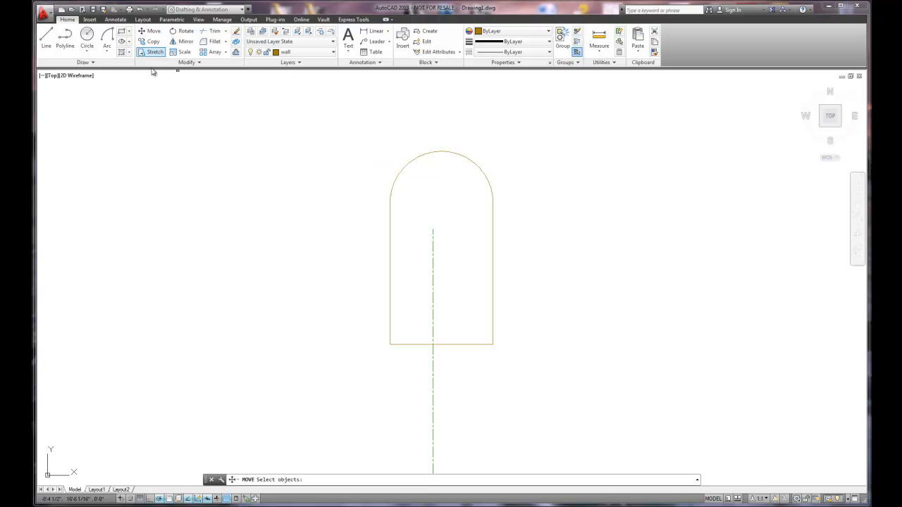
click(424, 157)
click(348, 112)
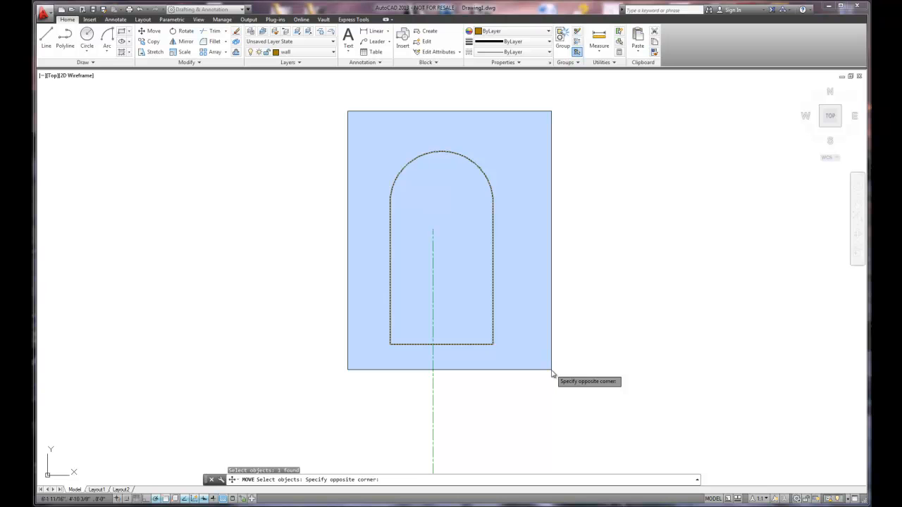
click(354, 116)
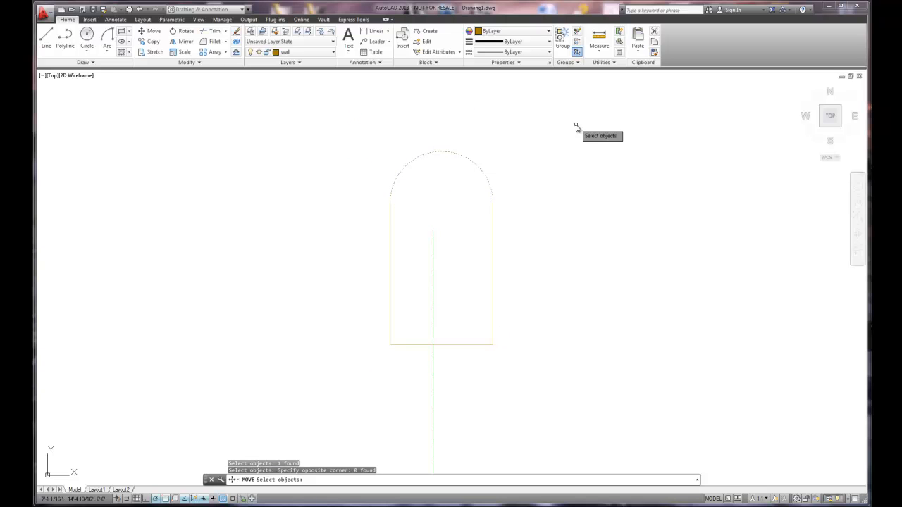
click(556, 113)
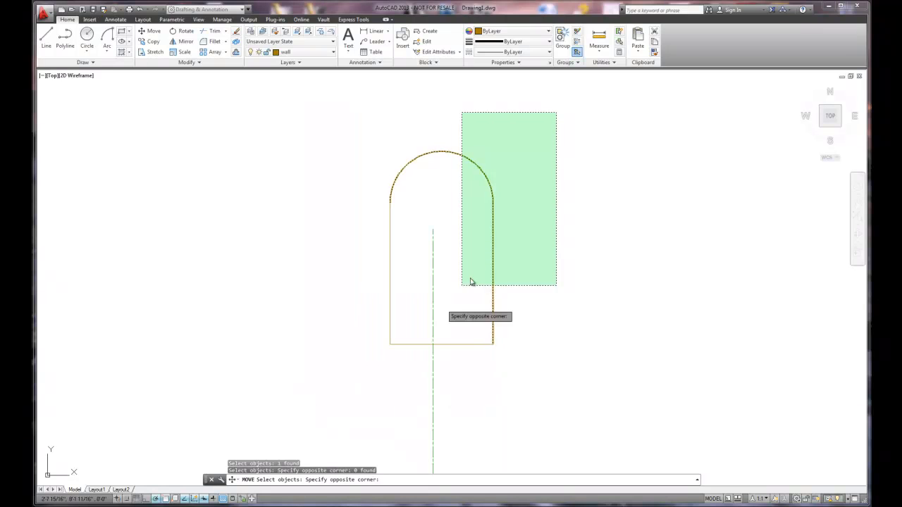
click(552, 117)
click(320, 101)
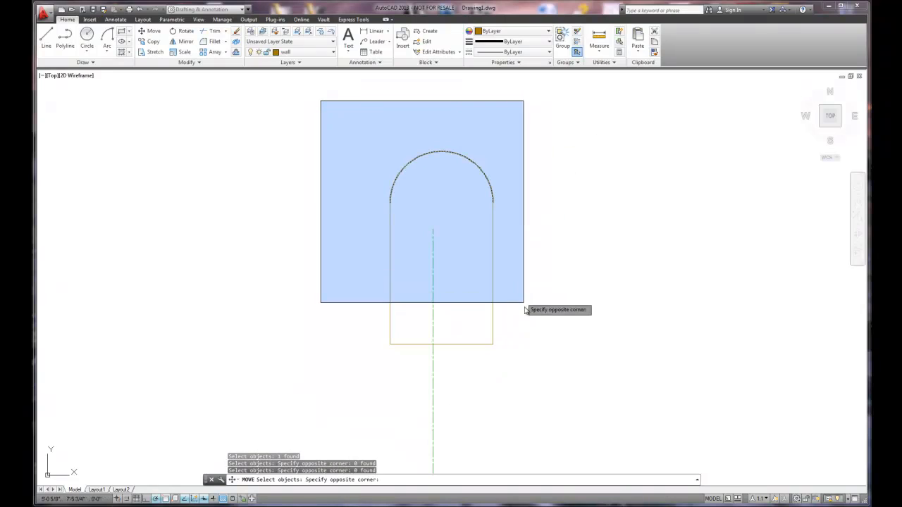
click(552, 389)
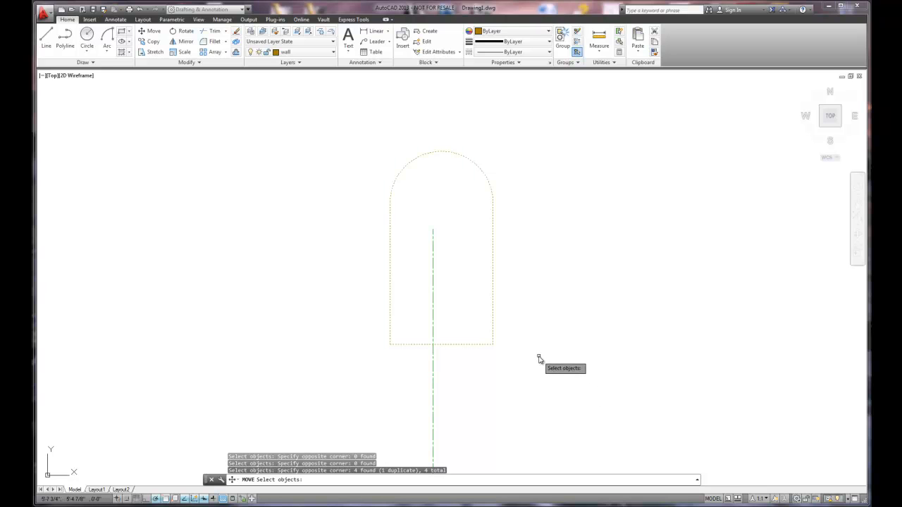
key(Return)
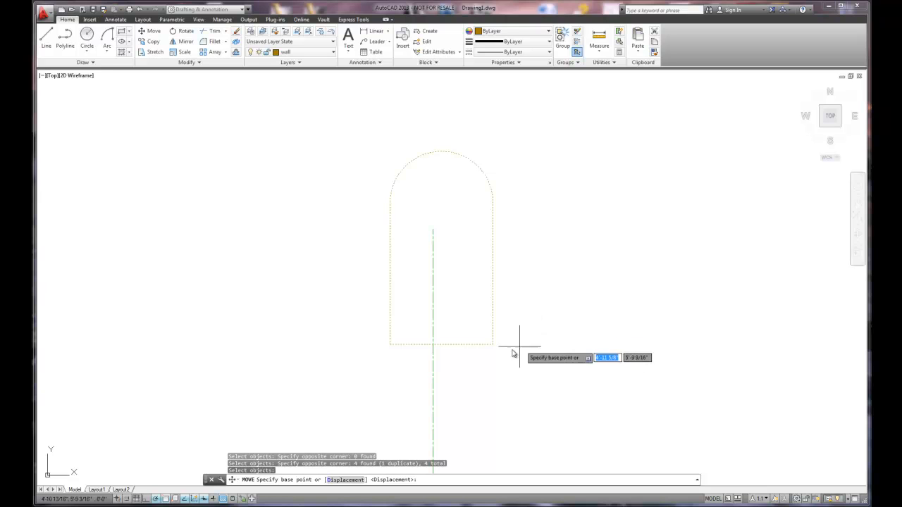
scroll(446, 351, up, 4)
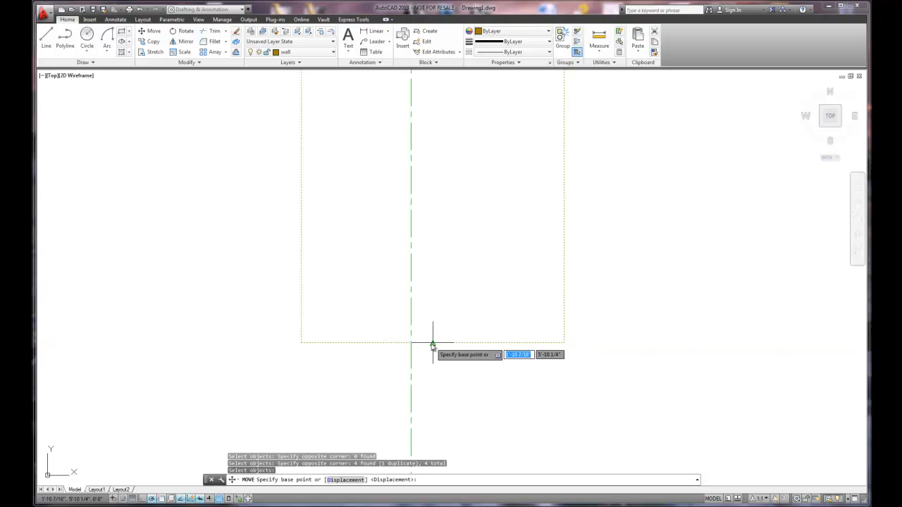
click(432, 343)
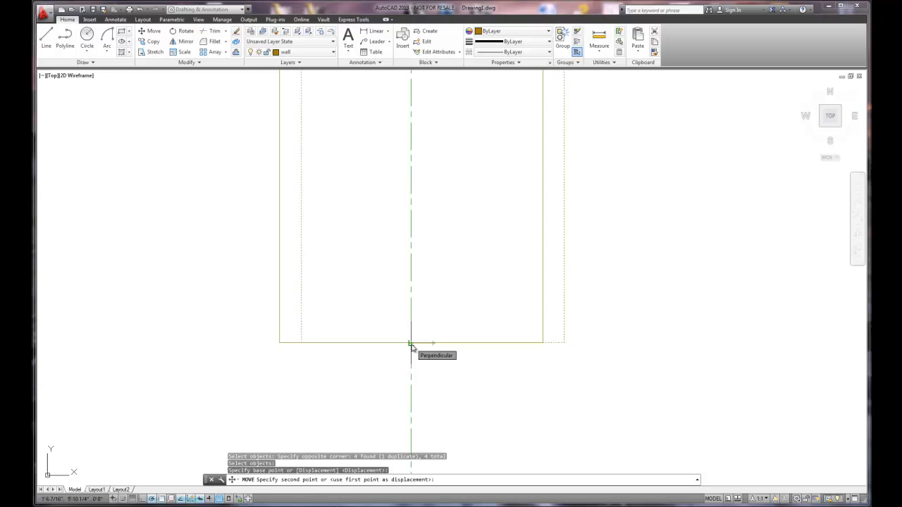
click(411, 346)
click(461, 340)
scroll(463, 338, down, 4)
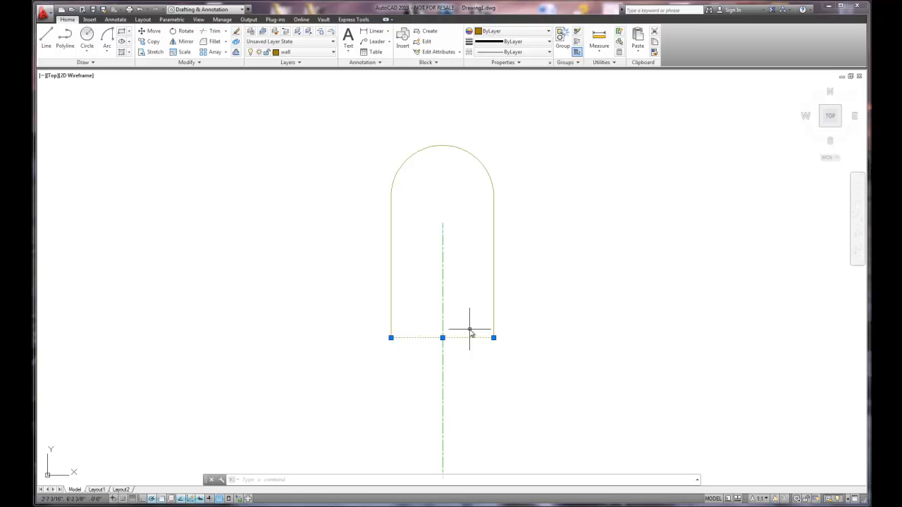
key(Escape)
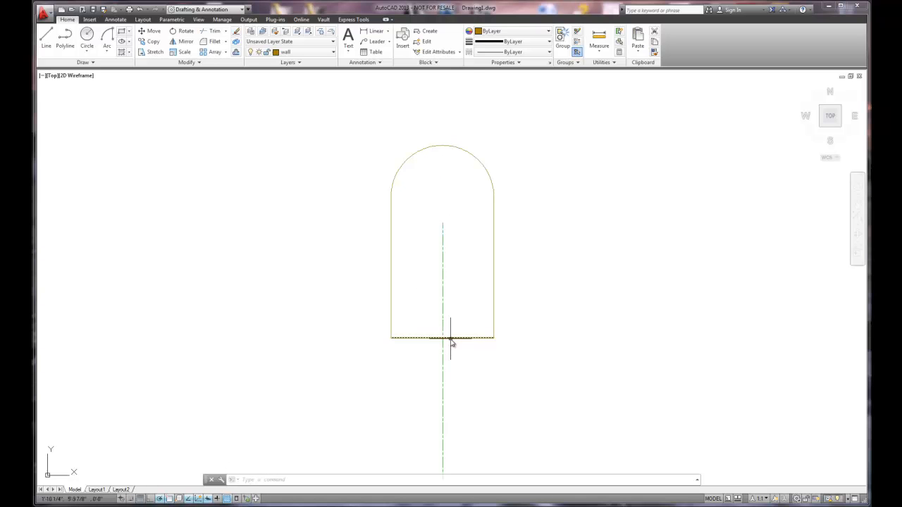
- Stretch the centerline's upper end straight up by about 3'11" so it extends past the top of the arc
click(443, 245)
click(442, 222)
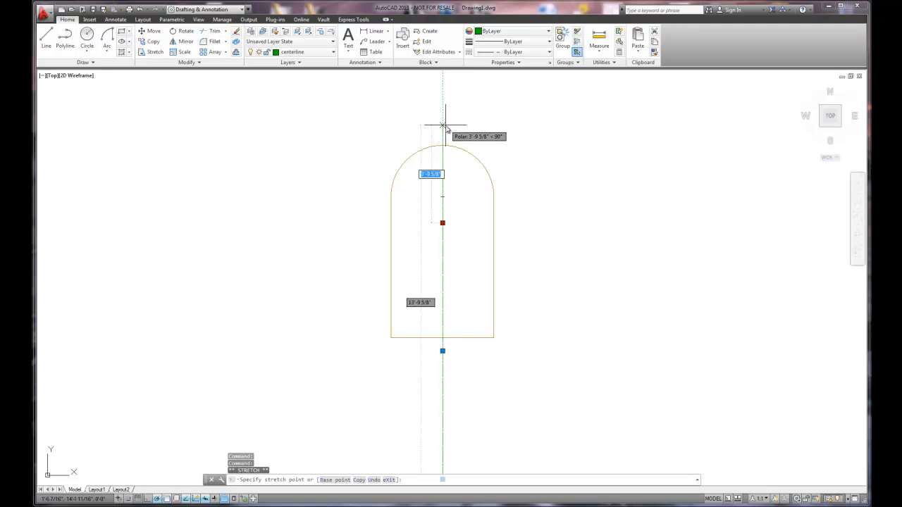
key(Escape)
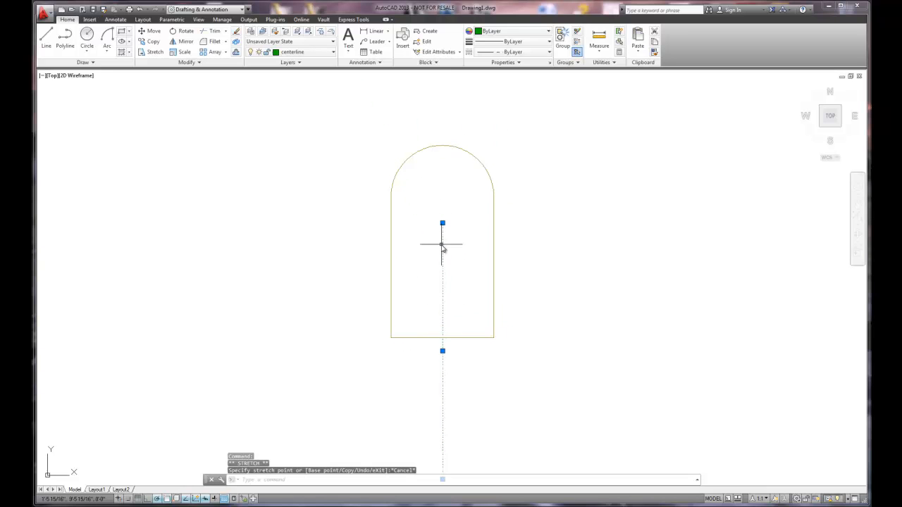
click(442, 223)
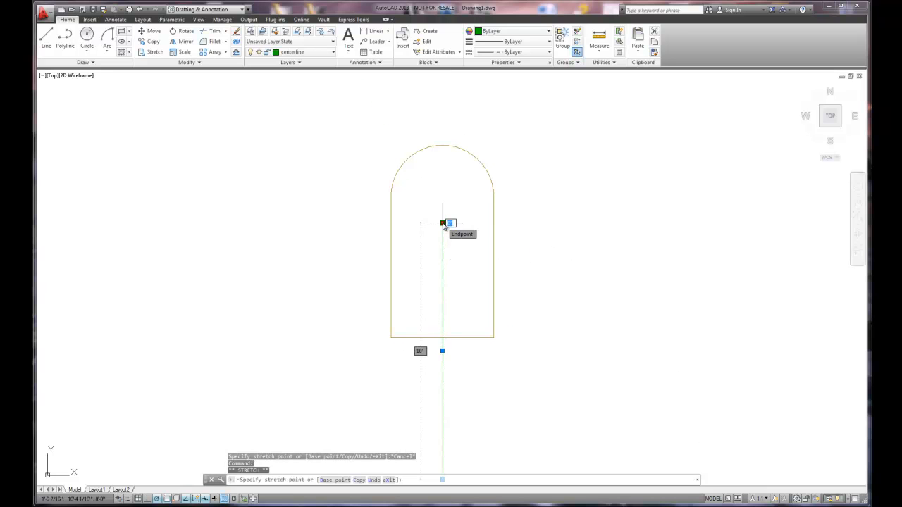
click(443, 124)
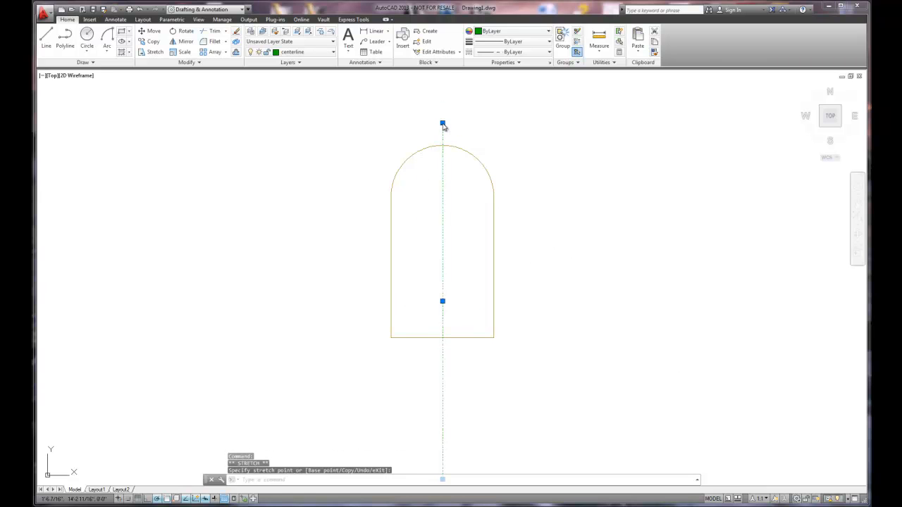
key(Escape)
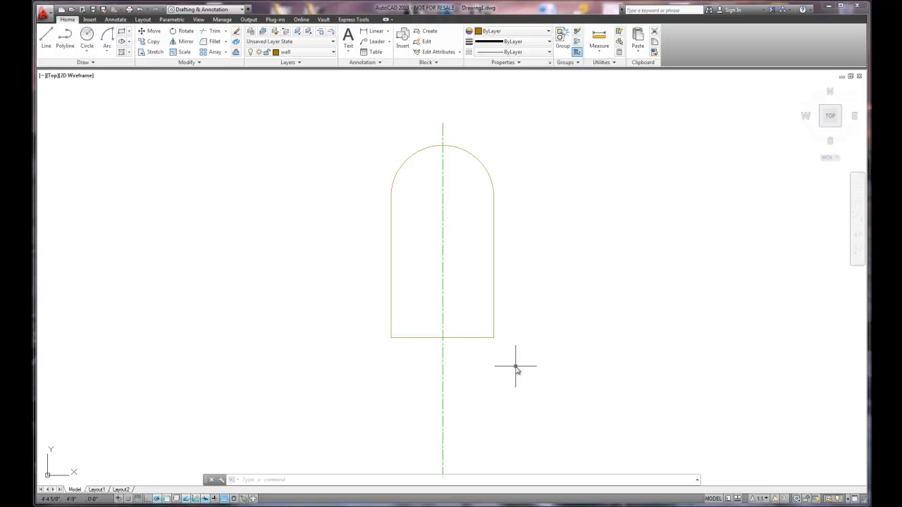
- Offset the left wall line inward by a distance of 3.50
scroll(500, 240, up, 2)
scroll(505, 243, up, 2)
middle_drag(506, 244, 606, 286)
scroll(606, 286, down, 2)
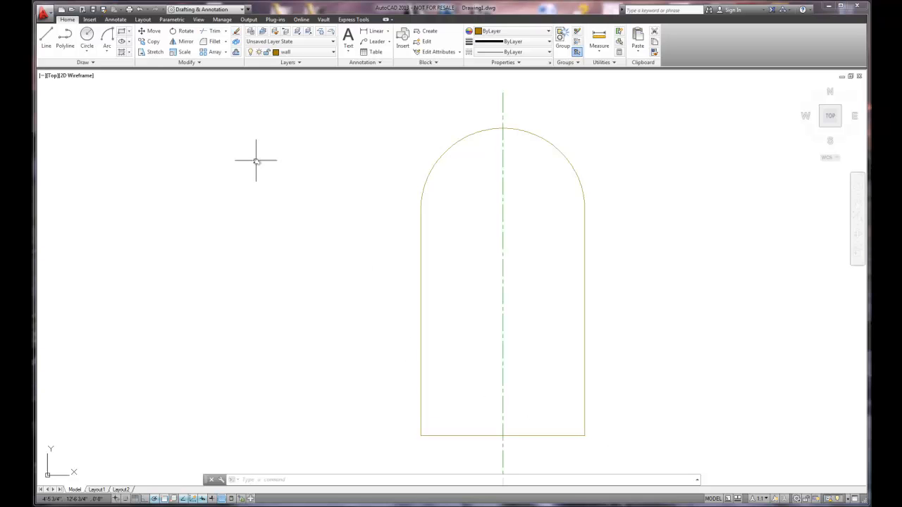
click(236, 53)
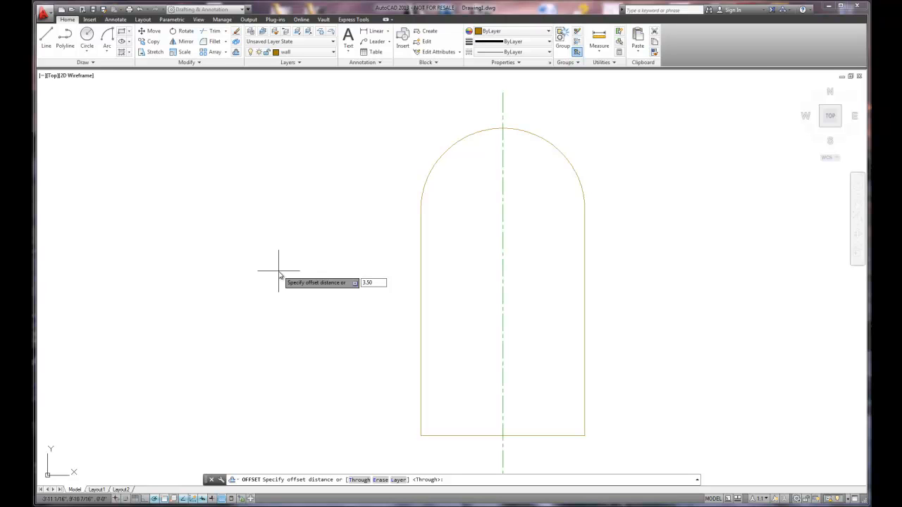
key(Return)
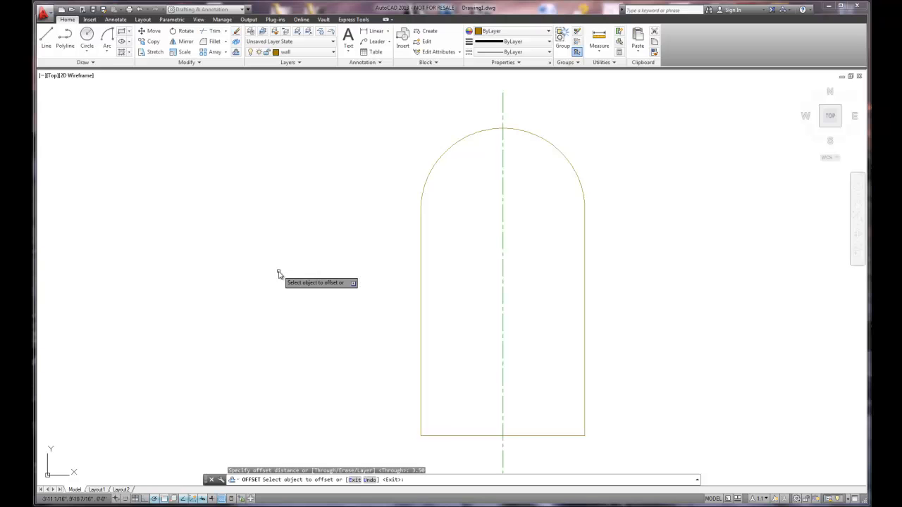
click(420, 259)
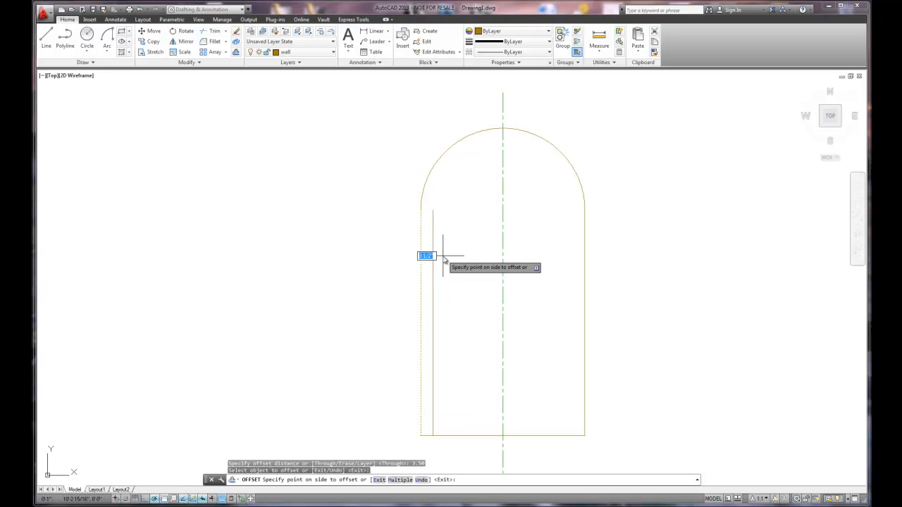
click(443, 259)
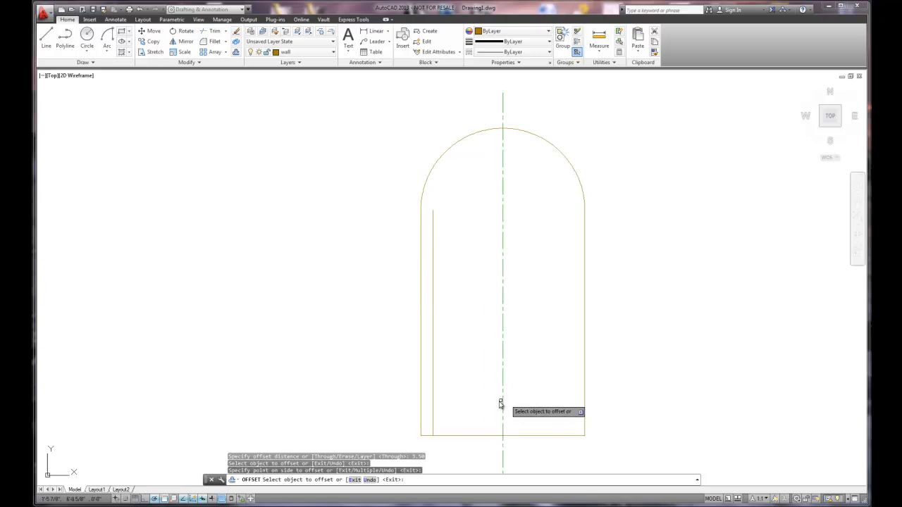
- Offset the bottom wall line, the right wall line and the arc inward by the same distance, and end the Offset command
click(457, 438)
click(486, 418)
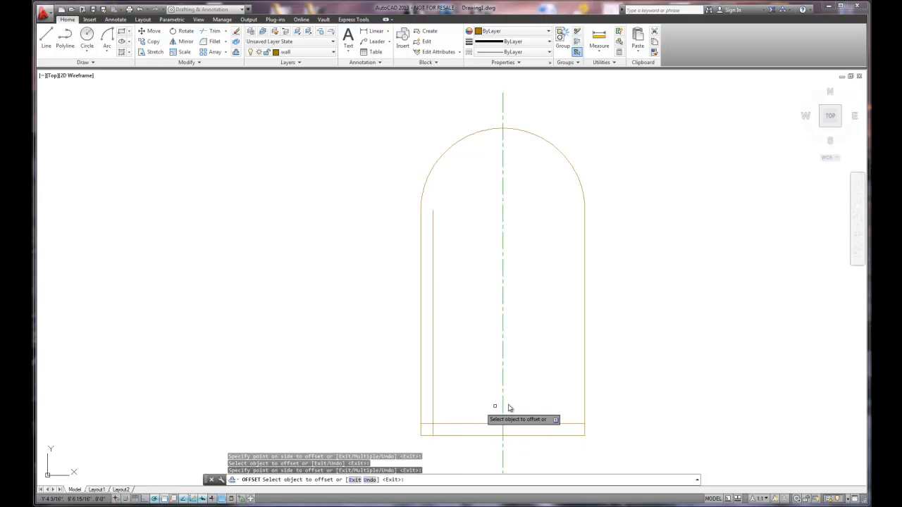
click(584, 385)
click(562, 383)
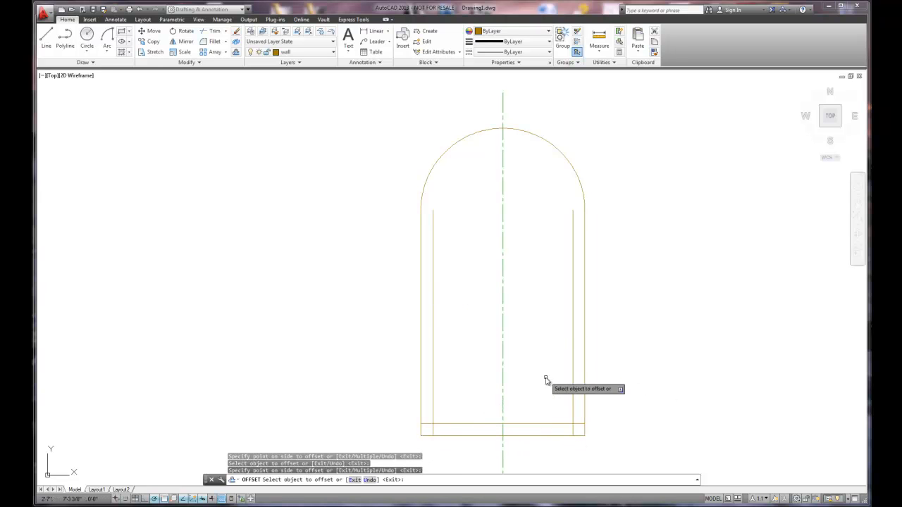
click(540, 136)
click(519, 202)
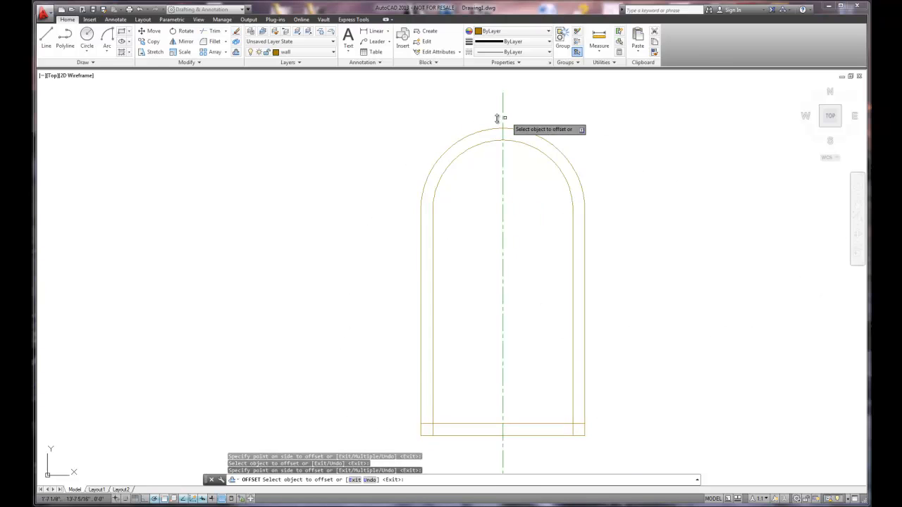
click(528, 134)
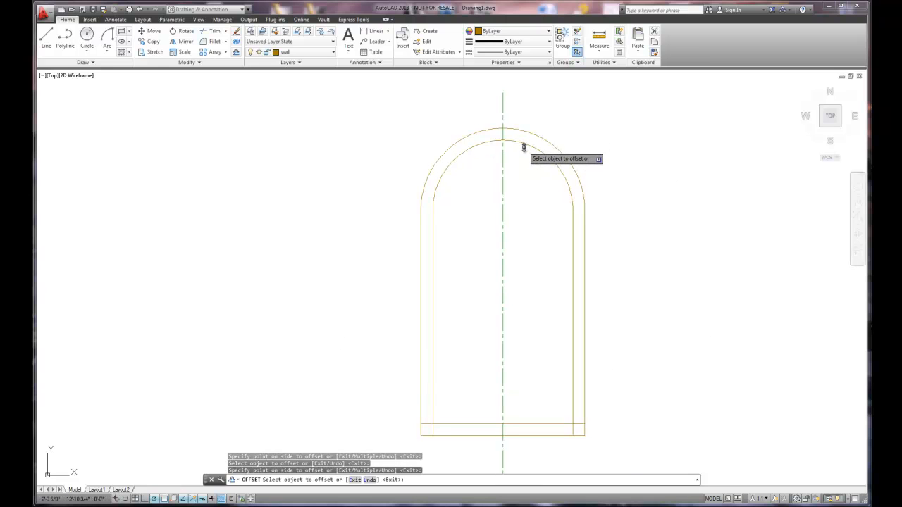
right_click(531, 203)
click(545, 208)
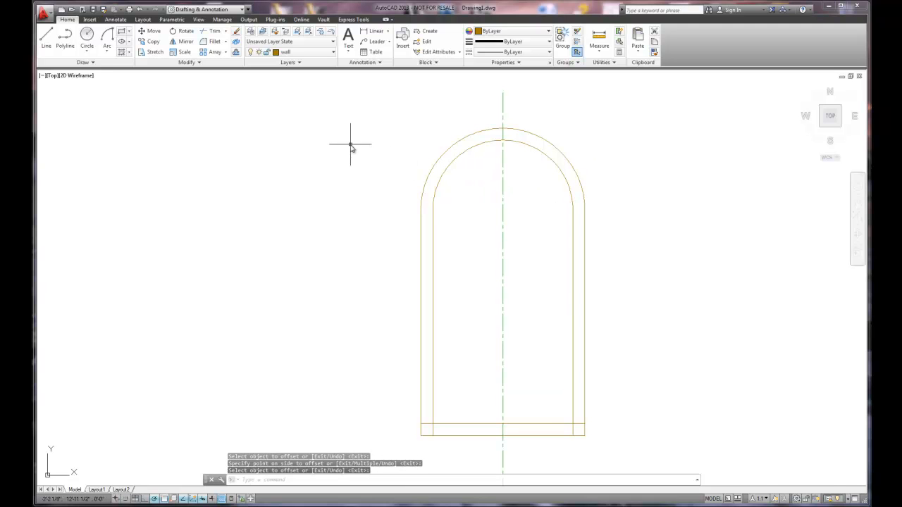
- Stretch the left end of the inner bottom line to its intersection with the inner left wall line, and clear the selection
scroll(432, 436, up, 4)
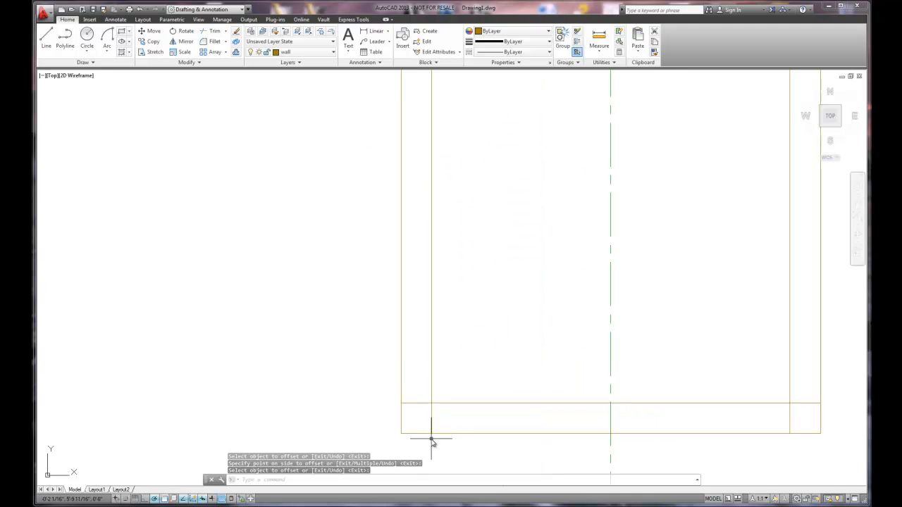
click(419, 404)
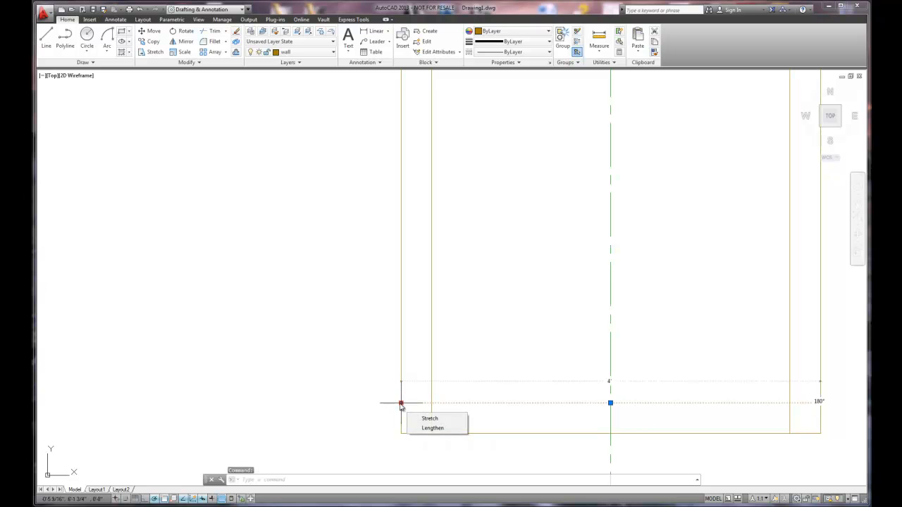
click(401, 404)
click(431, 404)
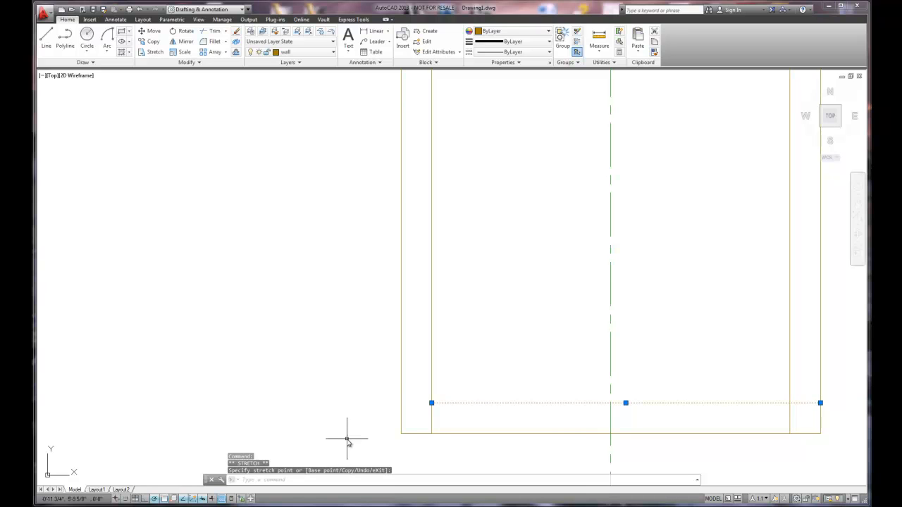
key(Escape)
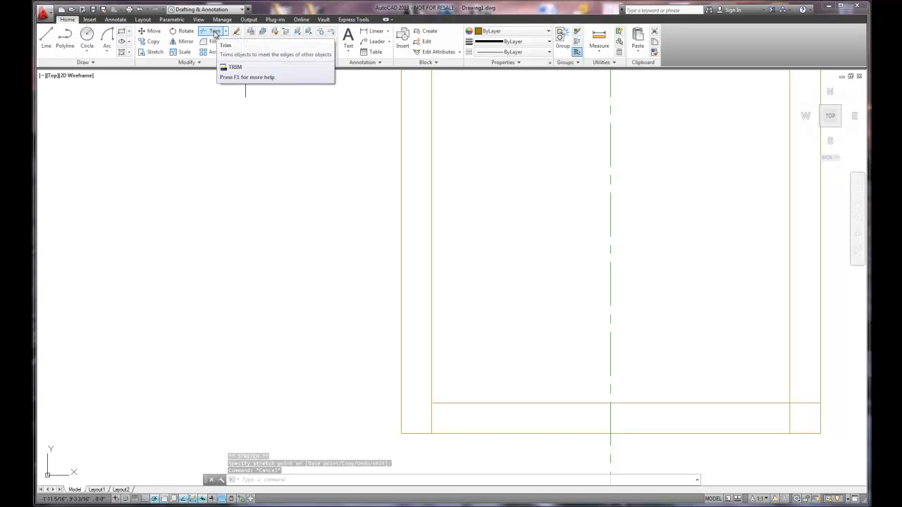
- Trim the overhanging ends of the inner bottom and inner right wall lines at their shared corner, using those two lines as cutting edges
click(215, 32)
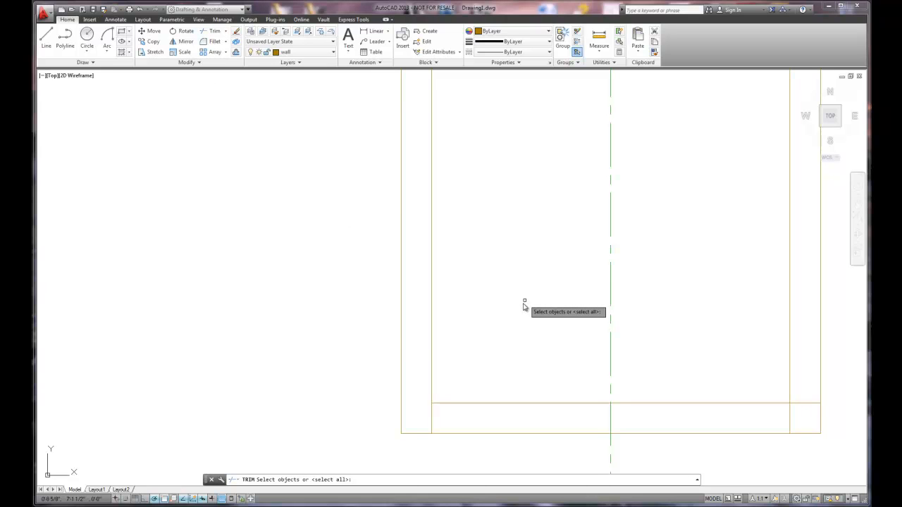
click(474, 403)
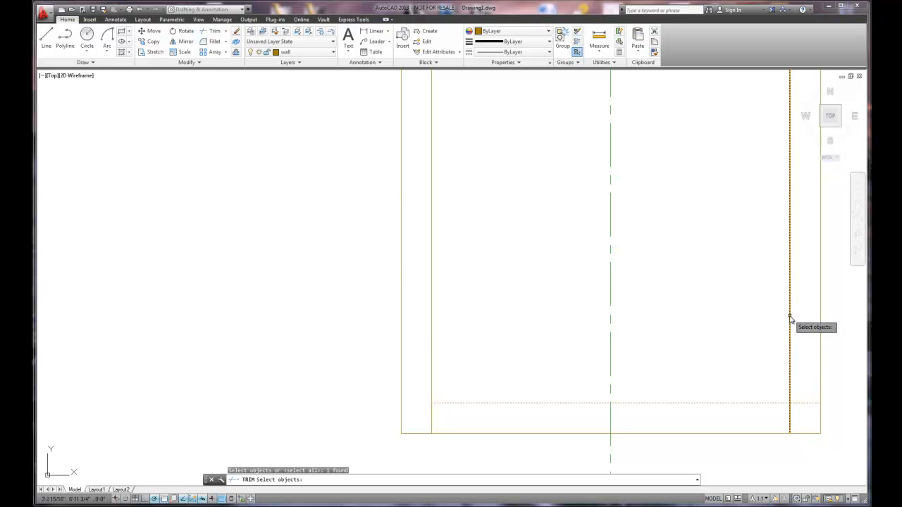
middle_drag(789, 316, 544, 307)
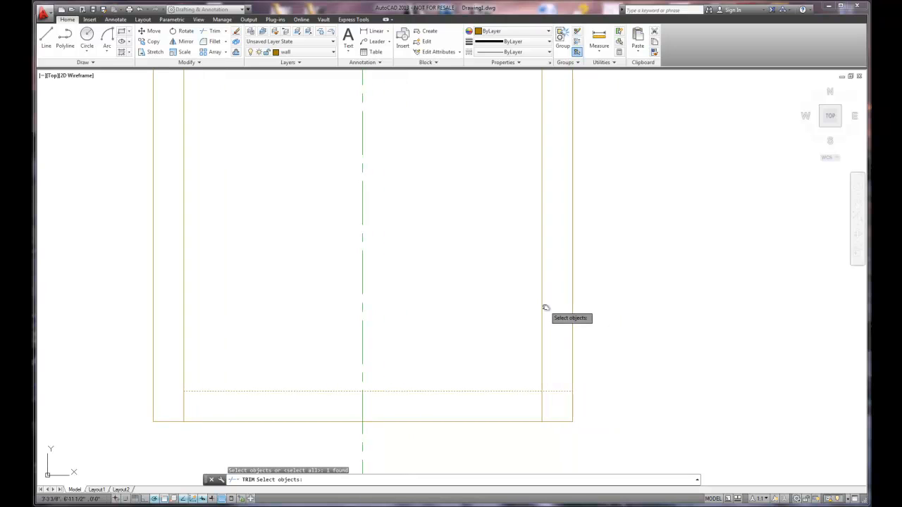
click(543, 308)
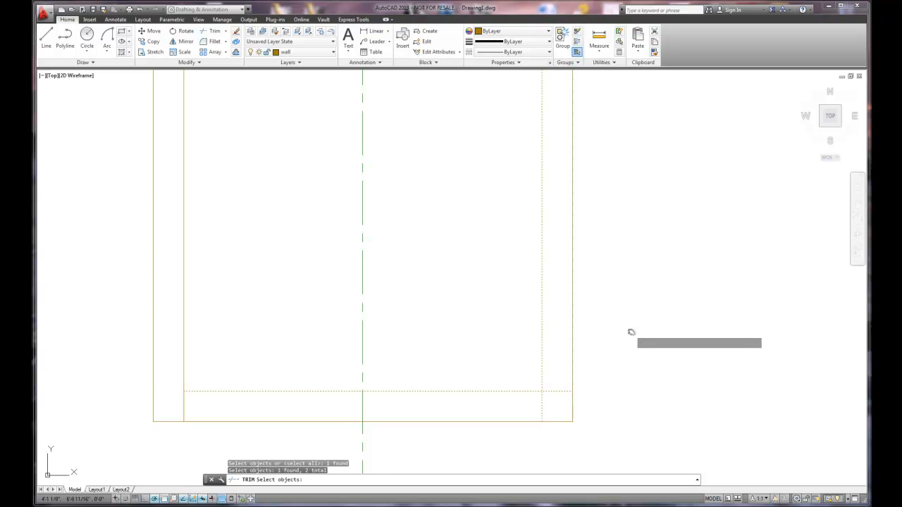
key(Return)
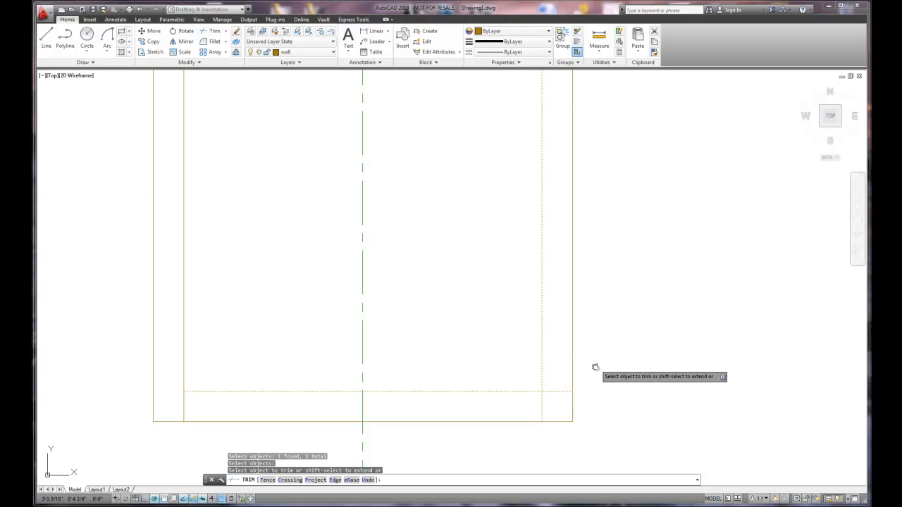
click(560, 391)
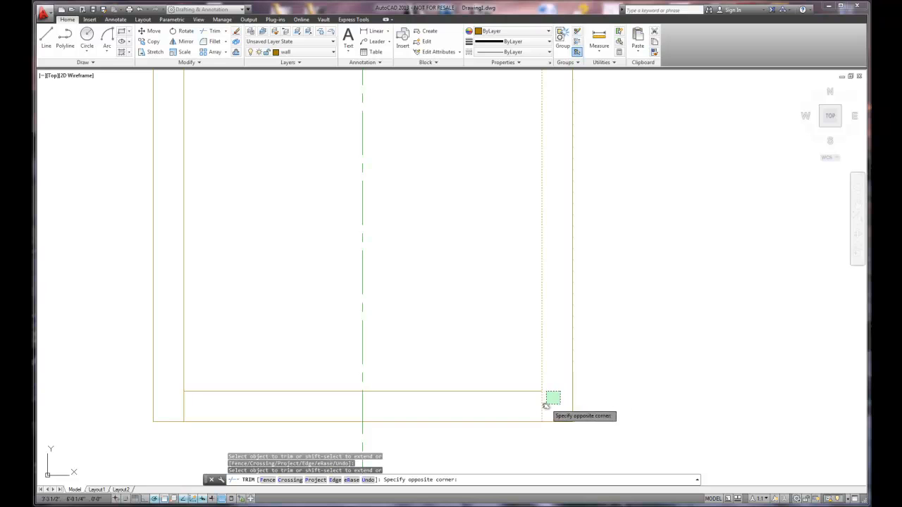
click(547, 410)
click(543, 411)
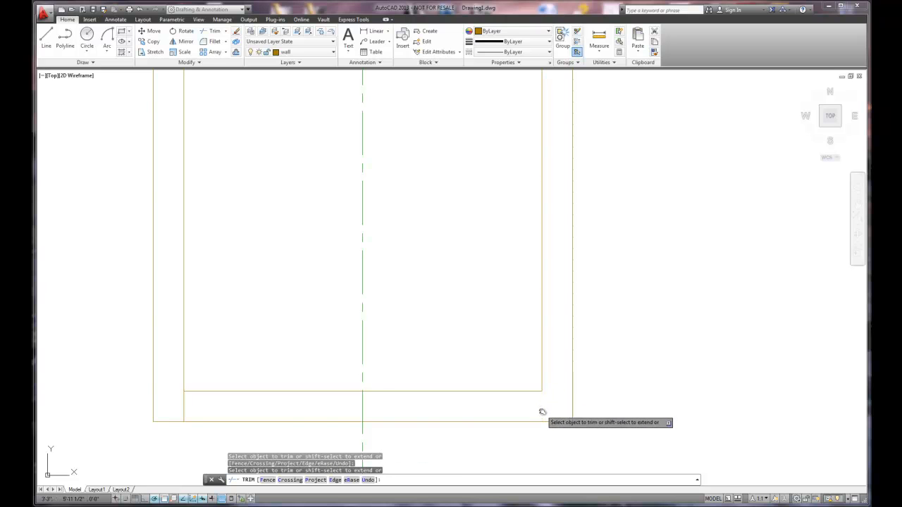
- Trim the part of the inner left wall line below the inner bottom line, and end the Trim command
click(183, 408)
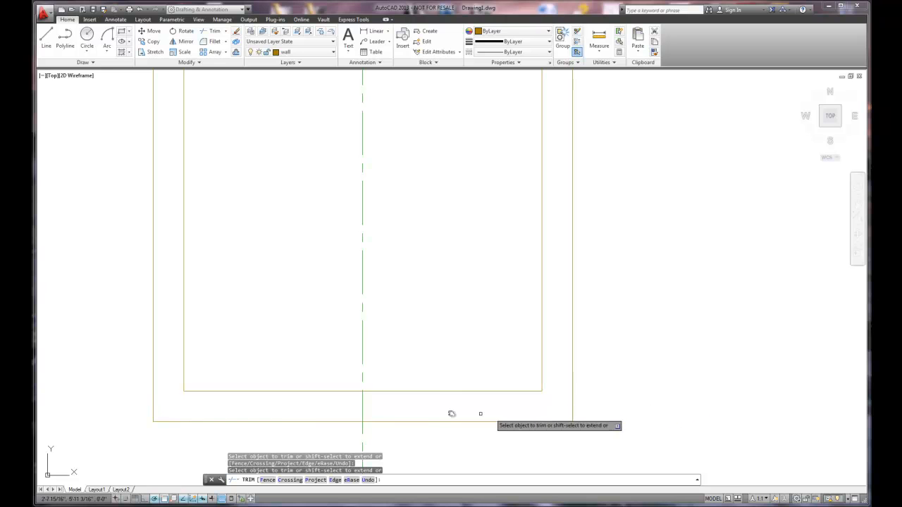
right_click(452, 264)
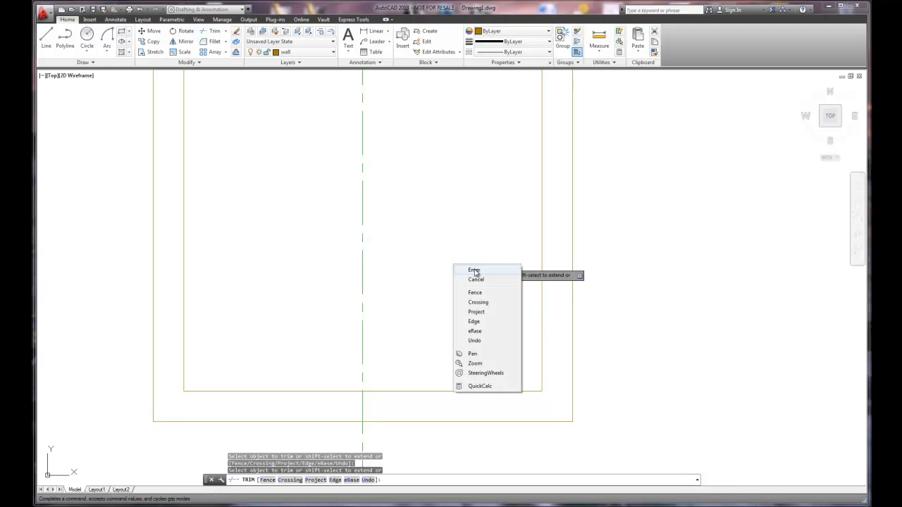
click(471, 270)
scroll(455, 282, down, 3)
middle_drag(455, 281, 502, 332)
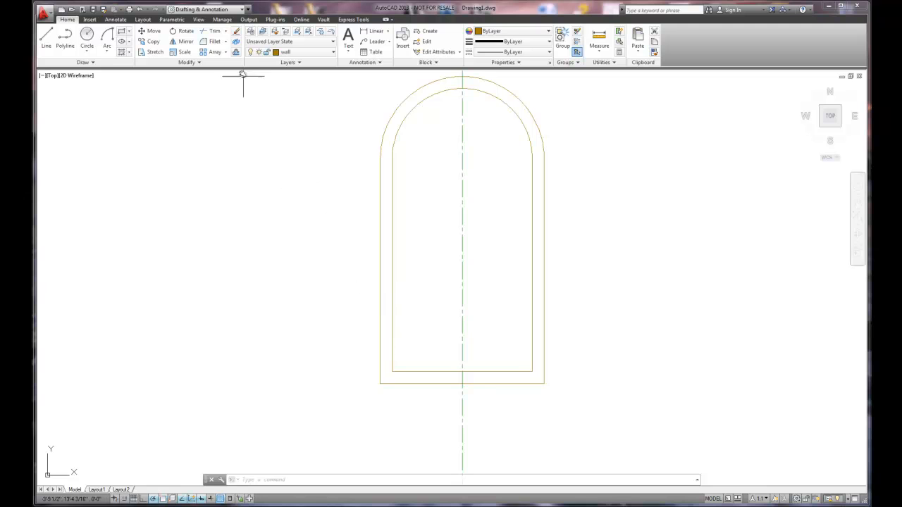
- Offset the centerline by 12 to both its left and right sides, and end the Offset command
click(236, 55)
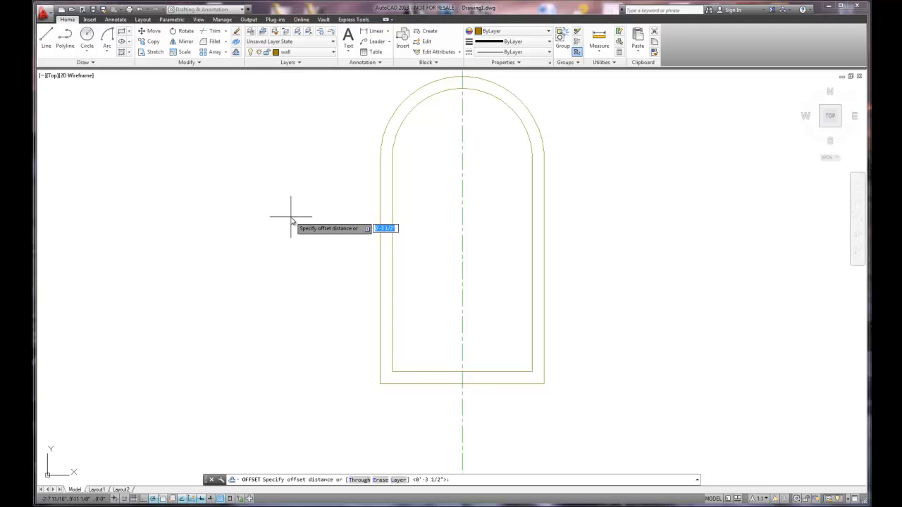
text(12)
key(Return)
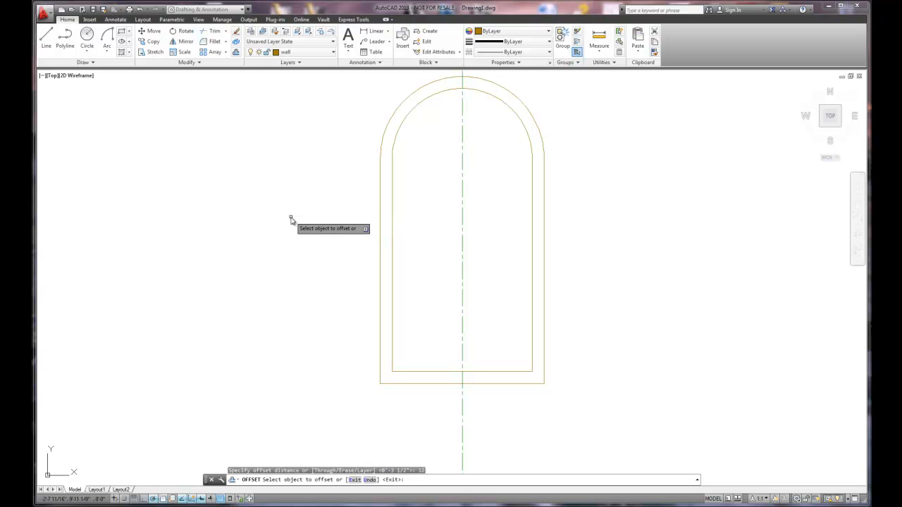
click(462, 326)
click(427, 322)
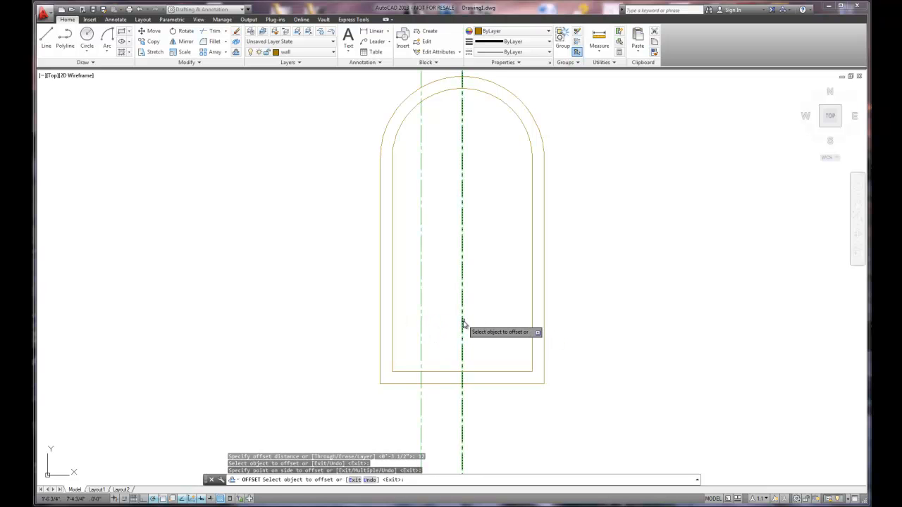
click(462, 324)
click(482, 318)
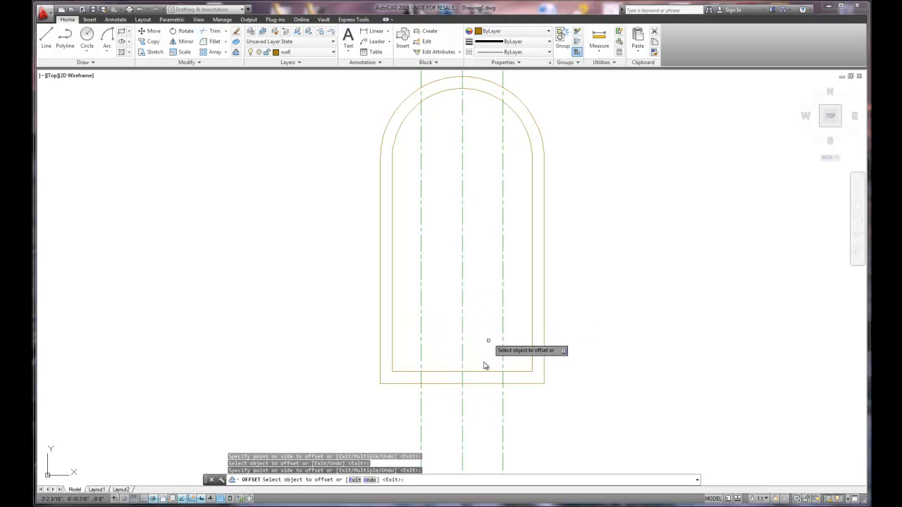
right_click(649, 384)
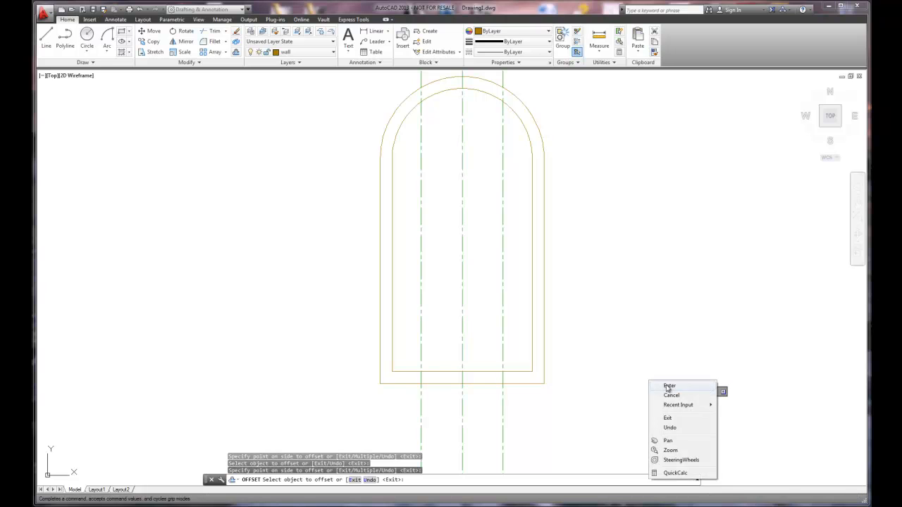
click(655, 389)
- Change the two offset copies of the centerline to the wall layer, and clear the selection
scroll(512, 370, down, 2)
scroll(512, 370, up, 4)
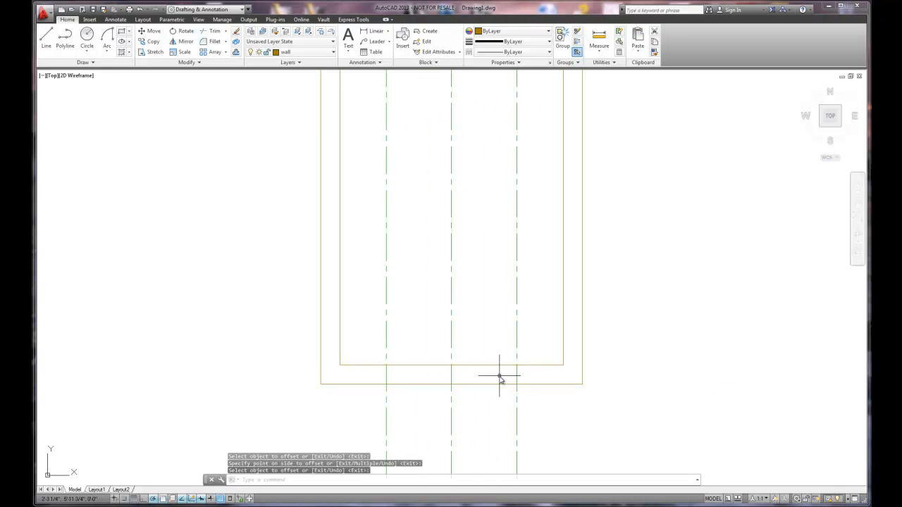
mouse_move(514, 416)
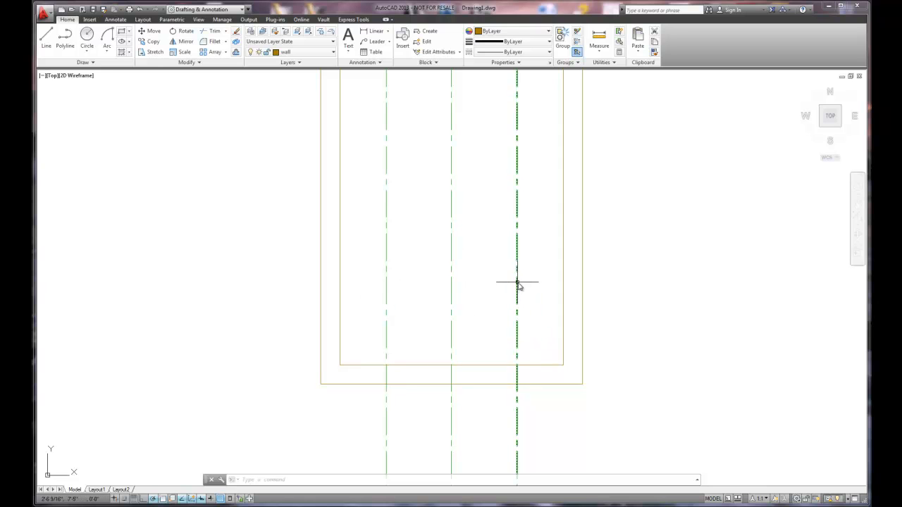
mouse_move(518, 286)
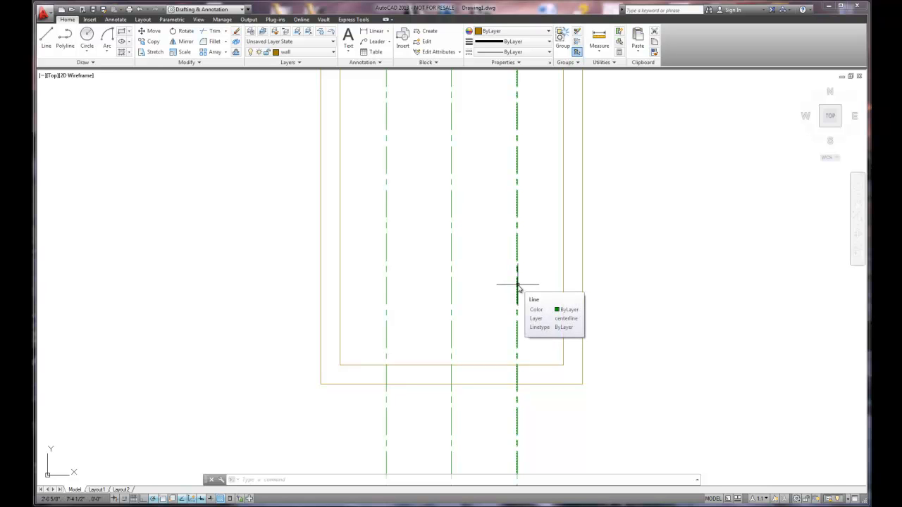
click(517, 286)
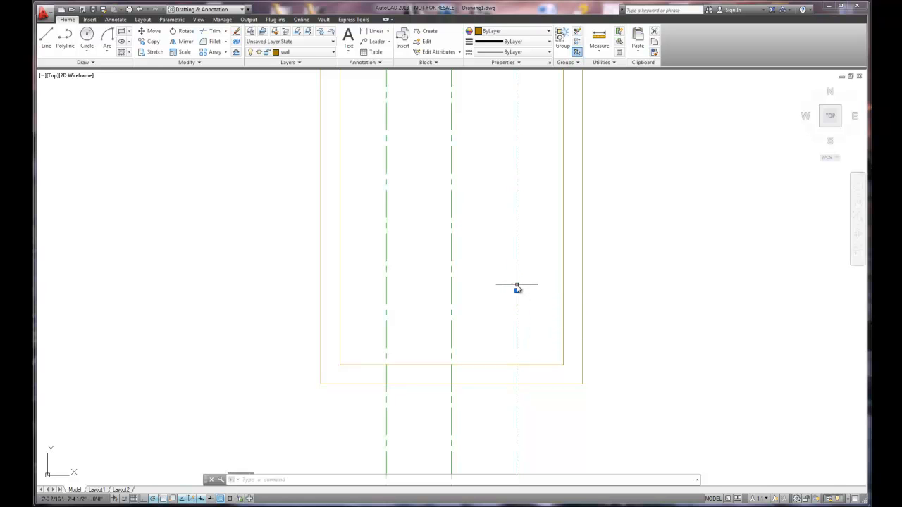
click(384, 282)
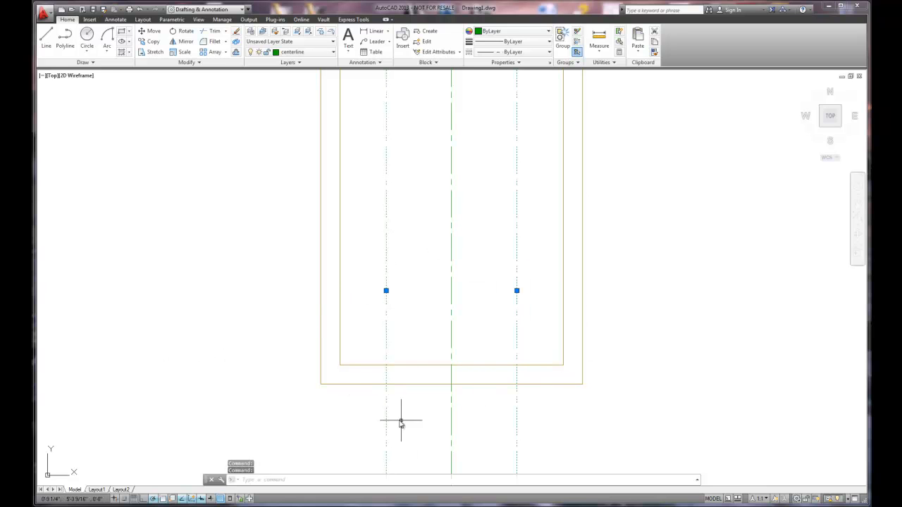
click(332, 52)
click(290, 95)
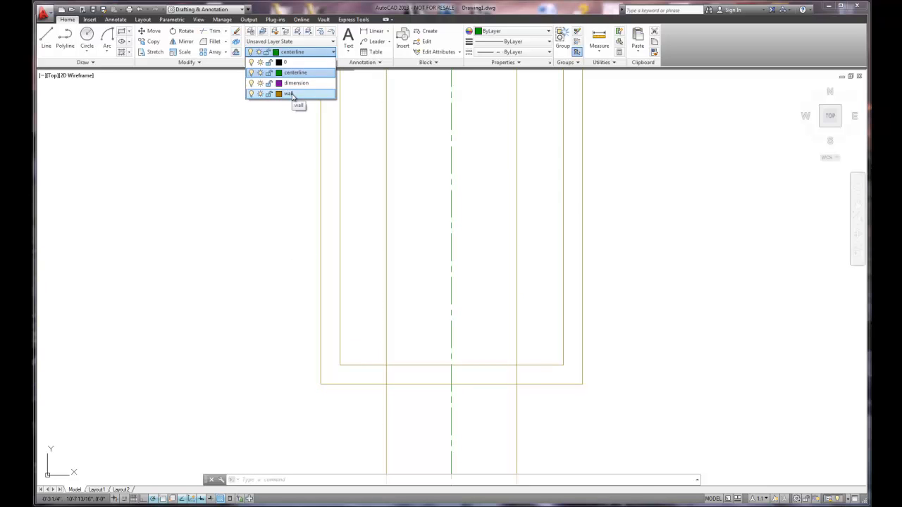
click(292, 95)
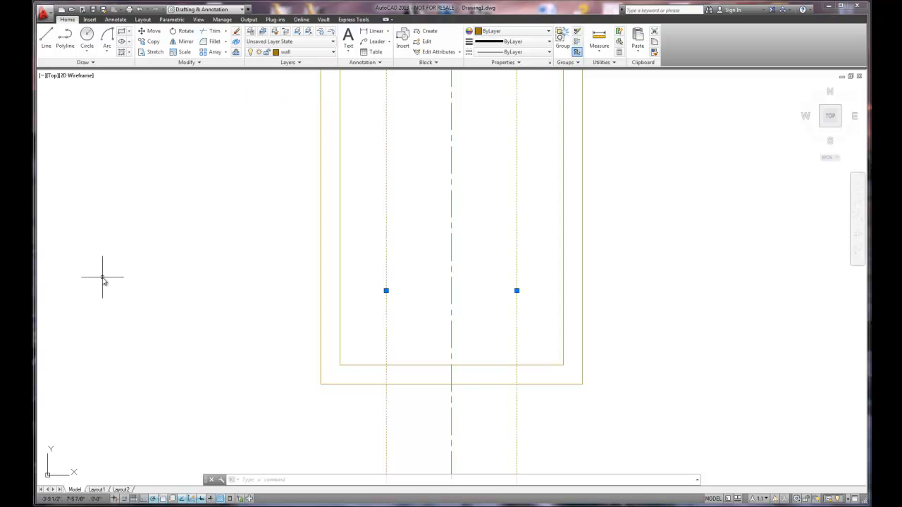
key(Escape)
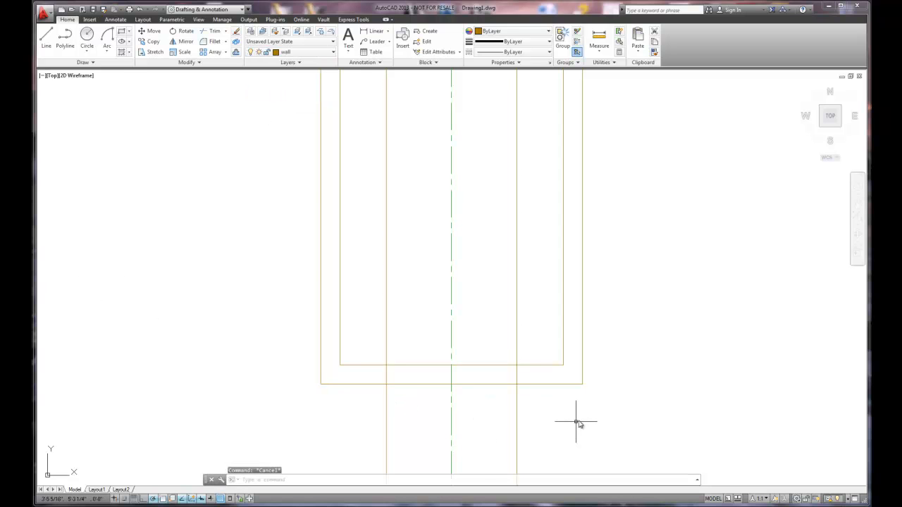
- Trim both bottom wall lines between the two offset lines, using the bottom lines and the offset lines as cutting edges
scroll(648, 386, down, 2)
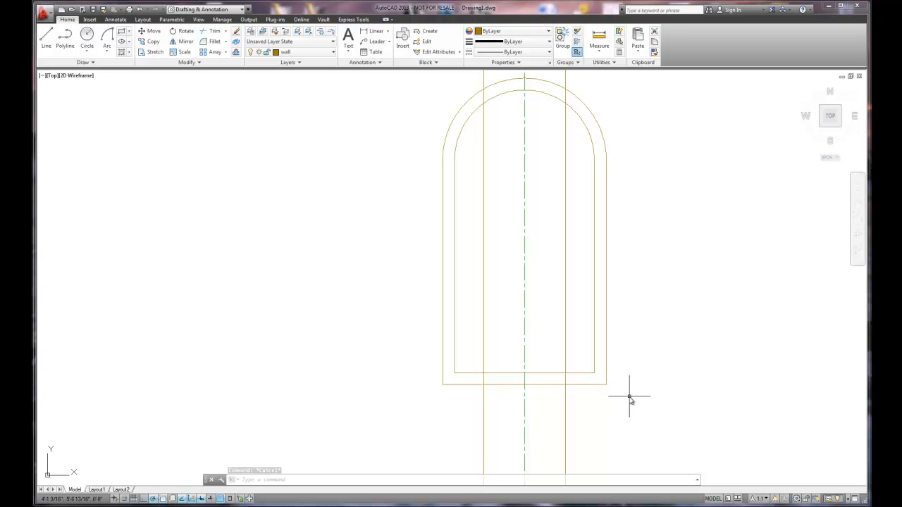
click(213, 33)
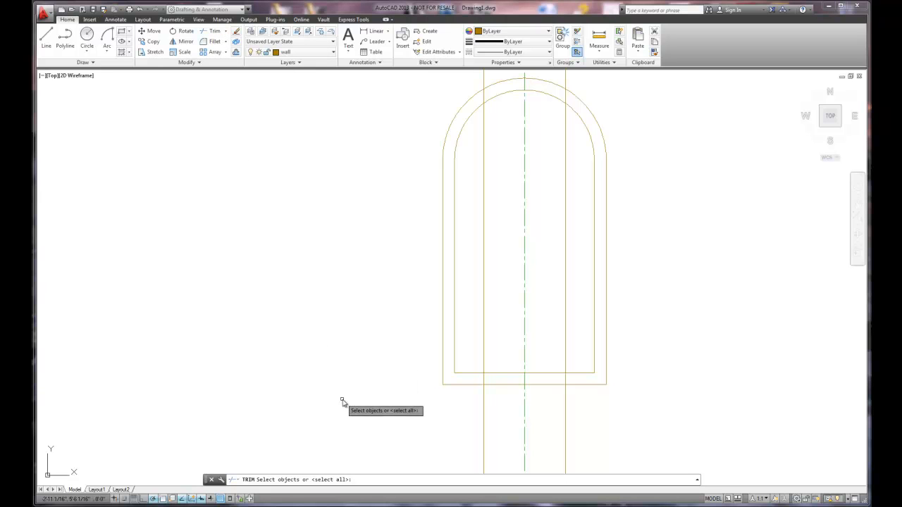
click(467, 385)
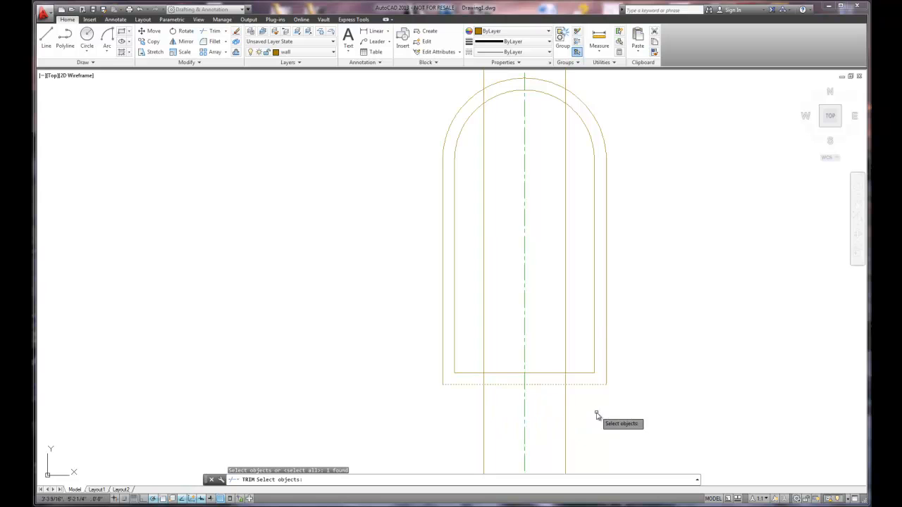
click(582, 373)
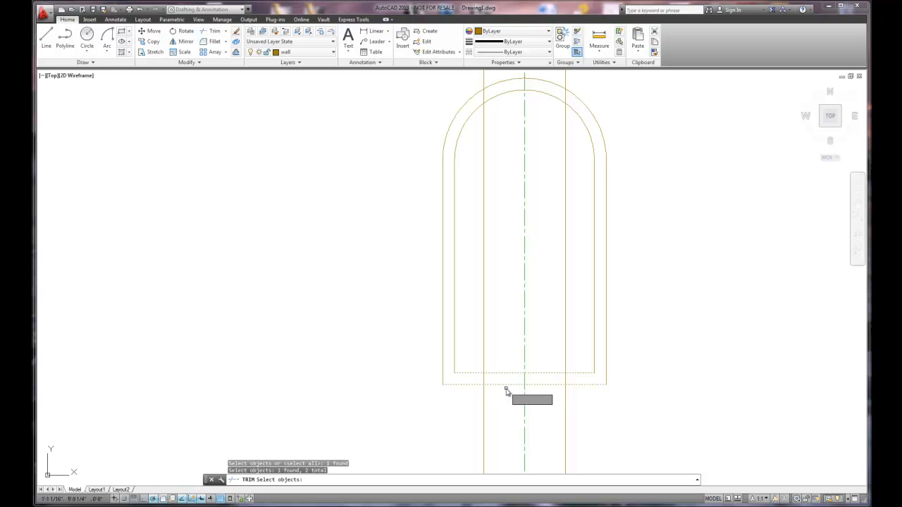
click(483, 355)
click(565, 349)
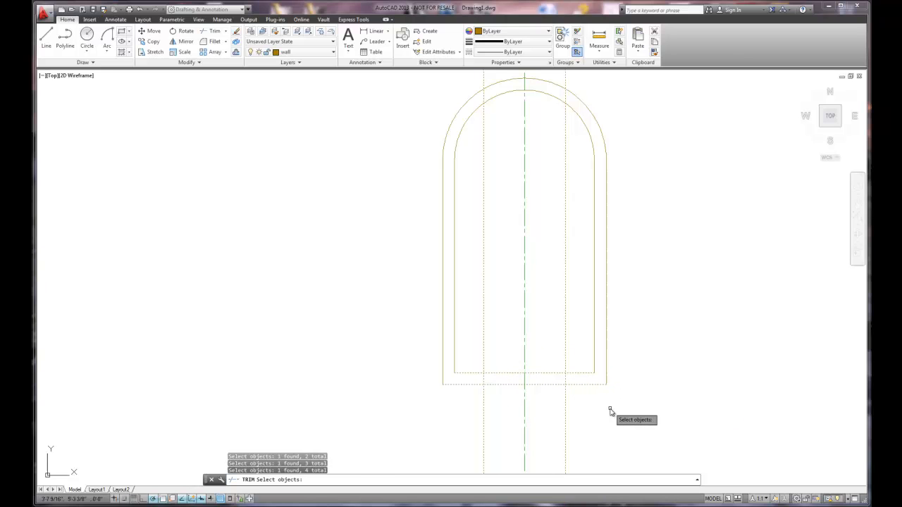
key(Return)
click(547, 374)
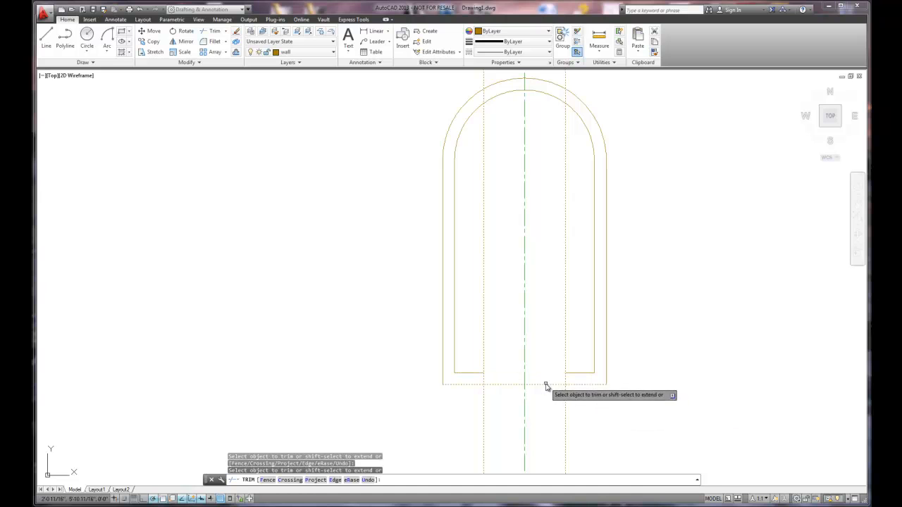
click(543, 384)
- Trim both offset lines below and above the bottom wall, leaving only the short opening jambs, and end the Trim command
click(484, 423)
click(563, 417)
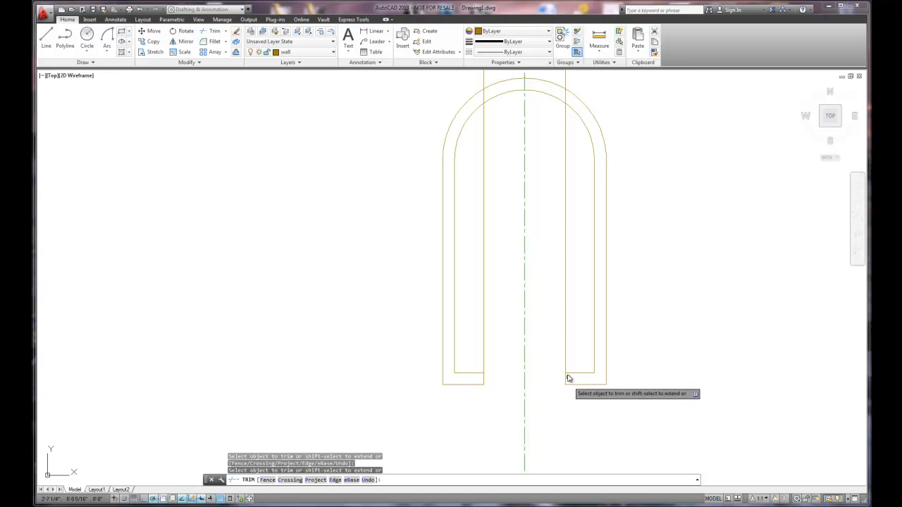
click(563, 365)
click(563, 365)
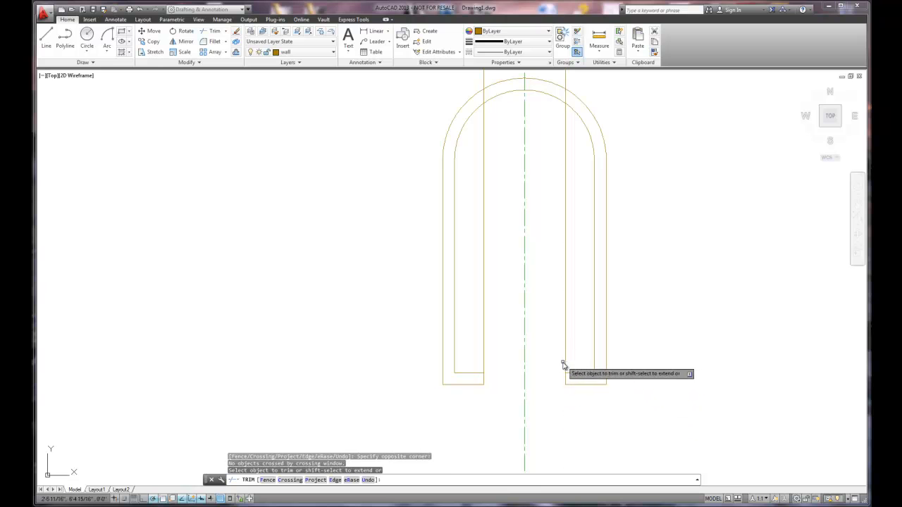
click(565, 359)
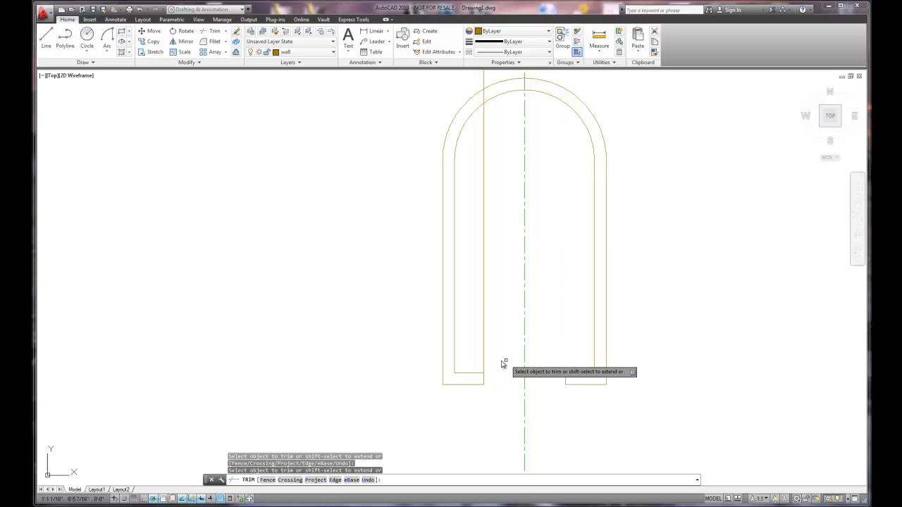
click(483, 362)
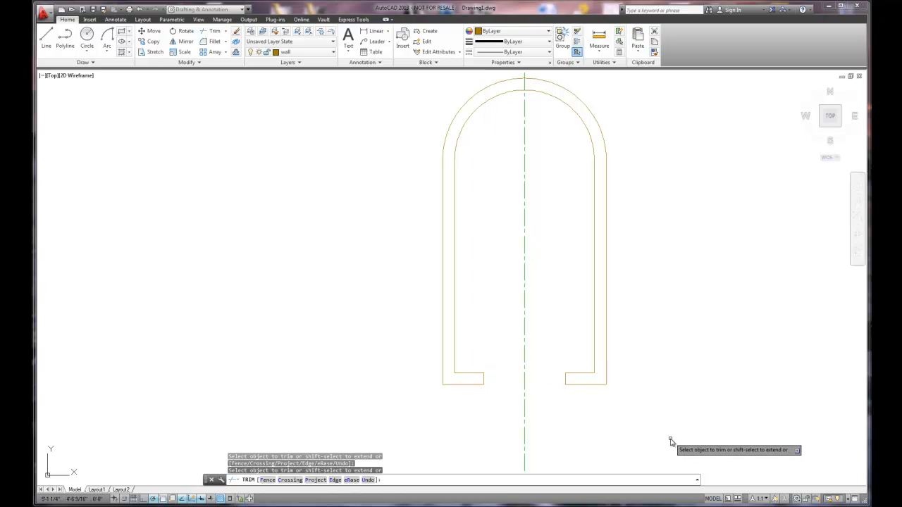
right_click(636, 416)
click(665, 293)
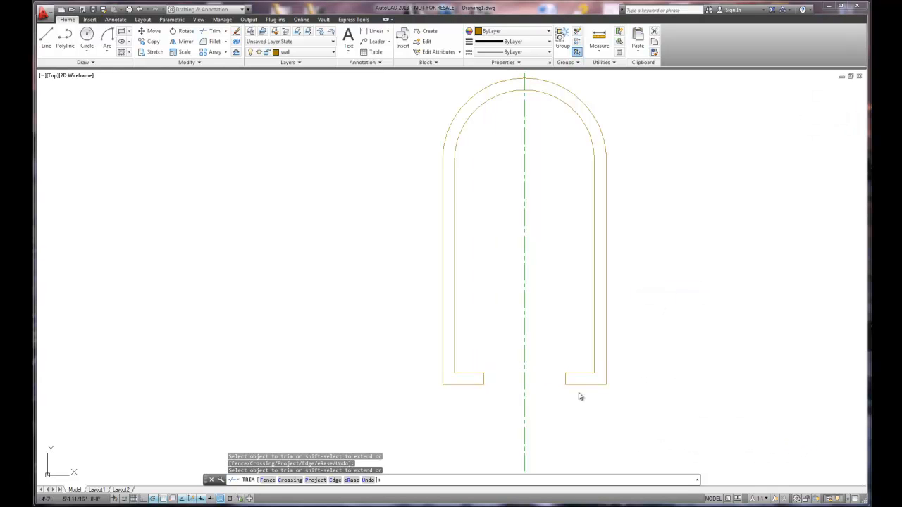
- Draw a horizontal base line below the plan and the centerline's lower end, extending past both outer walls
scroll(569, 399, down, 2)
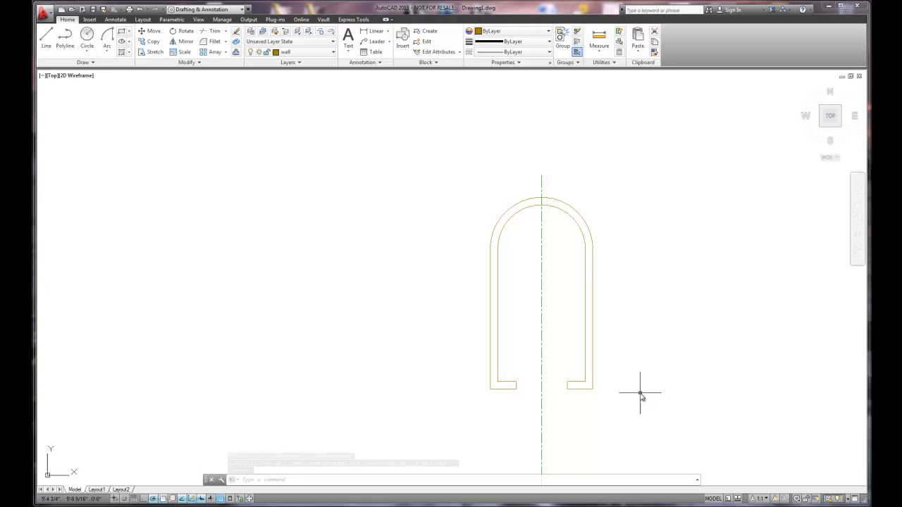
scroll(636, 393, down, 2)
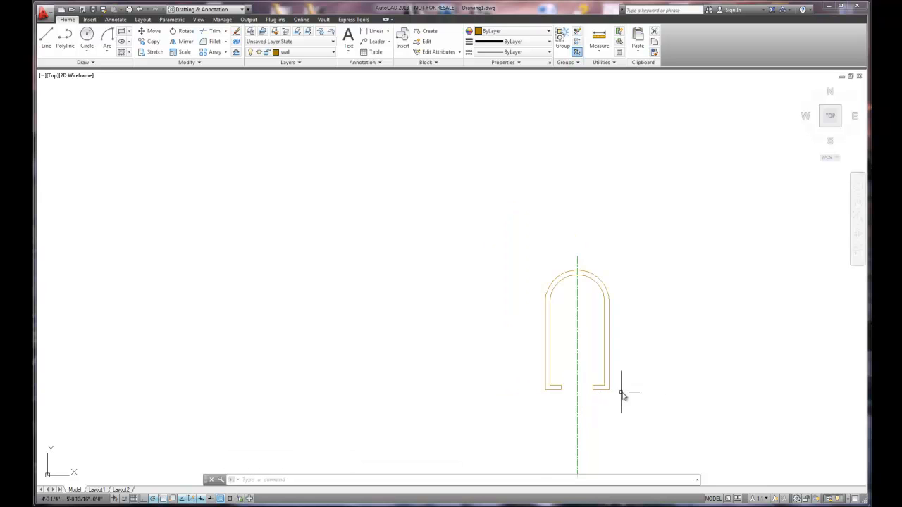
middle_drag(606, 415, 450, 295)
scroll(439, 298, up, 4)
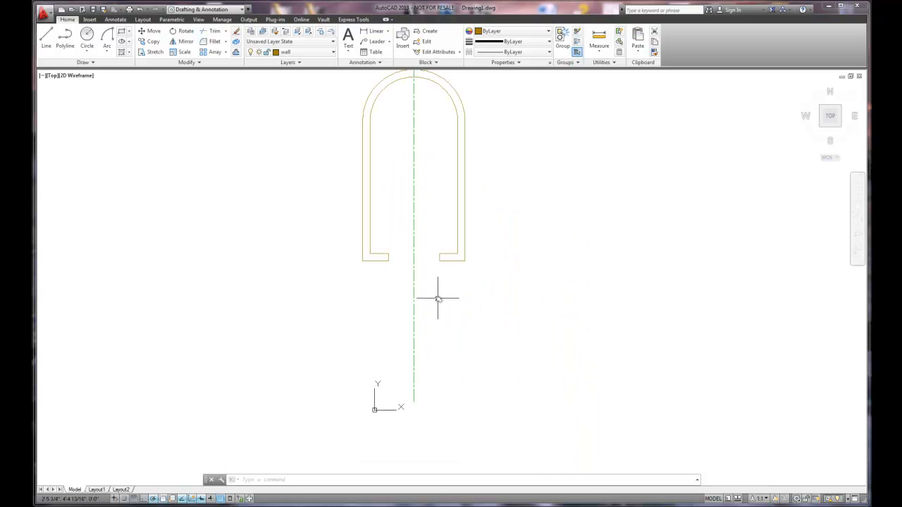
scroll(437, 298, down, 2)
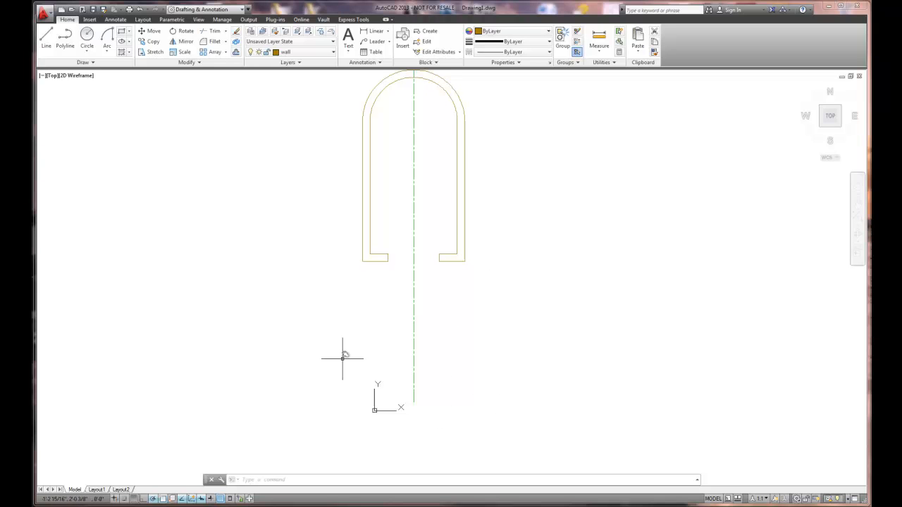
scroll(453, 376, up, 2)
middle_drag(453, 376, 457, 320)
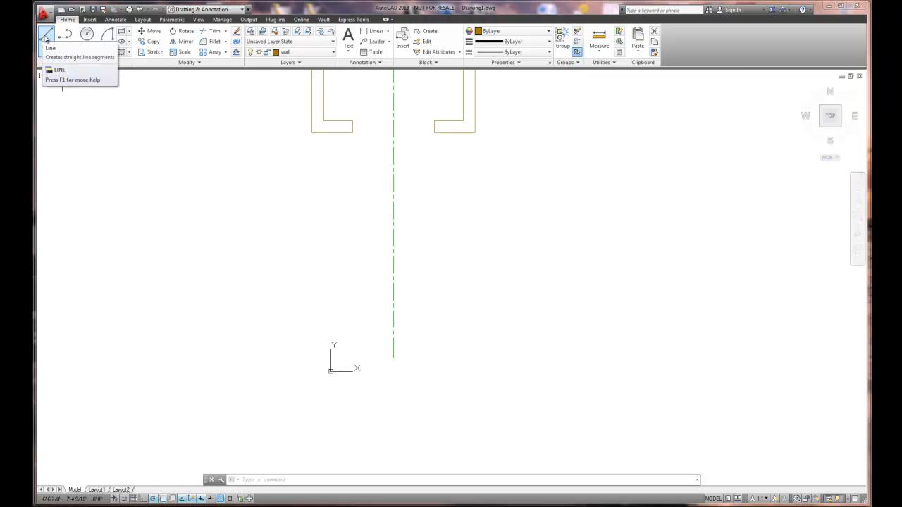
click(45, 38)
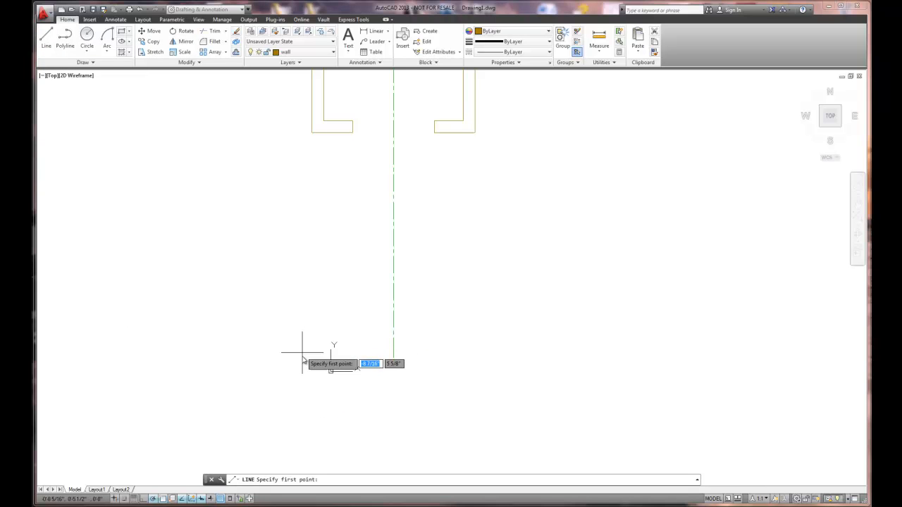
click(294, 390)
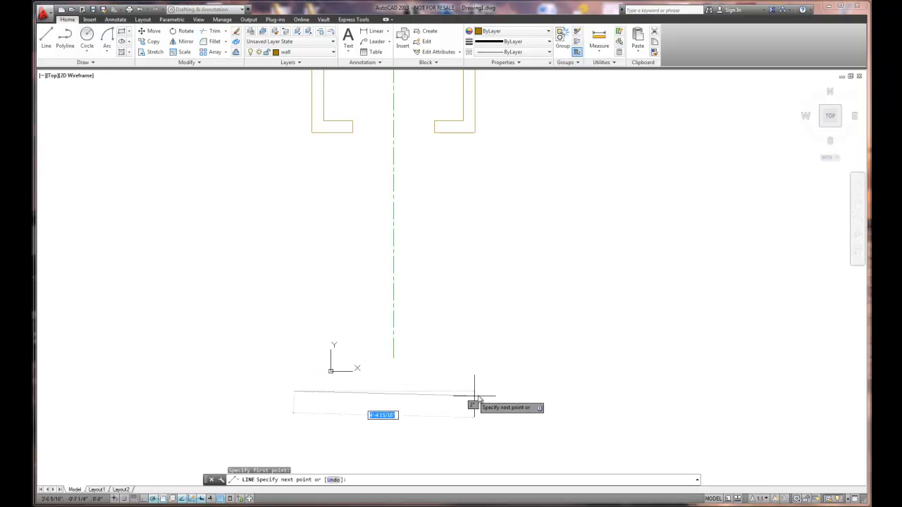
click(532, 391)
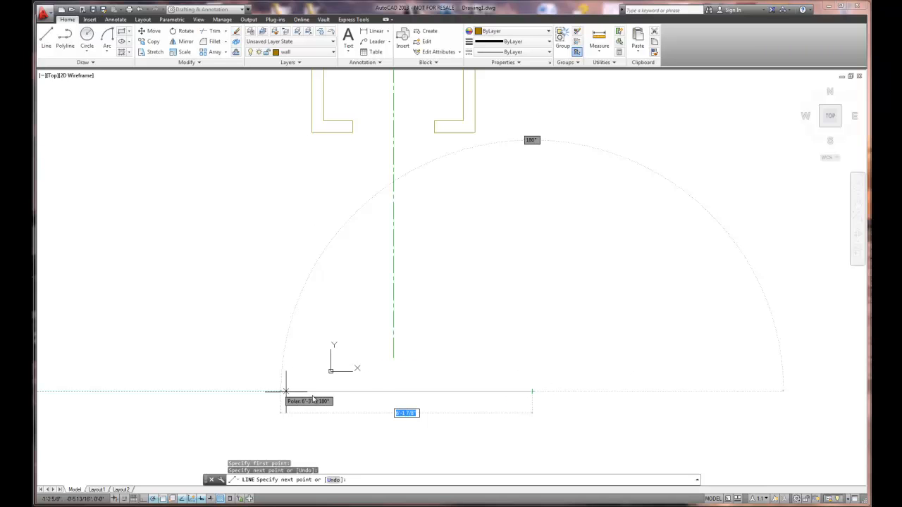
right_click(519, 357)
click(537, 361)
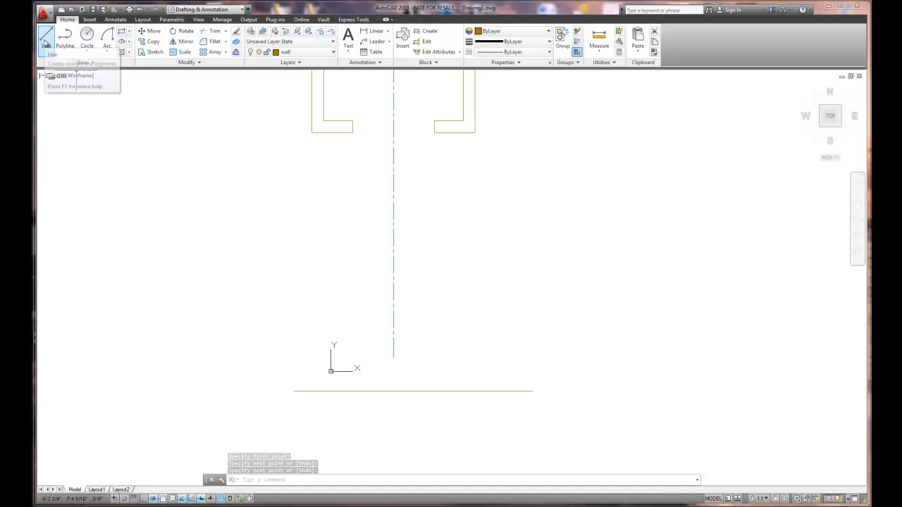
- Draw a 3' vertical line up from the base line, aligned with the plan's outer right wall corner
click(46, 43)
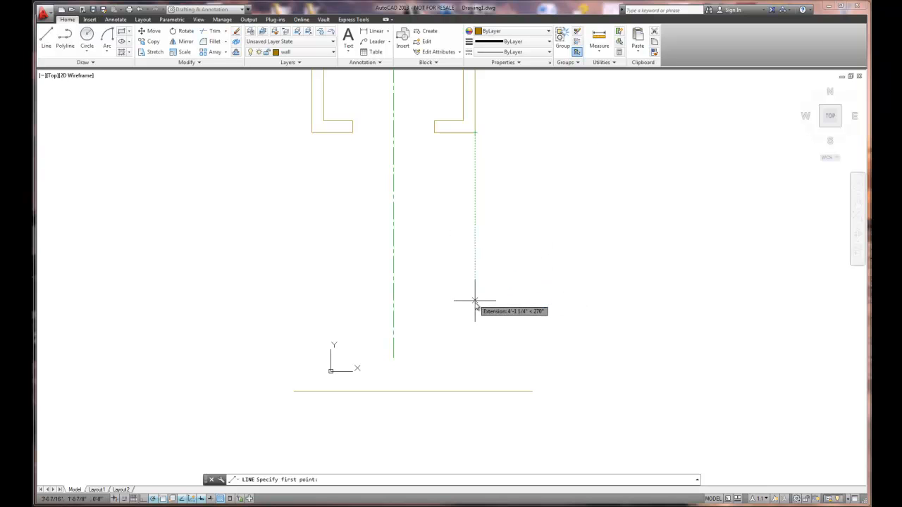
click(475, 391)
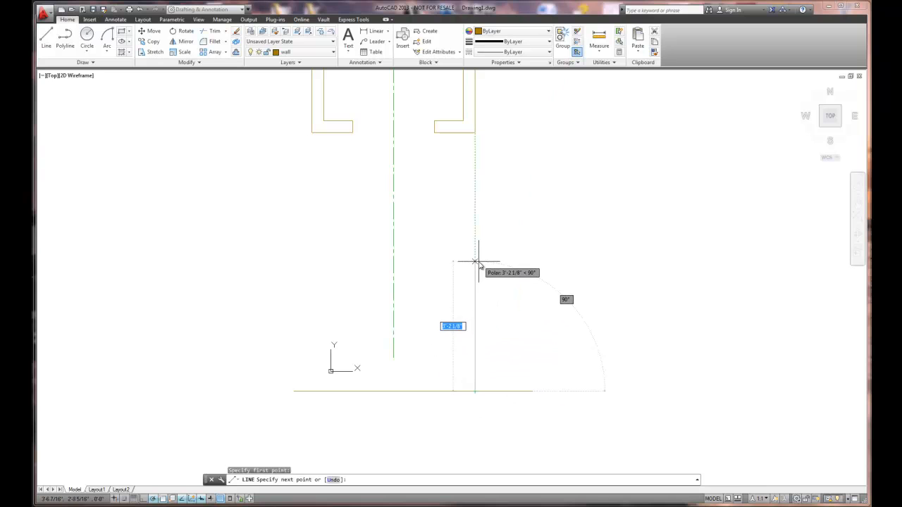
text(3)
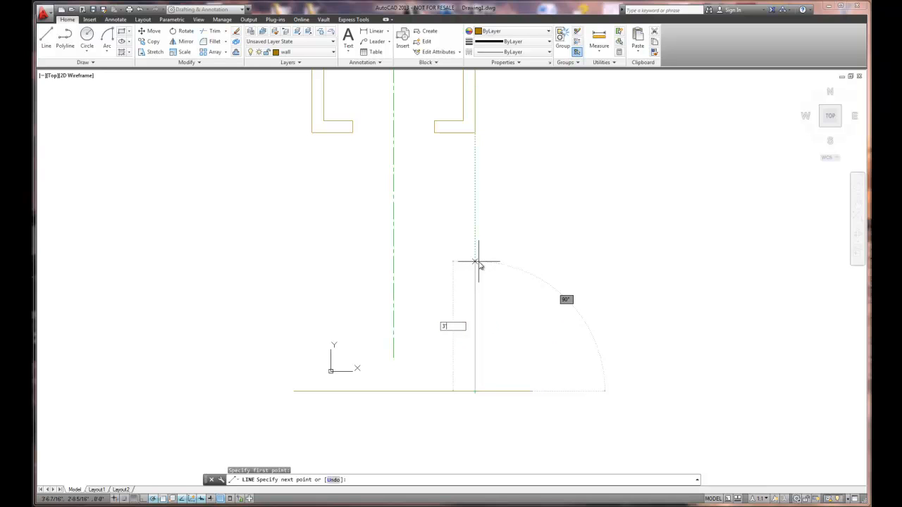
key(Return)
right_click(478, 266)
click(496, 266)
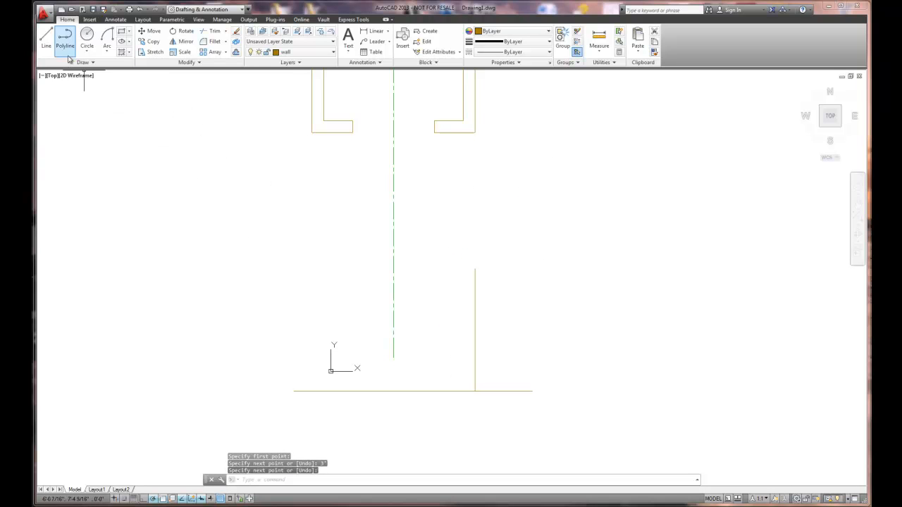
- Draw a 3' vertical line up from the base line, aligned with the plan's outer left wall corner
click(46, 39)
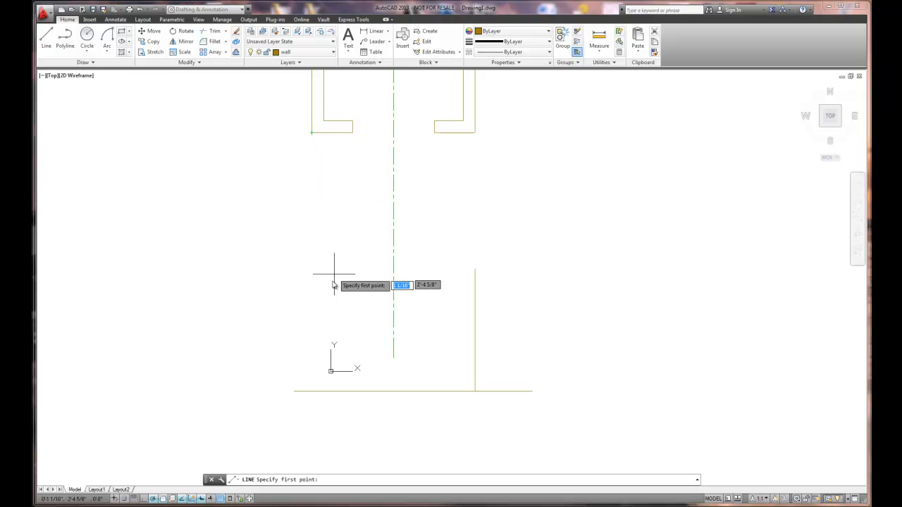
click(312, 391)
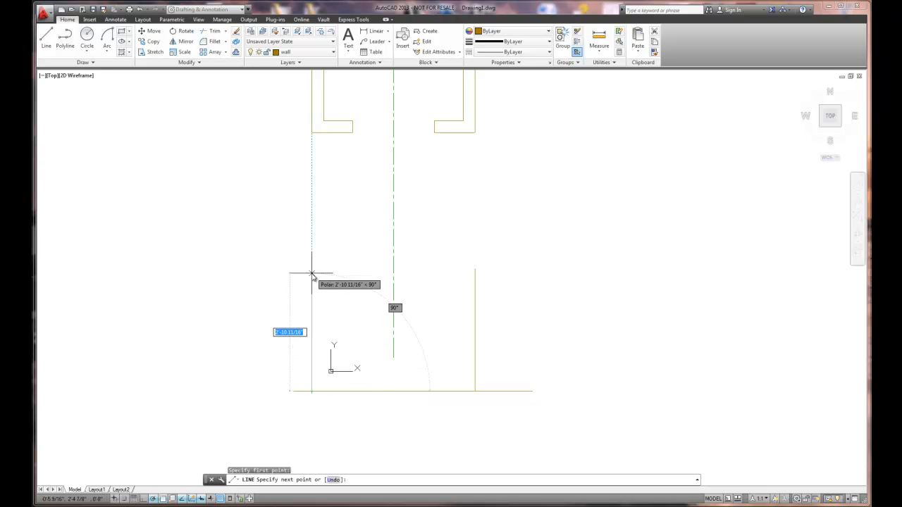
text(3')
key(Return)
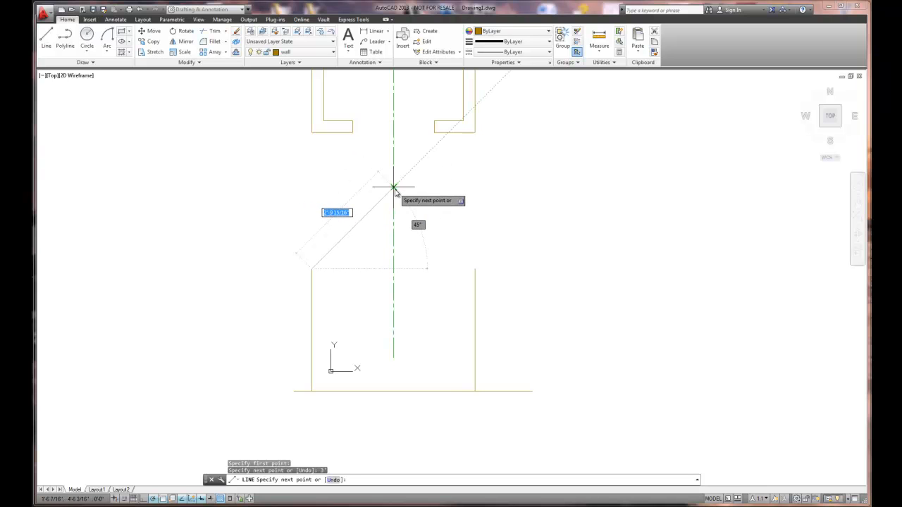
- Continue with a 45° roof line up to the centerline and another down to the right wall's upper end, and finish the line
click(393, 188)
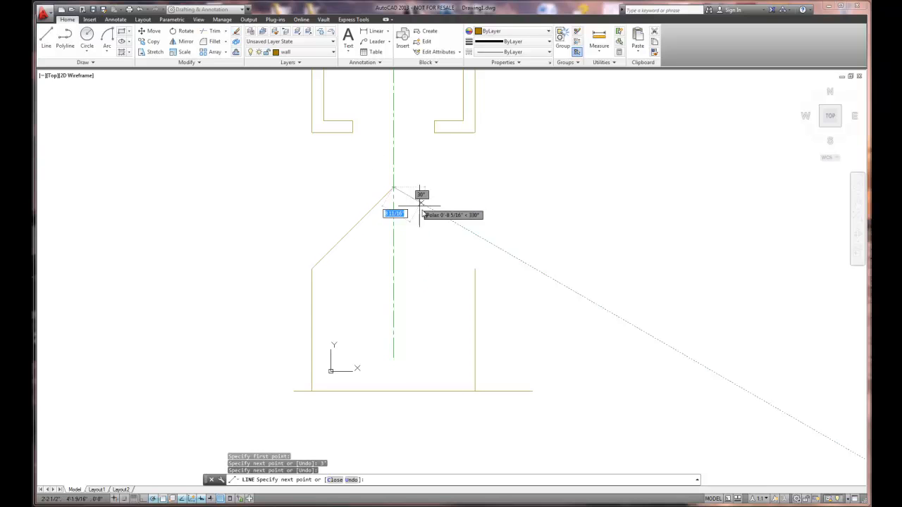
click(475, 269)
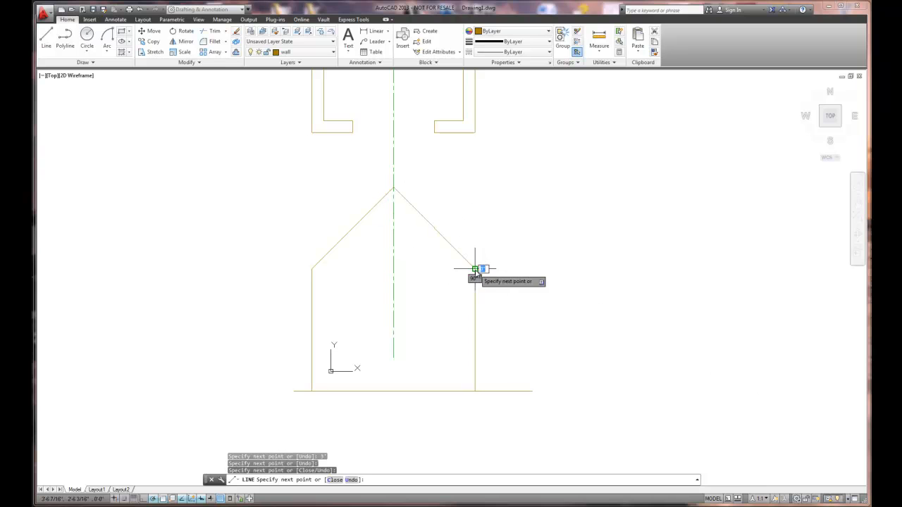
click(535, 273)
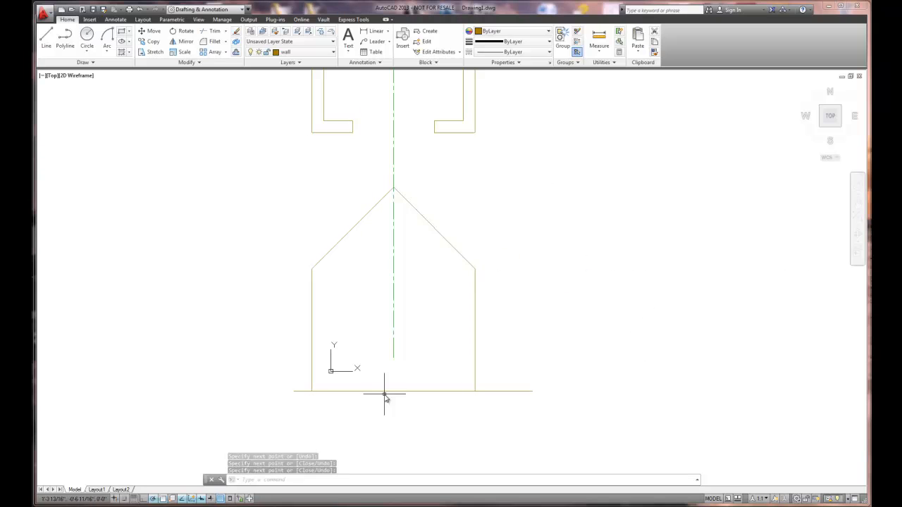
- Draw a 24" vertical line up from the base line, aligned with the left edge of the plan's wall opening
click(46, 38)
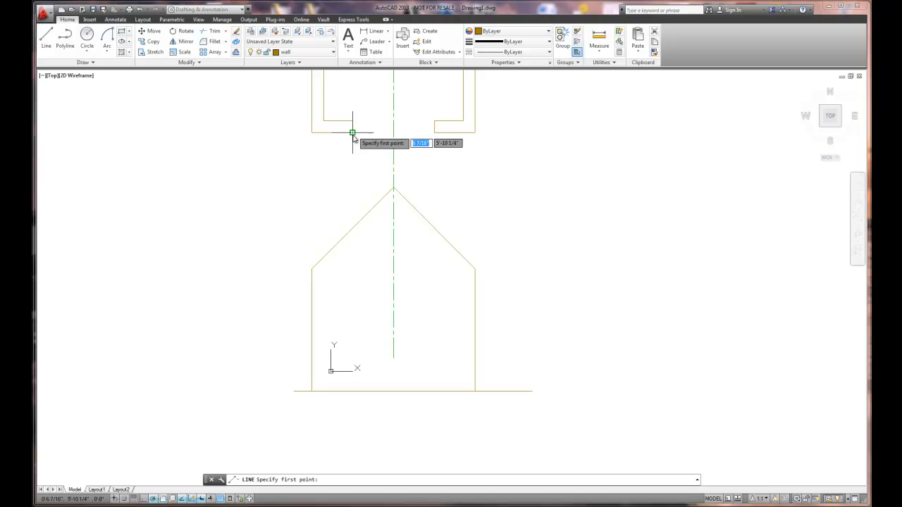
click(352, 390)
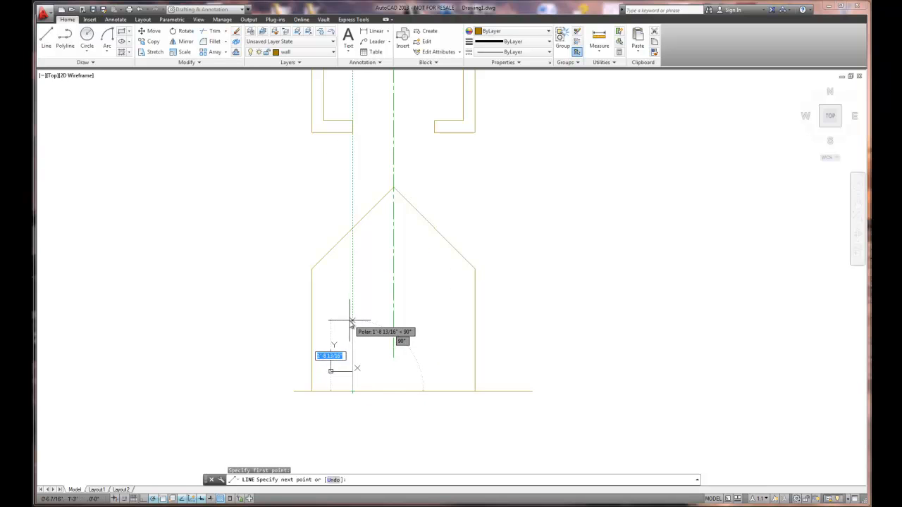
text(24)
key(Return)
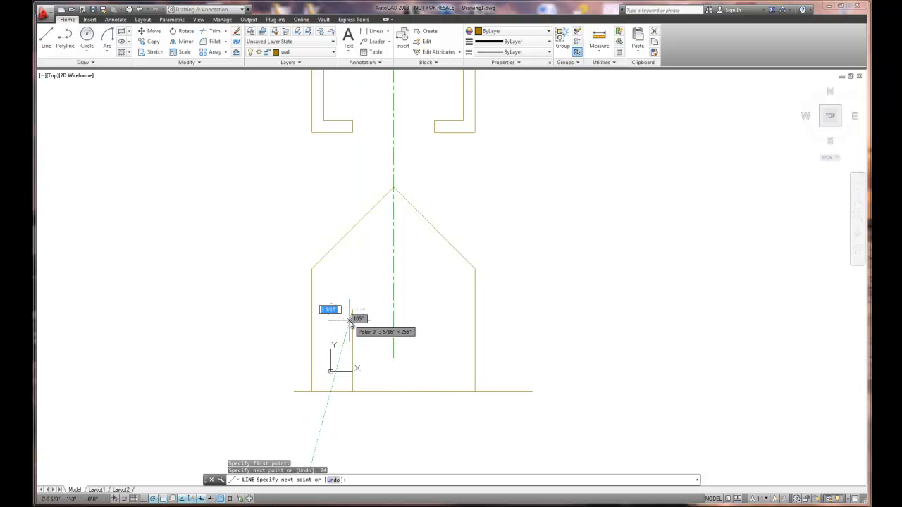
key(Return)
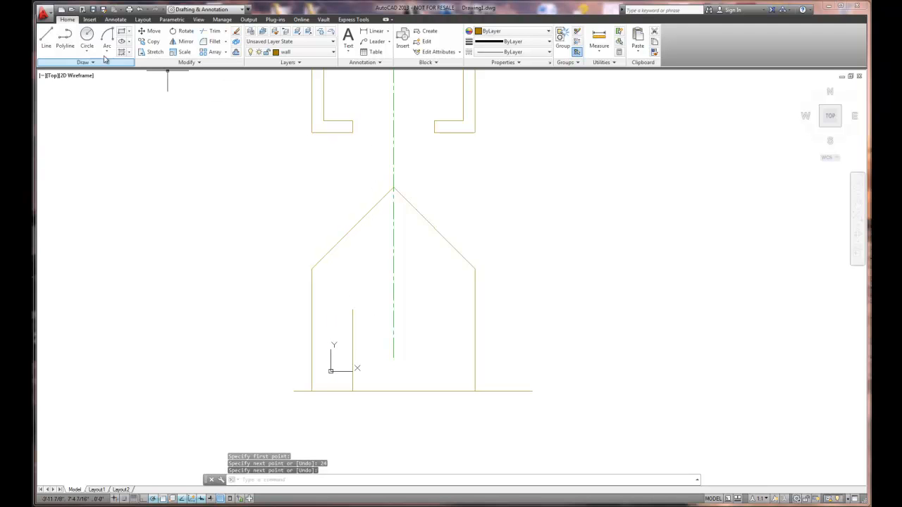
- Draw a 24" vertical line up from the base line, aligned with the right edge of the plan's wall opening
click(44, 40)
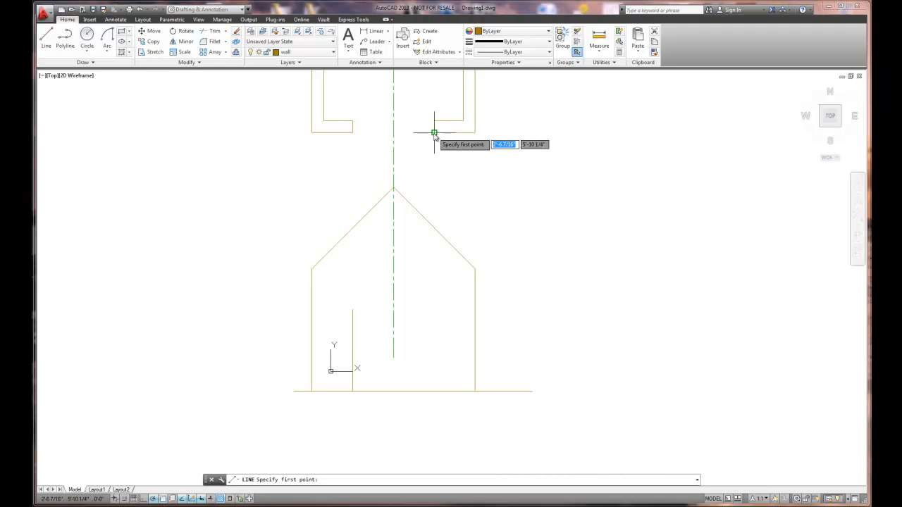
click(434, 391)
text(24)
key(Return)
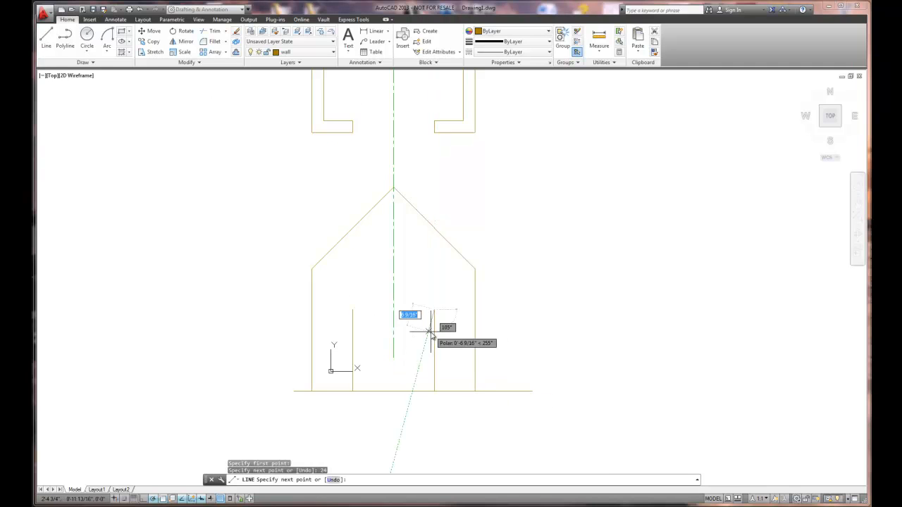
key(Return)
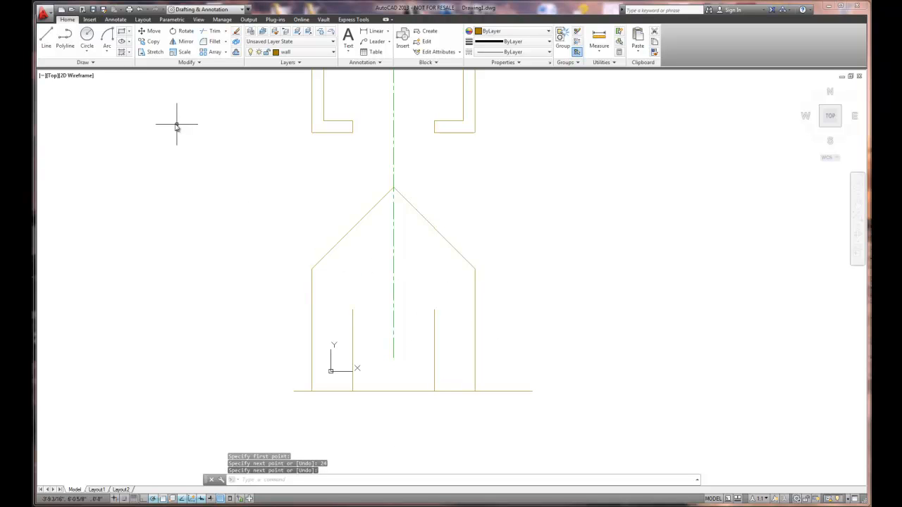
- Draw a start-end-radius arc from the right door line's upper end to the left one's with a 1' radius
click(107, 37)
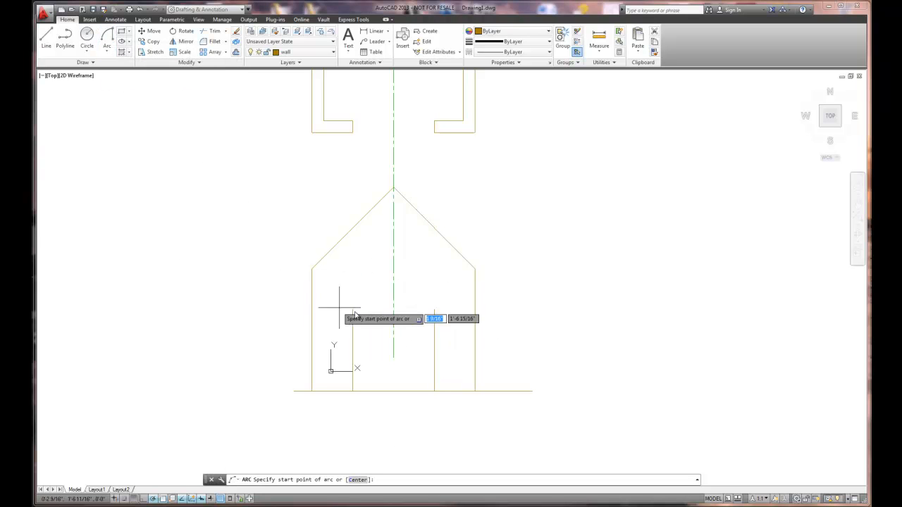
click(434, 310)
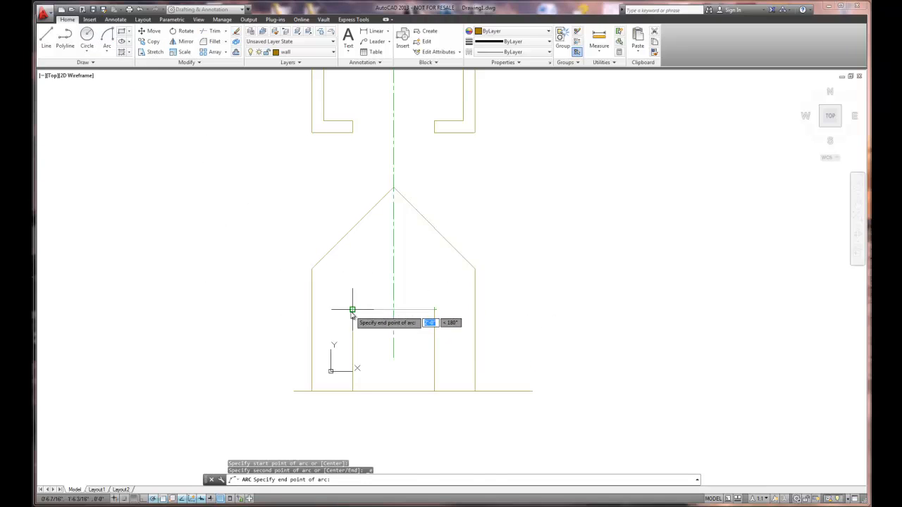
click(352, 310)
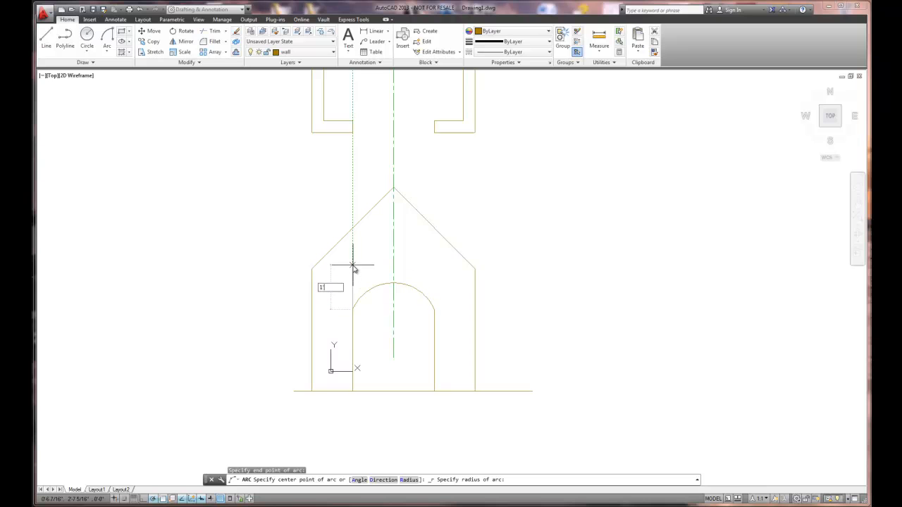
key(Return)
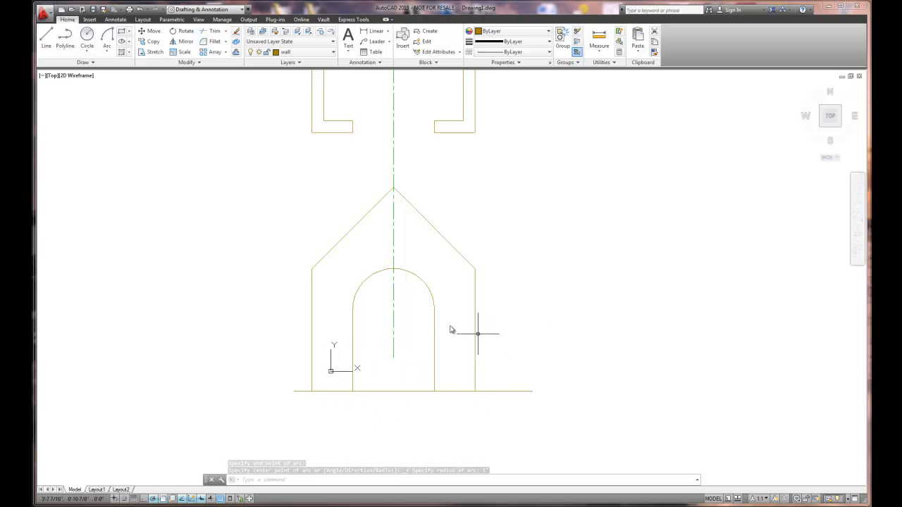
- Trim the base line's two outer overhangs and its span across the doorway, using the wall and door lines as cutting edges
click(210, 33)
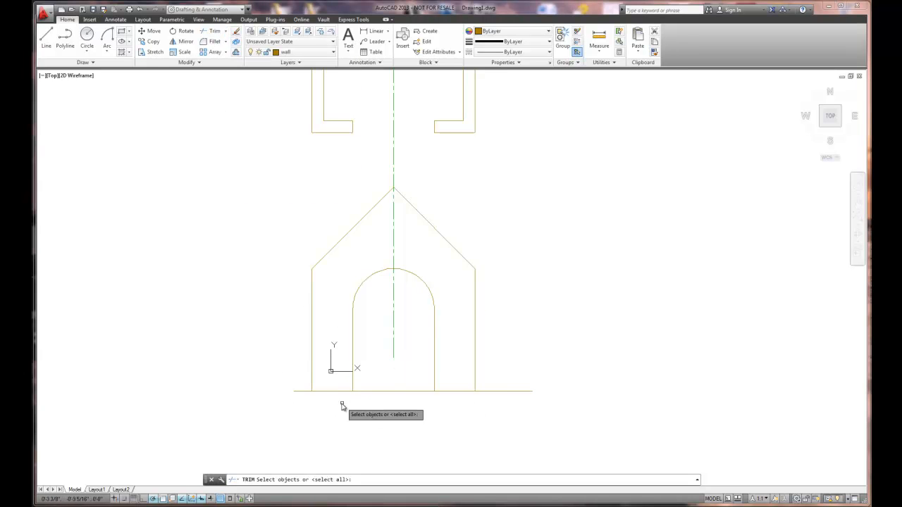
click(312, 377)
click(352, 381)
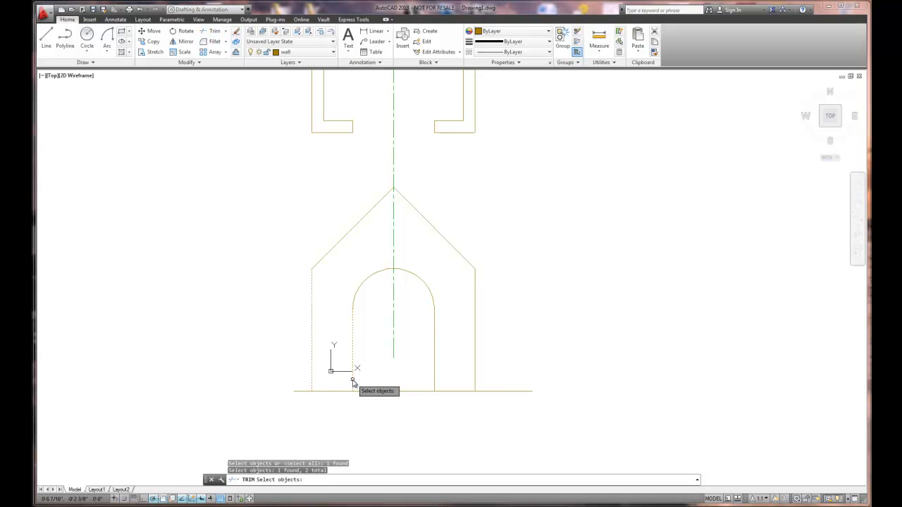
click(435, 378)
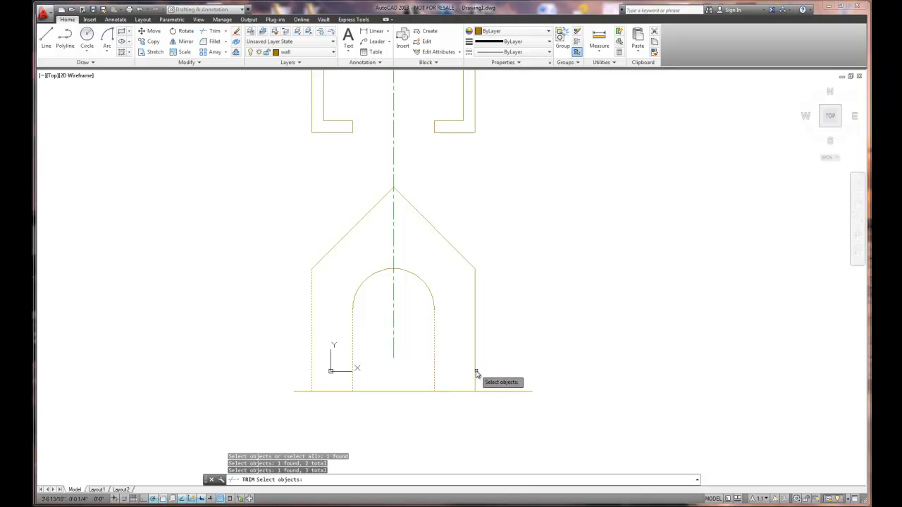
key(Return)
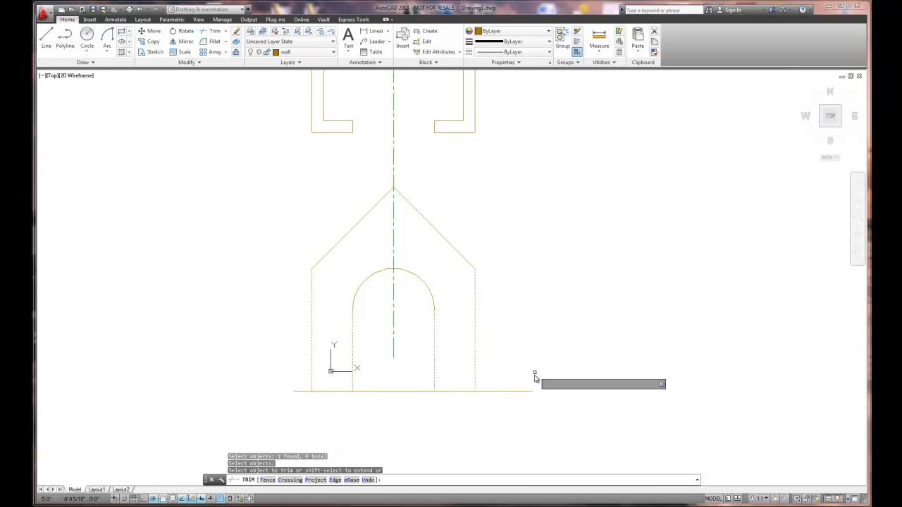
click(524, 392)
click(409, 392)
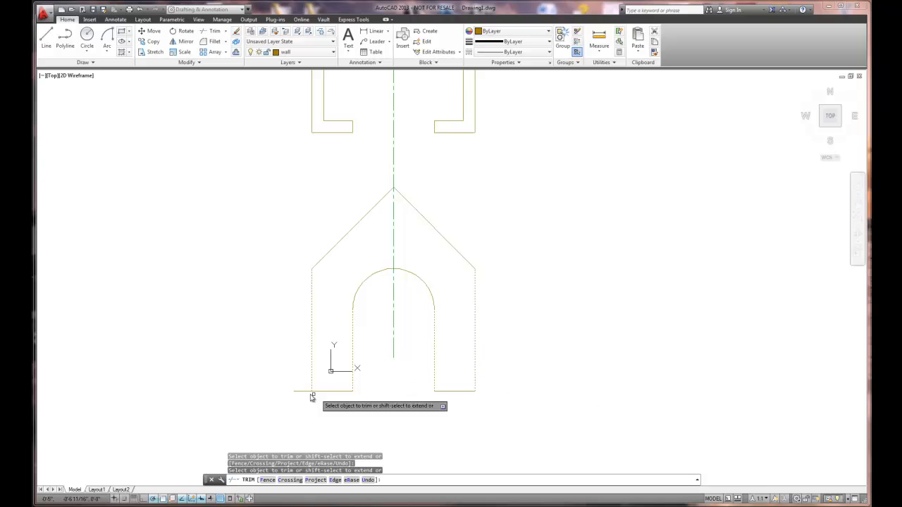
click(300, 392)
right_click(518, 386)
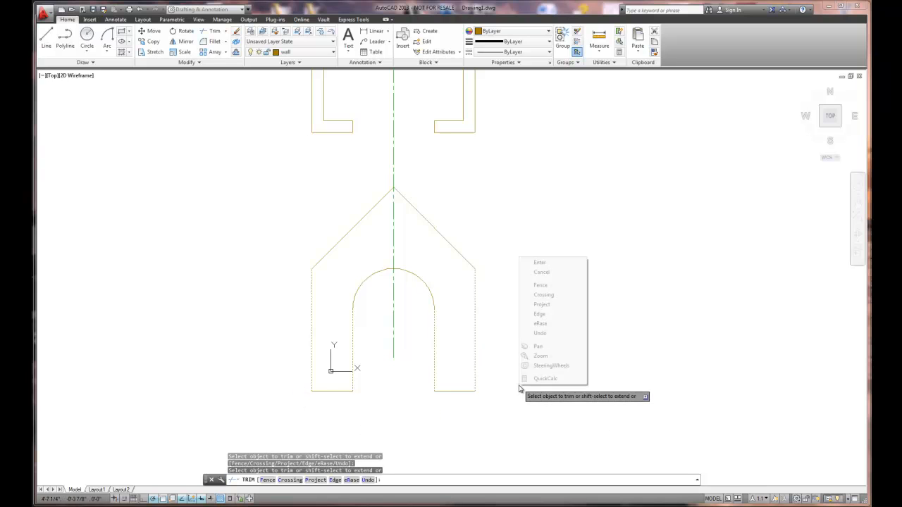
click(539, 262)
- Offset the elevation's left and right outer wall lines 3" outward
scroll(473, 273, up, 4)
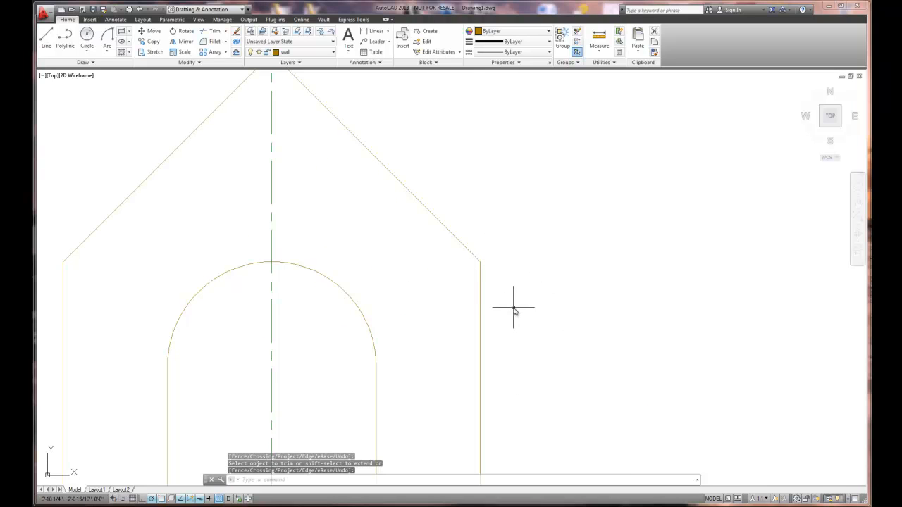
scroll(434, 263, down, 2)
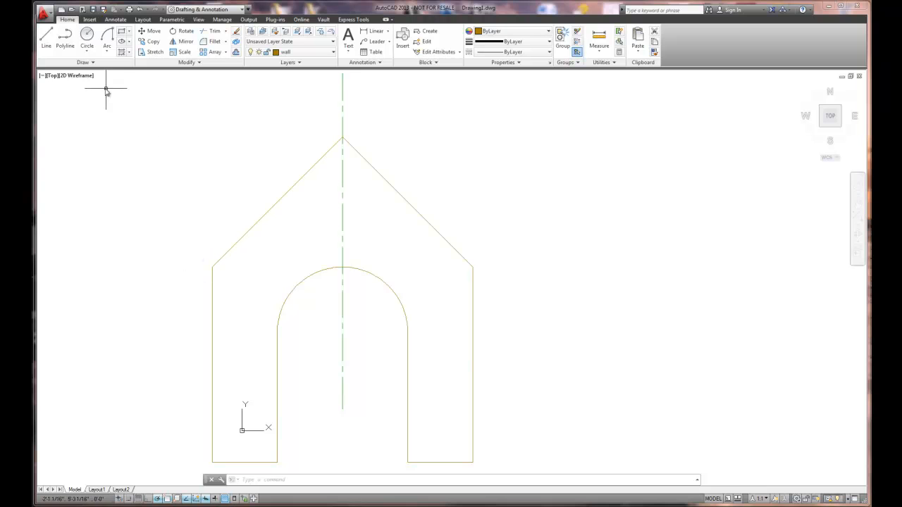
click(236, 53)
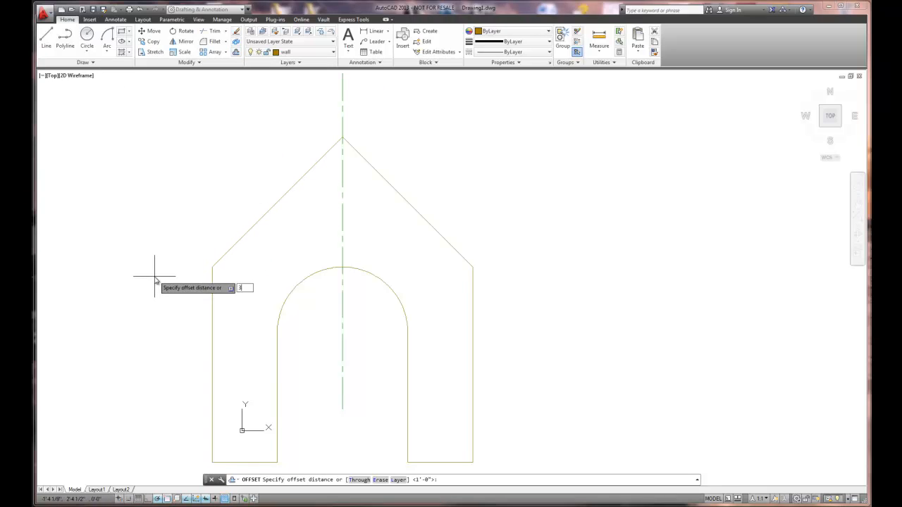
text(3)
key(Return)
click(215, 286)
click(188, 293)
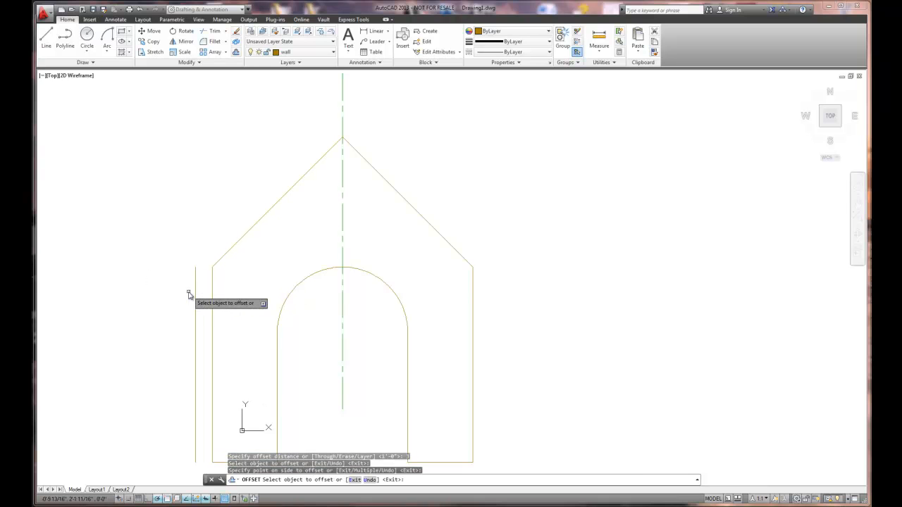
click(473, 298)
click(507, 294)
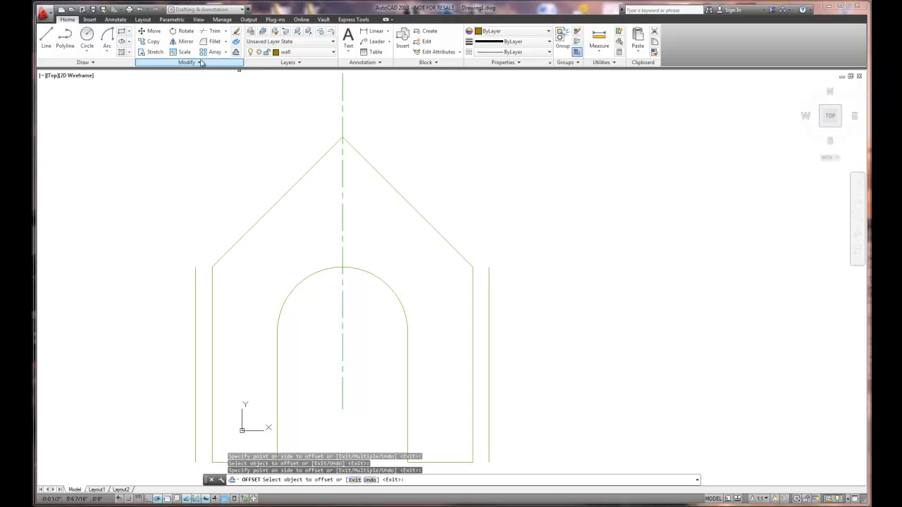
- Extend both roof lines down to the vertical offset lines outside the walls
click(226, 32)
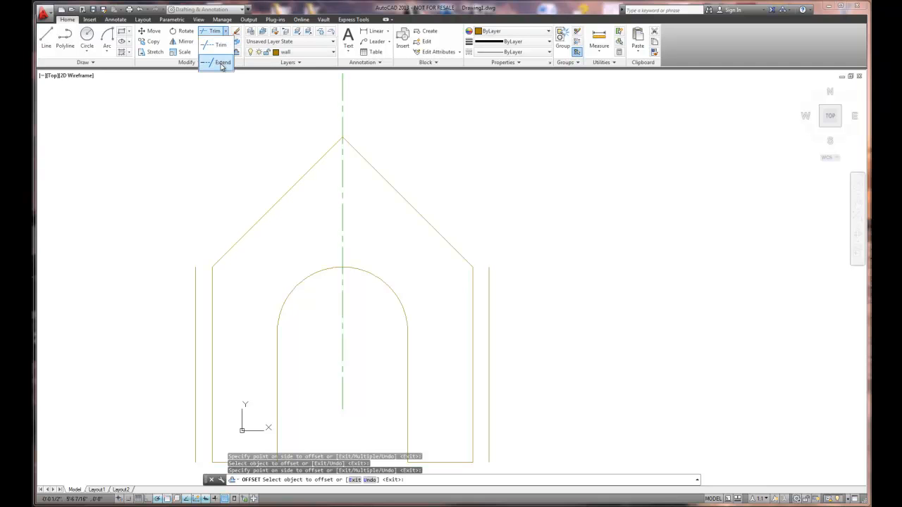
click(221, 64)
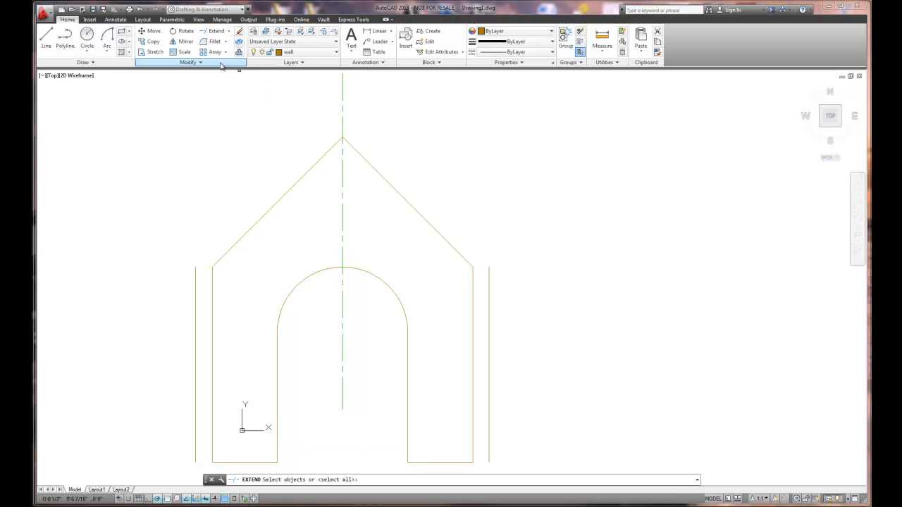
click(196, 315)
click(489, 300)
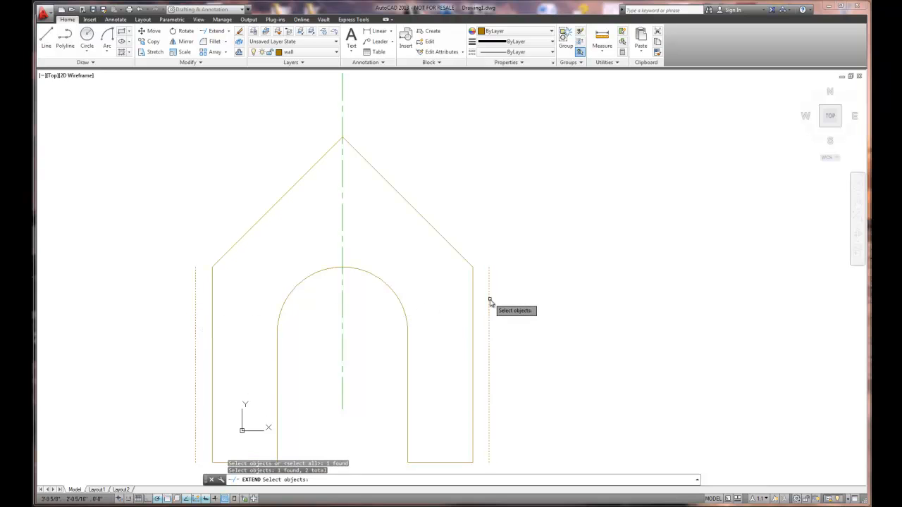
key(Return)
click(467, 264)
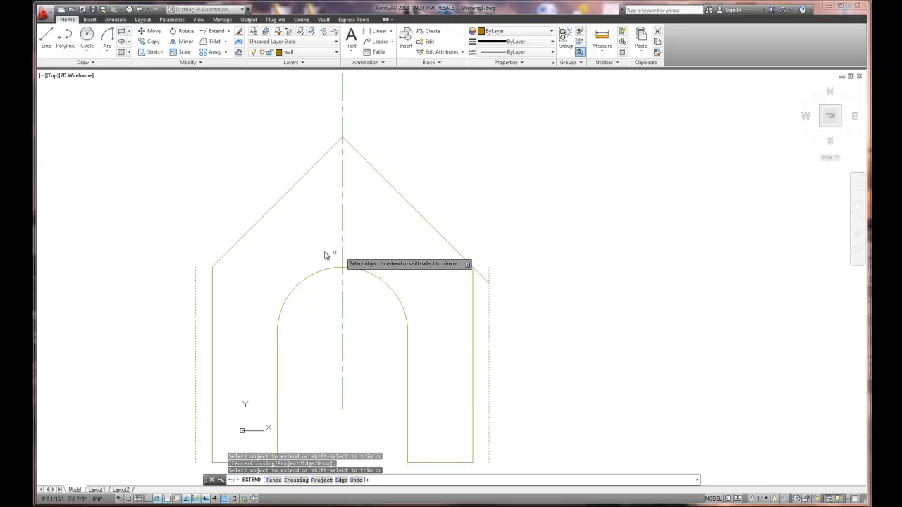
click(233, 246)
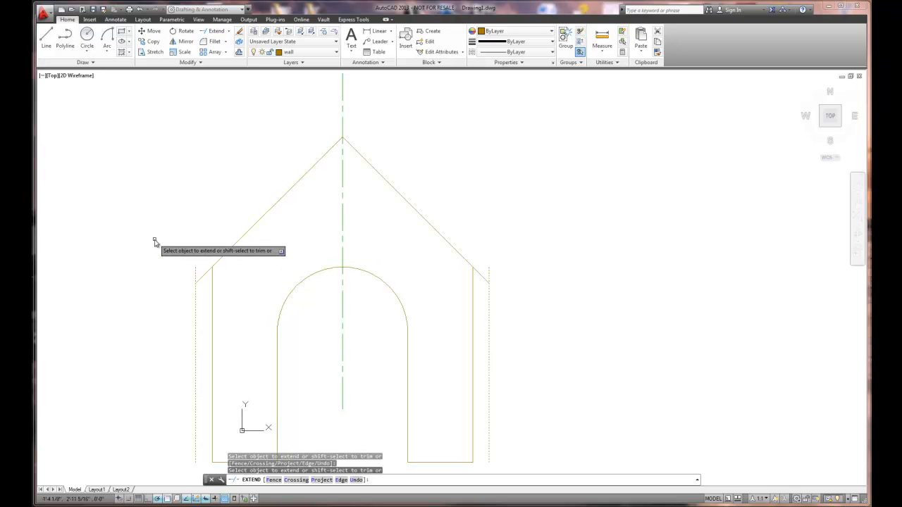
right_click(155, 241)
click(171, 246)
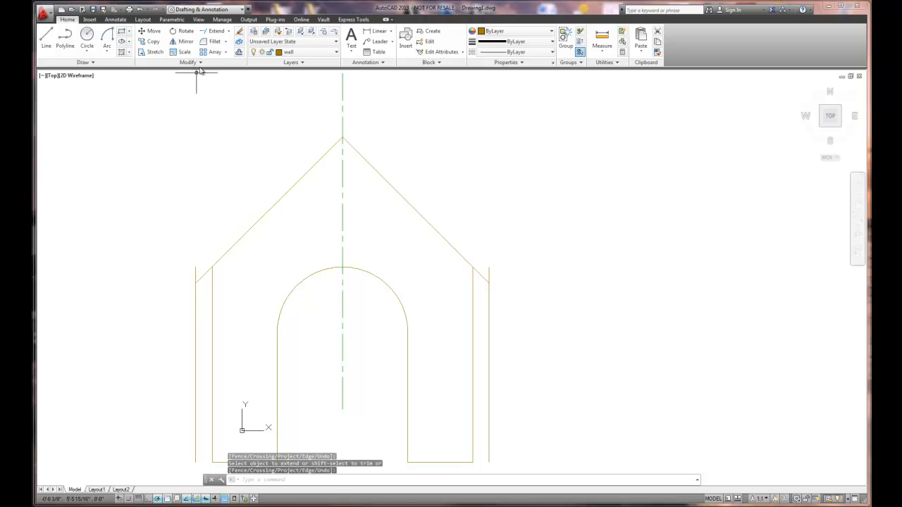
- Offset both sloping roof lines 3.5" toward the inside of the elevation
click(239, 52)
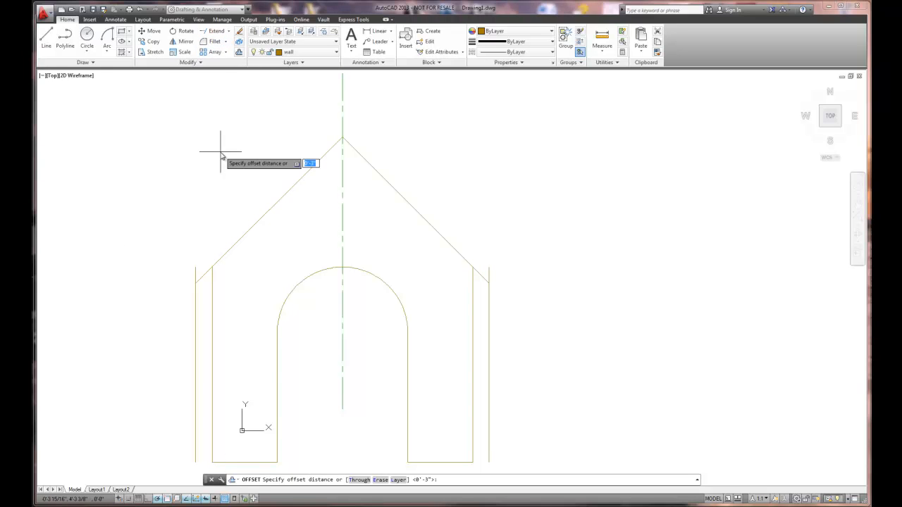
text(3.5)
key(Return)
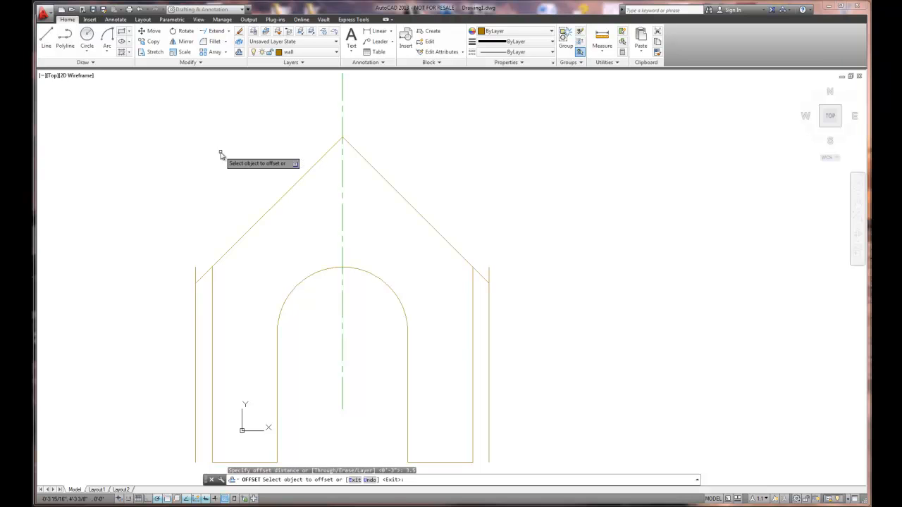
click(262, 217)
click(271, 230)
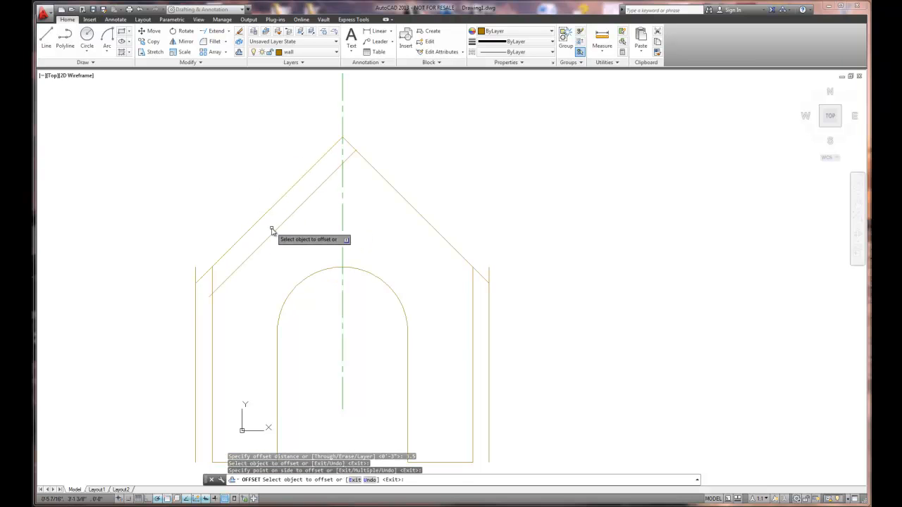
click(399, 195)
click(387, 207)
right_click(465, 203)
click(486, 202)
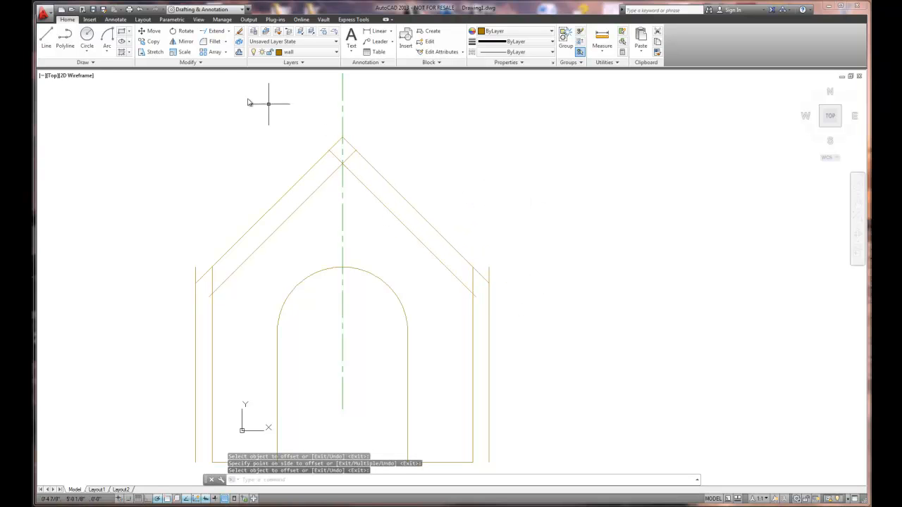
- Extend the lower ends of both inner roof lines to the vertical offset lines outside the walls
click(211, 31)
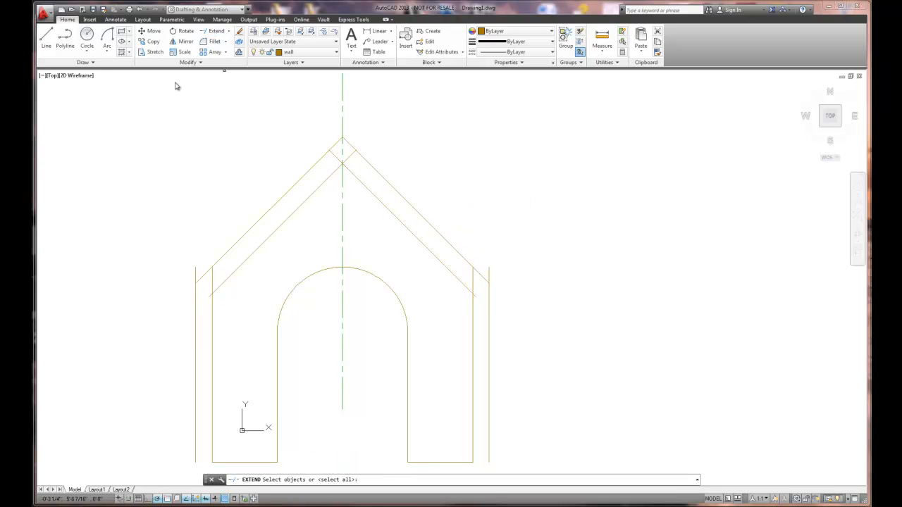
click(195, 324)
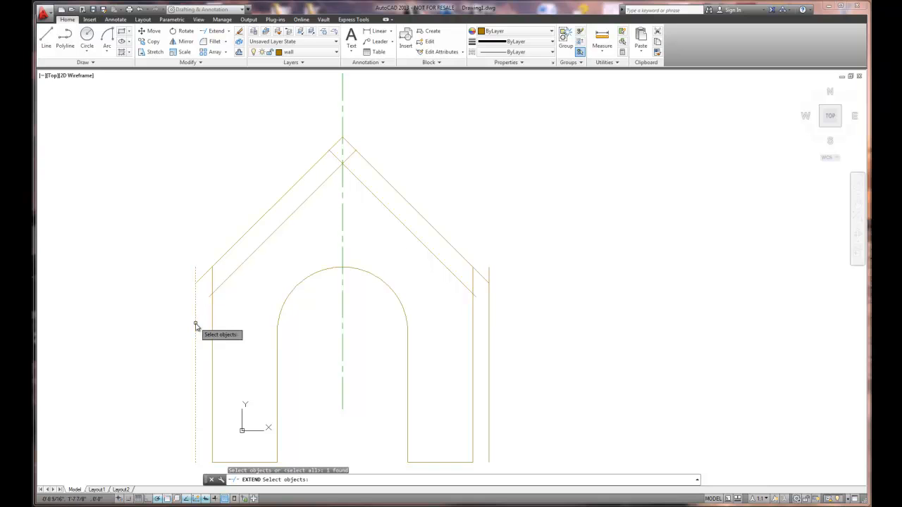
click(489, 319)
key(Return)
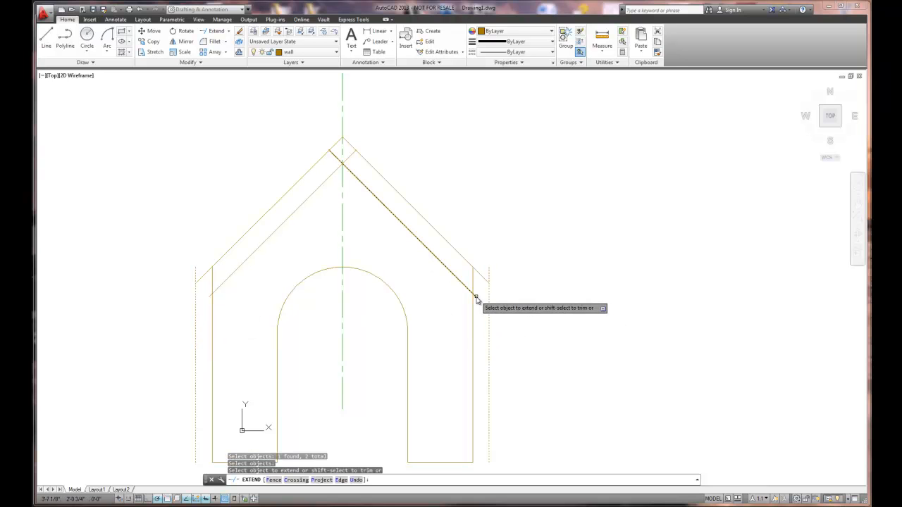
click(473, 297)
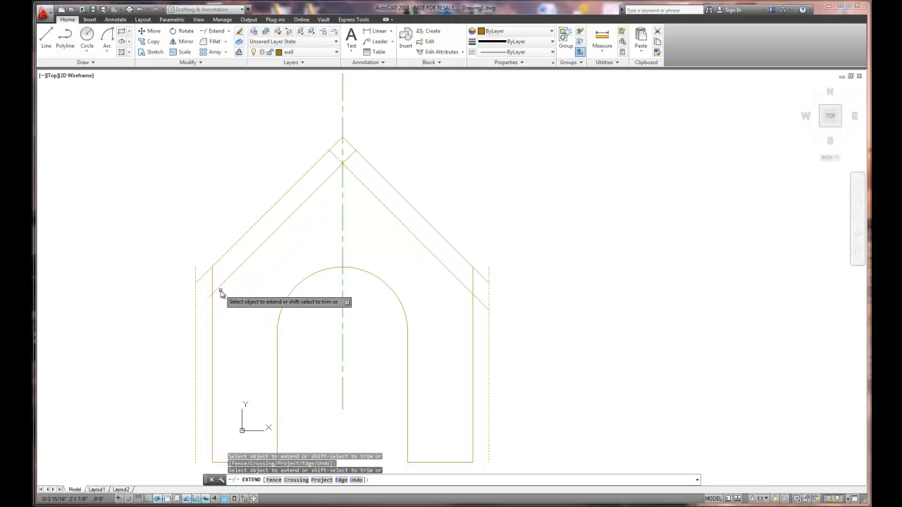
click(216, 291)
right_click(144, 300)
click(169, 308)
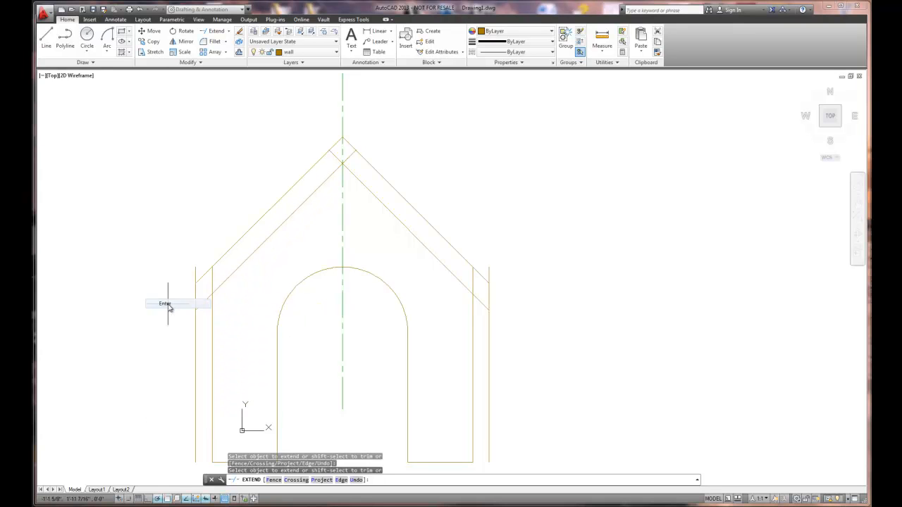
- Trim the eave lines to the roof thickness, the wall tops to the inner roof lines, and the crossing ends at the ridge
click(229, 36)
click(215, 45)
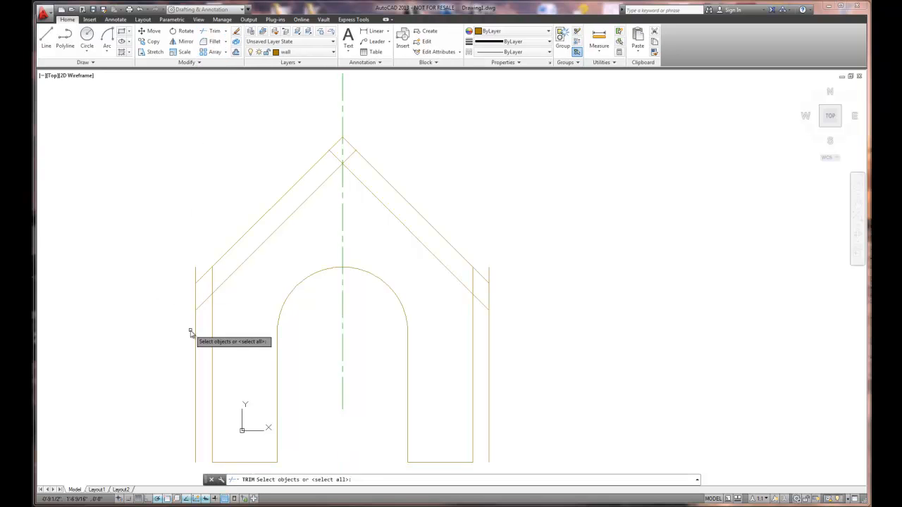
click(200, 307)
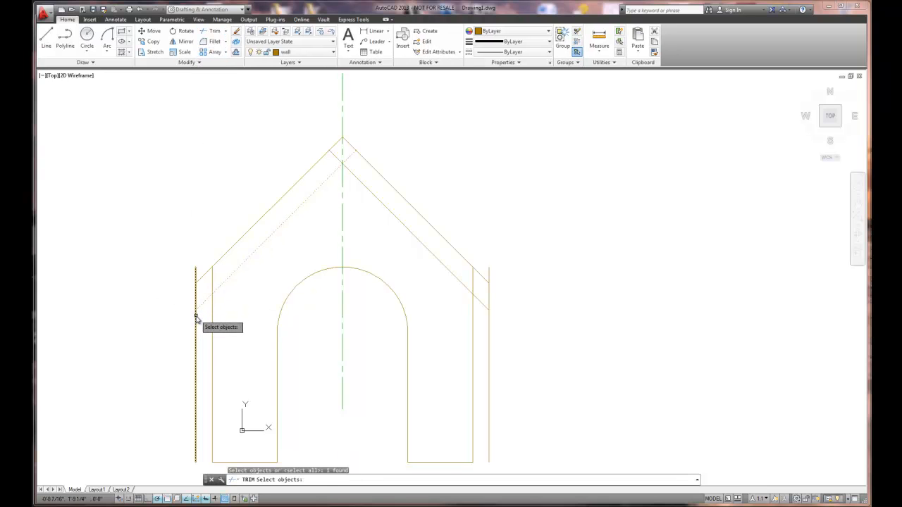
click(197, 316)
click(205, 275)
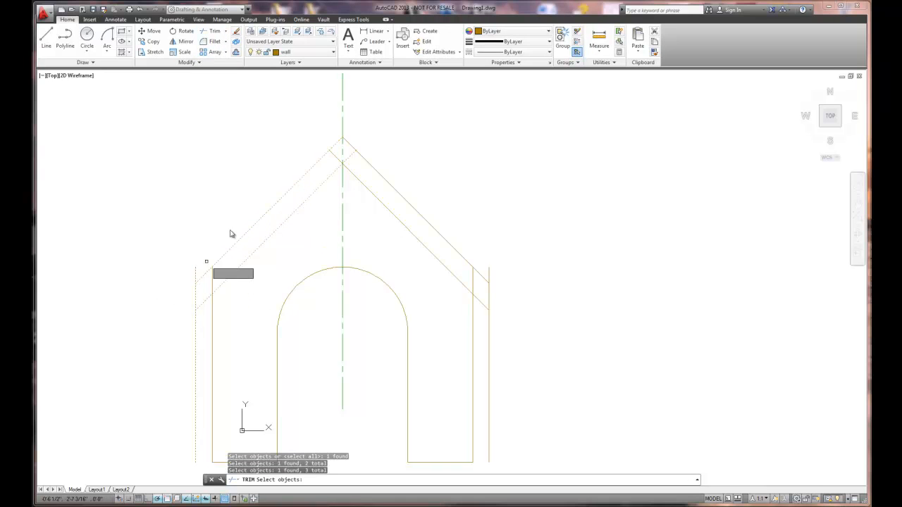
click(361, 152)
click(358, 179)
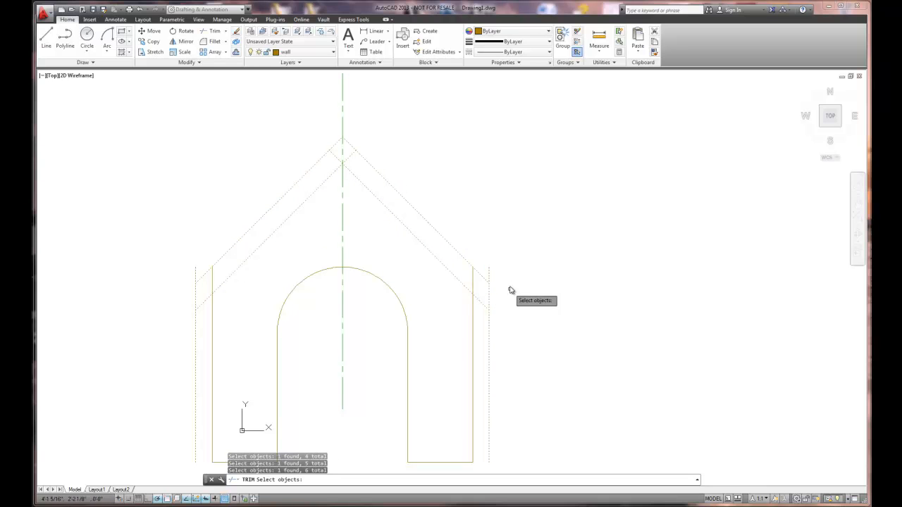
key(Return)
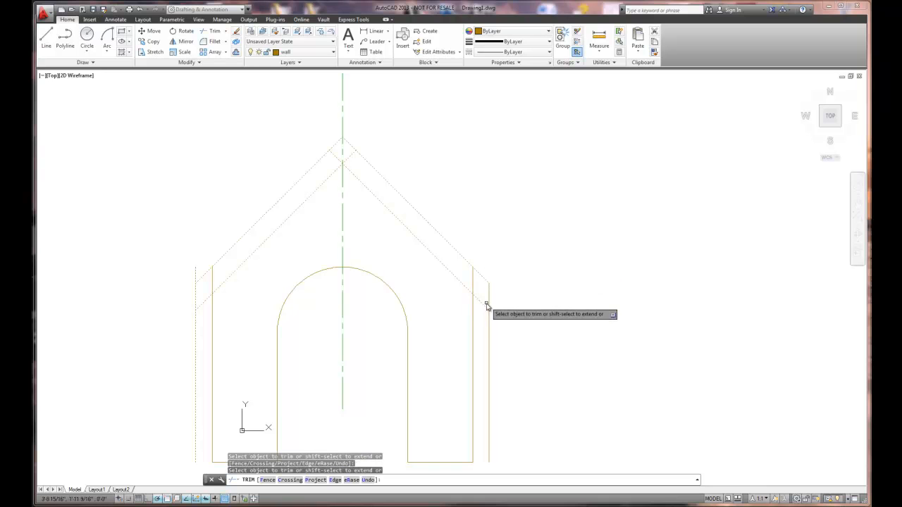
click(489, 323)
click(196, 328)
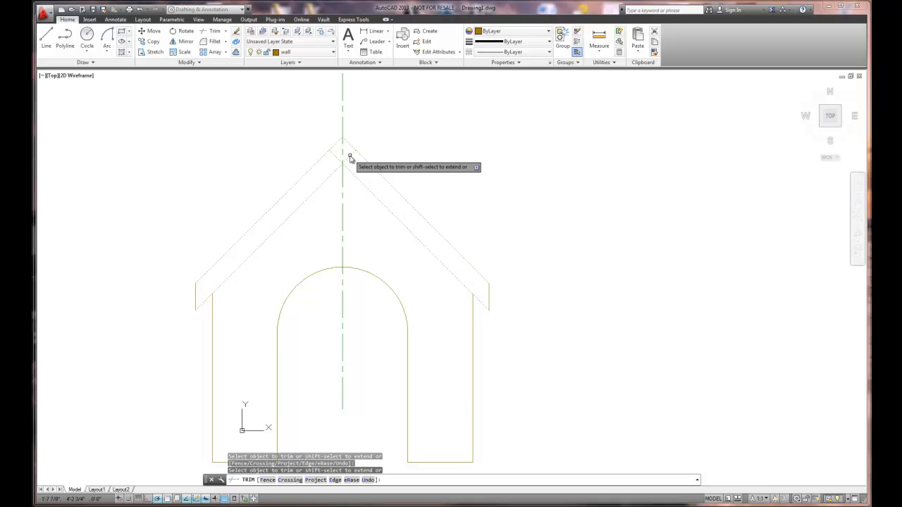
right_click(451, 154)
click(471, 160)
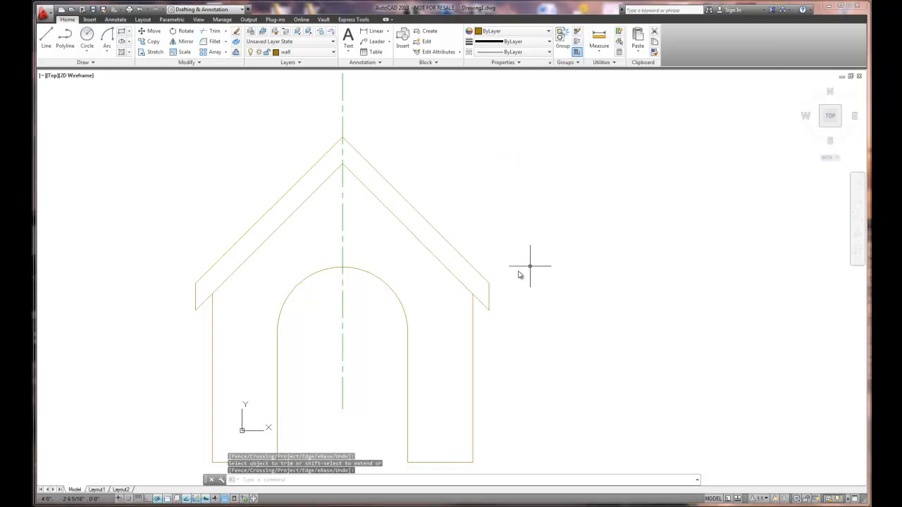
middle_drag(523, 319, 588, 275)
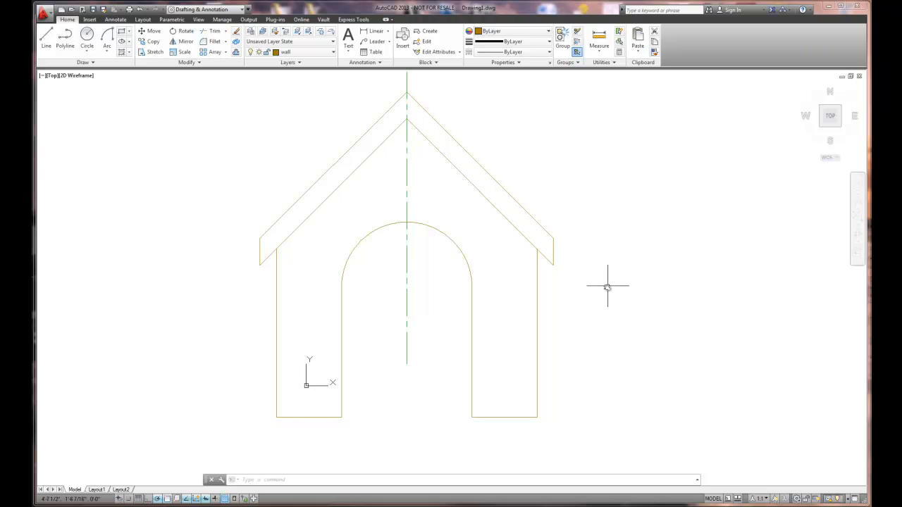
scroll(609, 264, down, 5)
mouse_move(624, 261)
middle_down()
mouse_move(594, 275)
mouse_move(517, 350)
middle_up()
scroll(522, 329, down, 2)
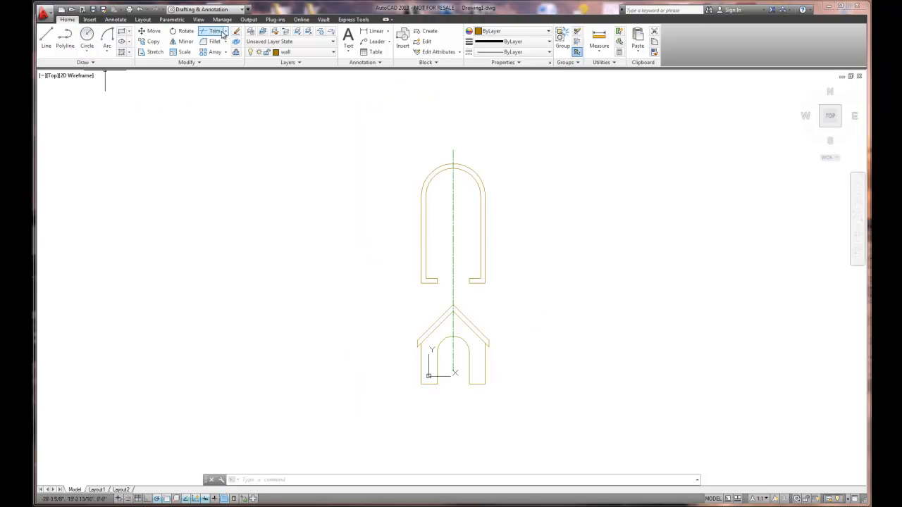
- Add a linear dimension below the front elevation between the outer bottom corners of its walls
click(372, 31)
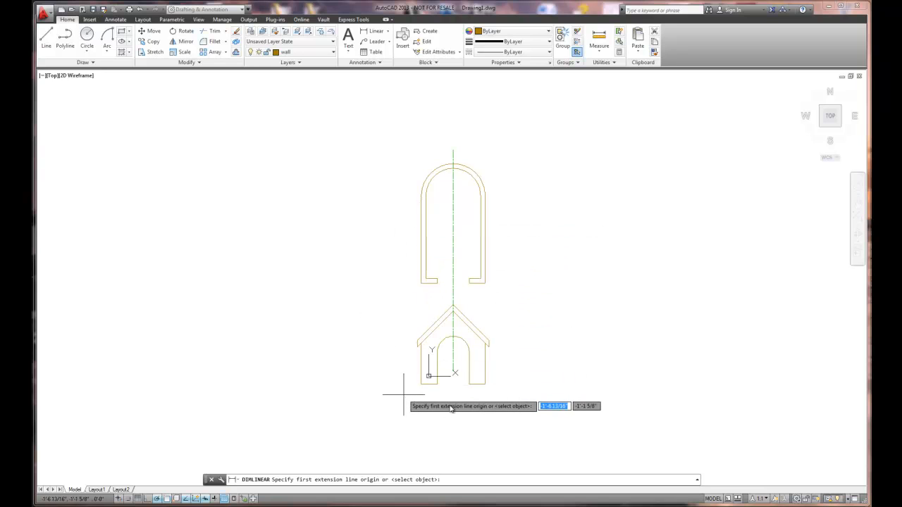
scroll(395, 312, up, 2)
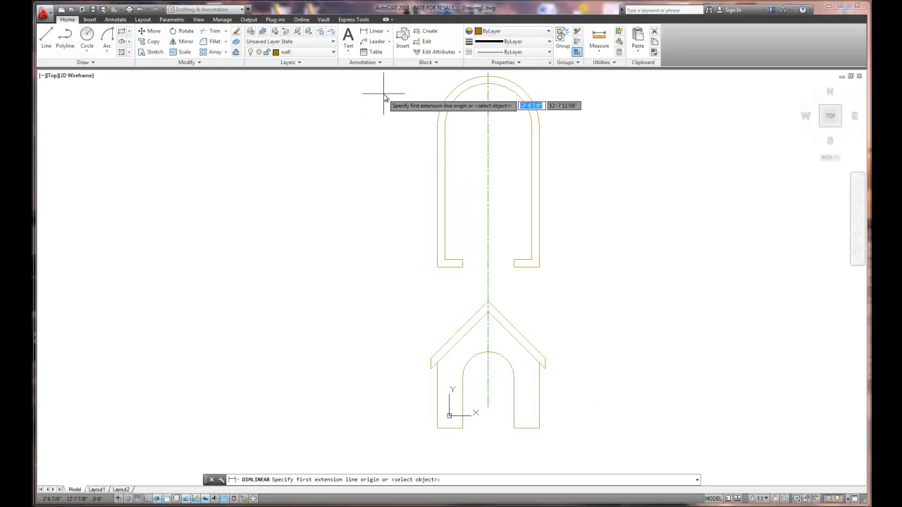
click(375, 32)
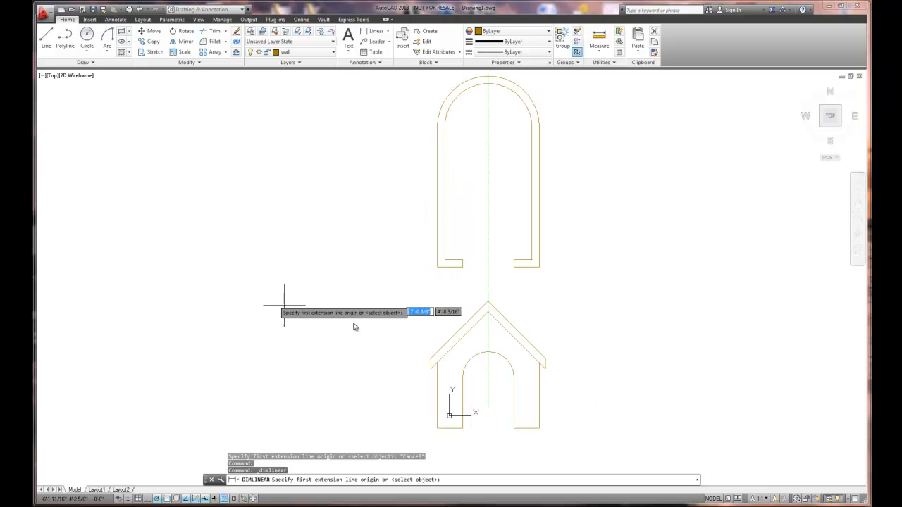
click(437, 428)
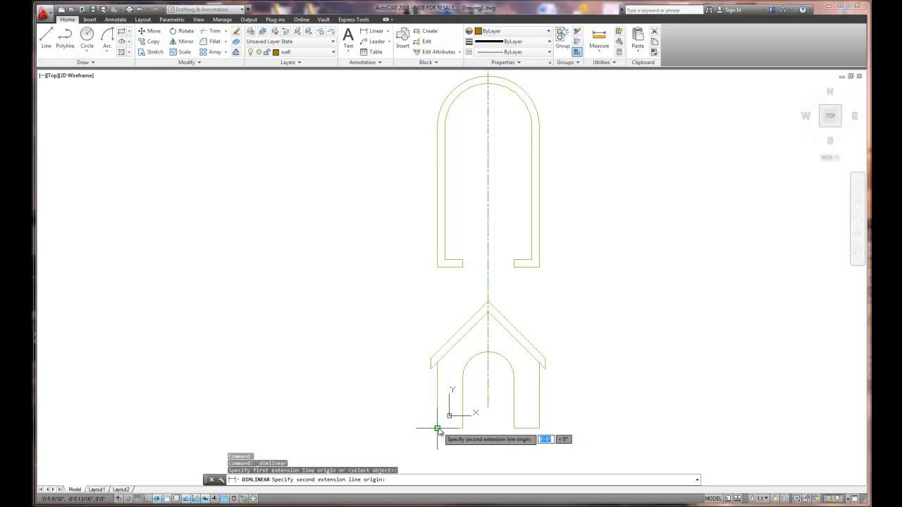
click(539, 428)
click(519, 452)
scroll(486, 451, up, 5)
scroll(497, 442, down, 5)
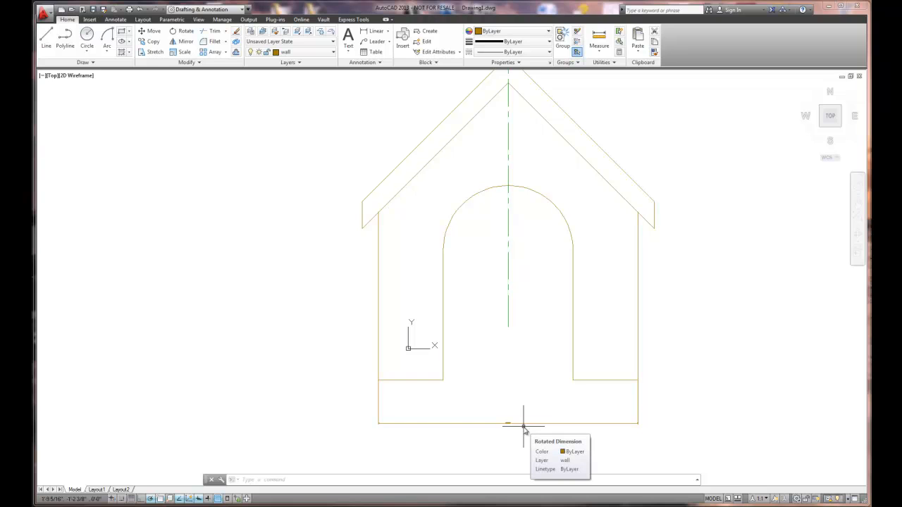
- Set DIMSCALE to 6 and erase the undersized width dimension below the front elevation
text(di)
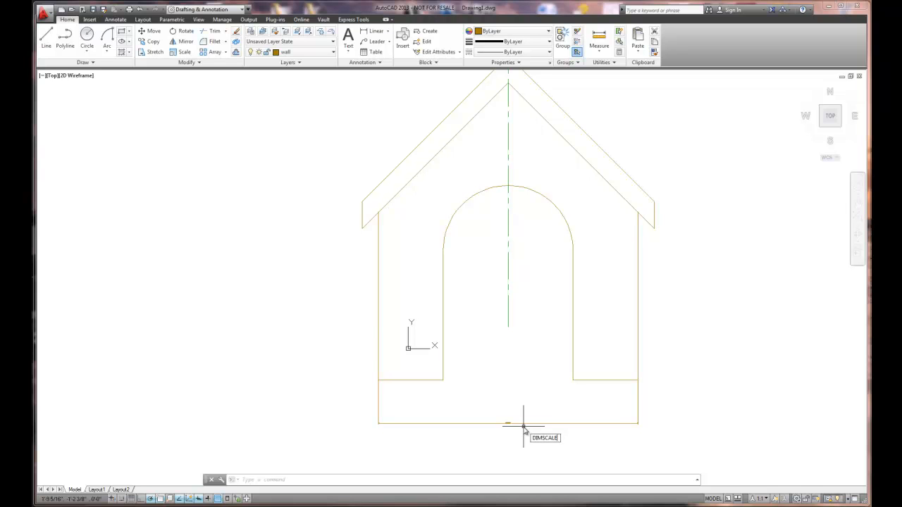
key(Return)
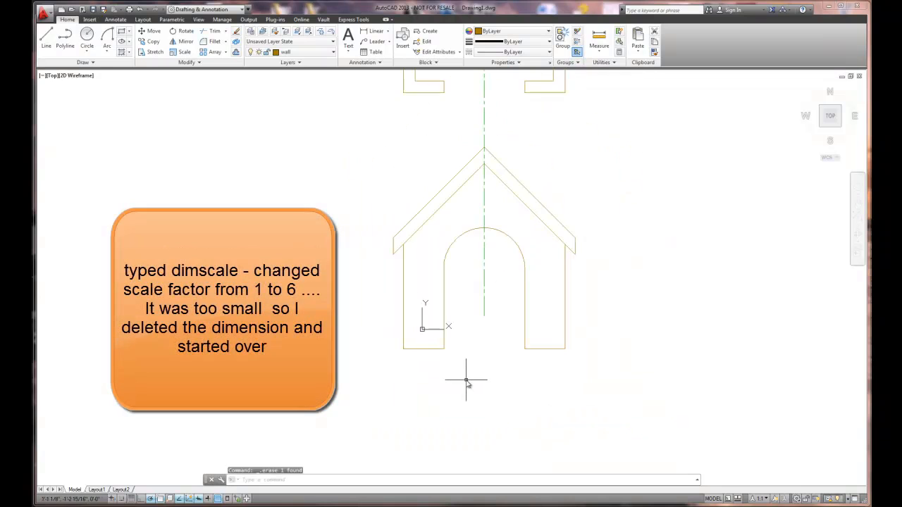
scroll(465, 382, down, 2)
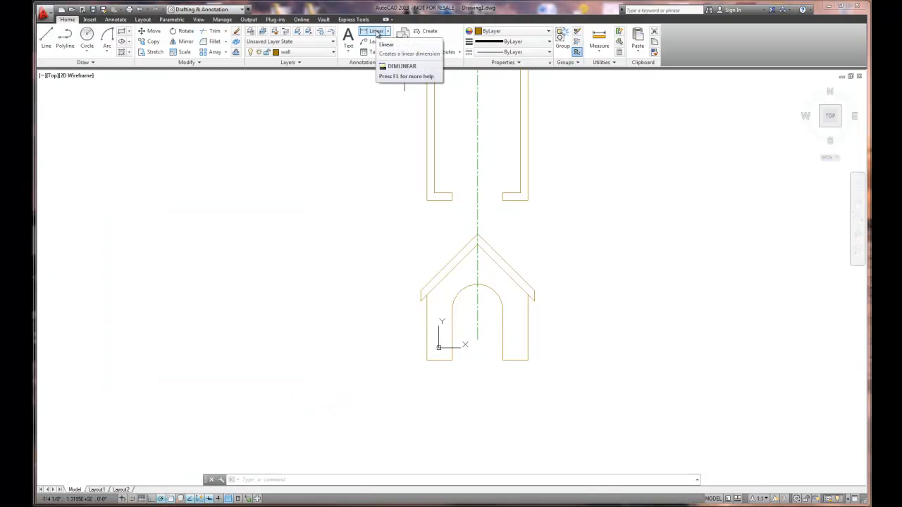
- Make the dimension layer current
click(375, 31)
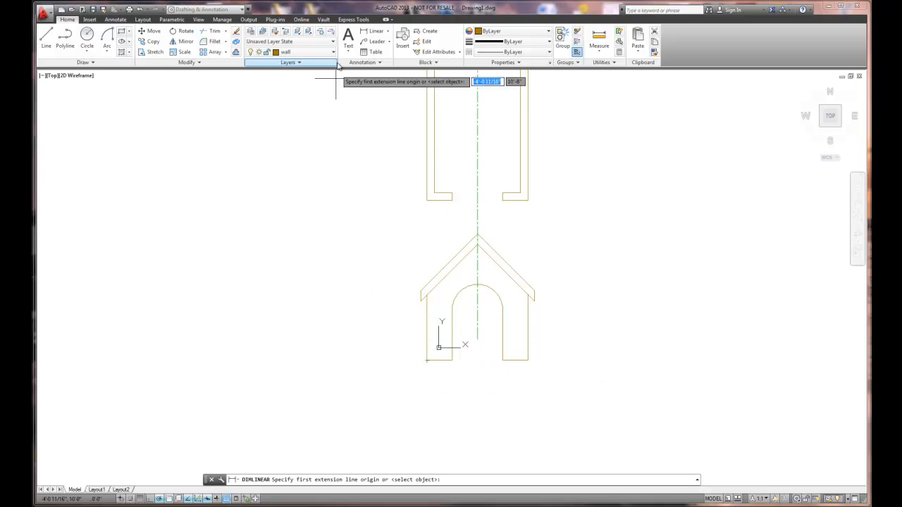
click(334, 53)
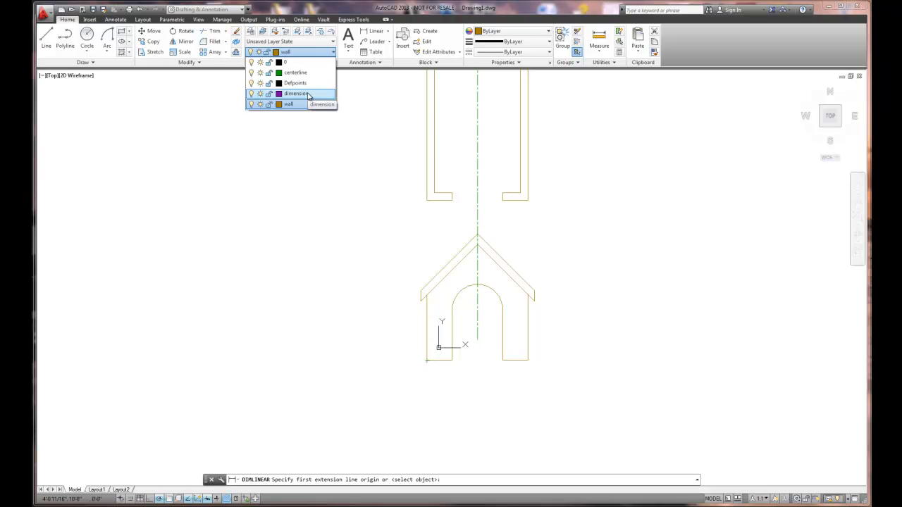
click(308, 94)
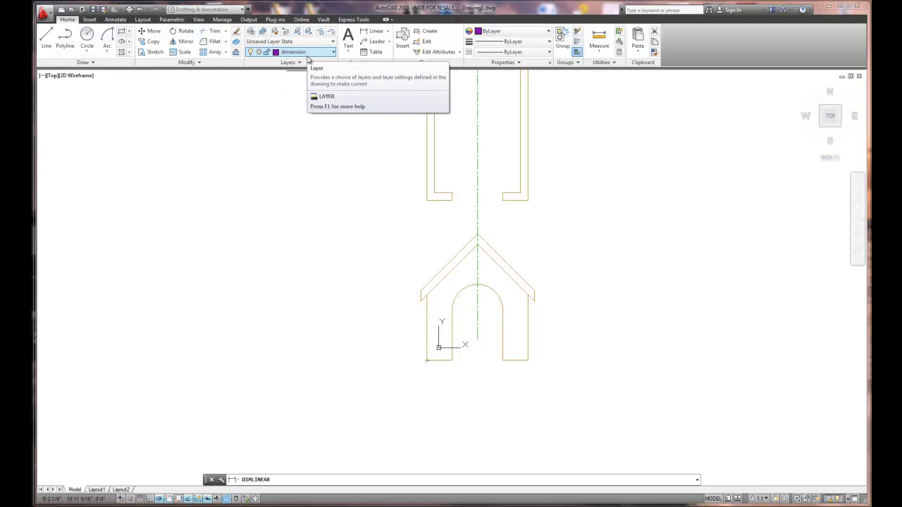
- Dimension the elevation's overall width between the outer bottom wall corners on the dimension layer, placing the dimension below the walls
click(371, 31)
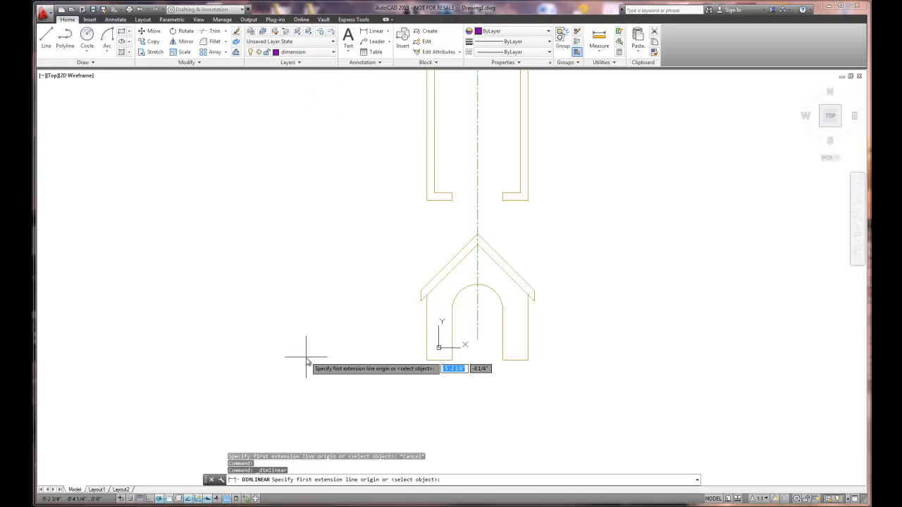
click(427, 361)
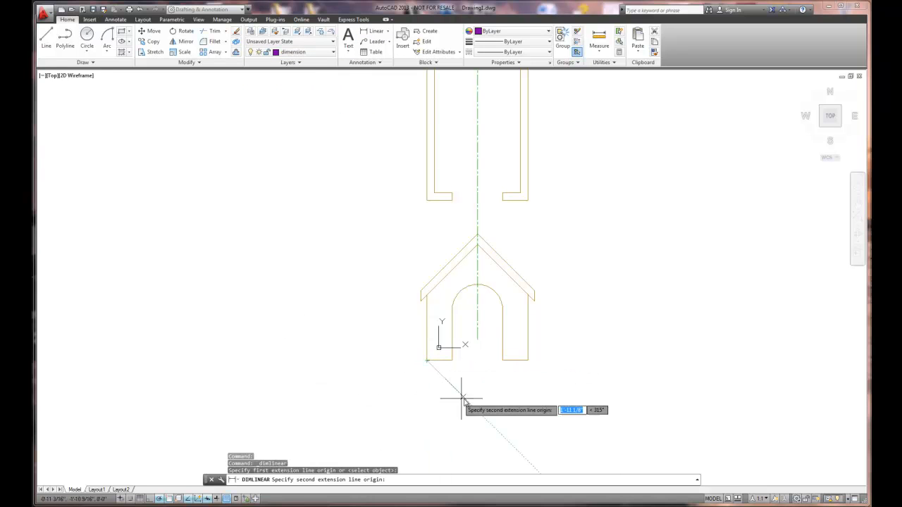
click(528, 362)
click(496, 380)
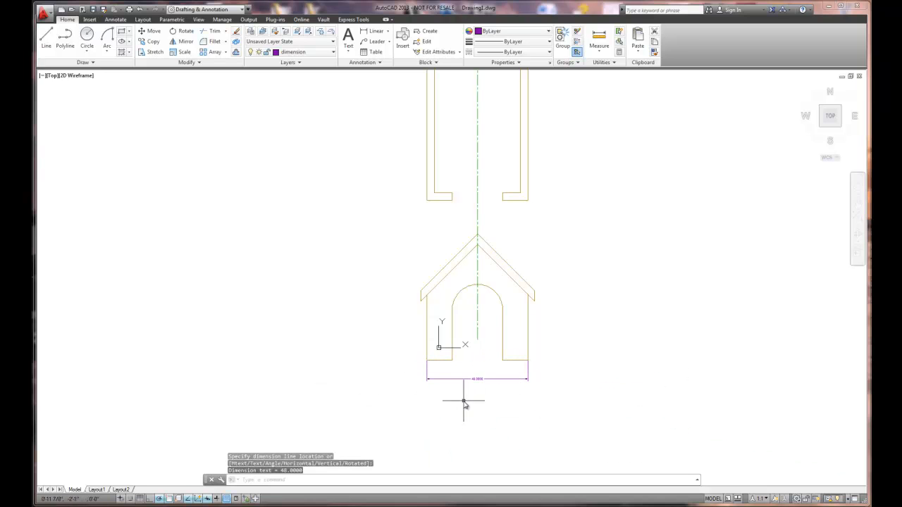
scroll(467, 395, up, 6)
scroll(468, 393, down, 5)
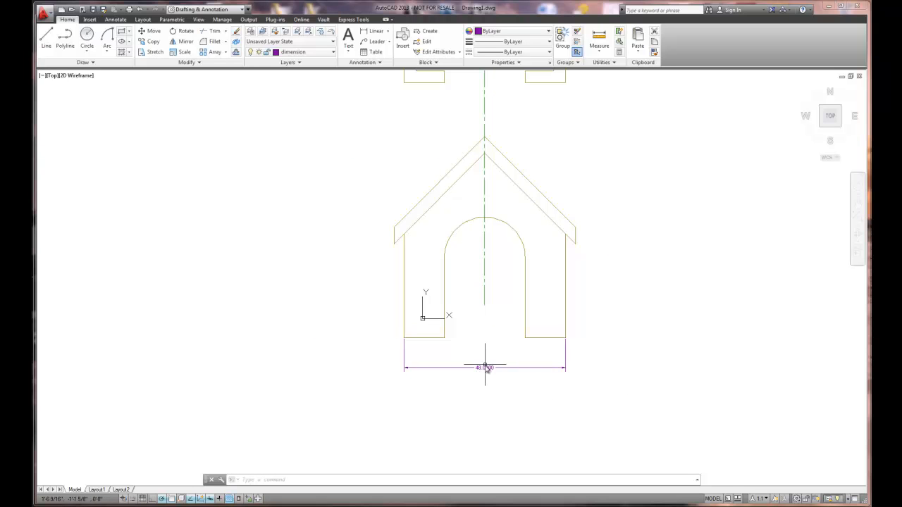
- Select the elevation's overall width dimension and check its quick properties
scroll(568, 363, down, 2)
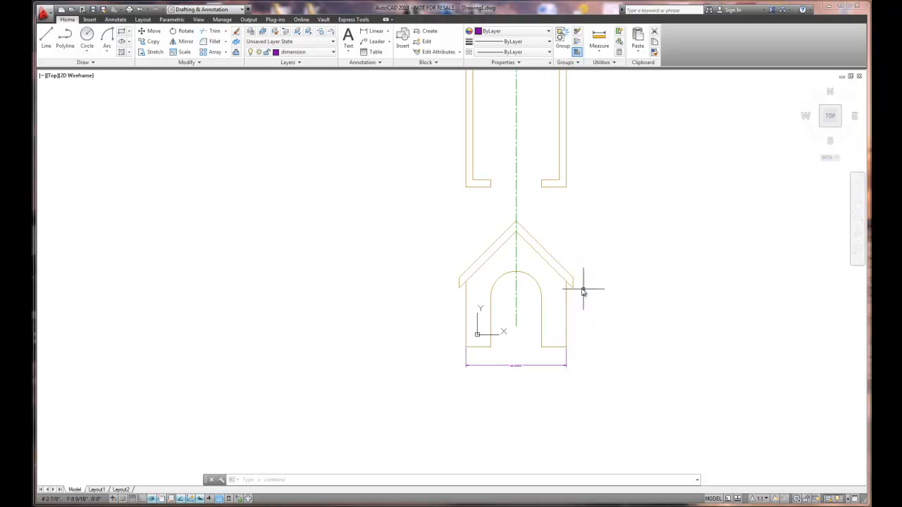
scroll(565, 284, up, 2)
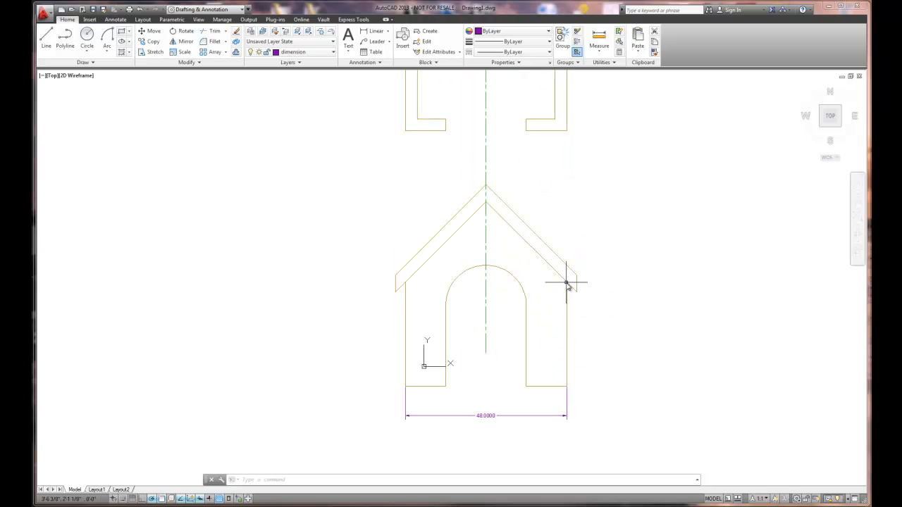
click(489, 416)
right_click(489, 415)
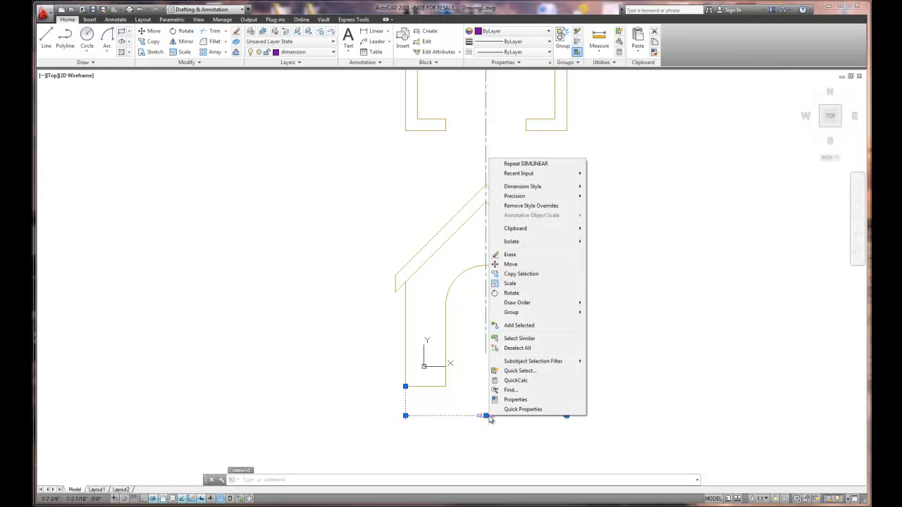
click(523, 409)
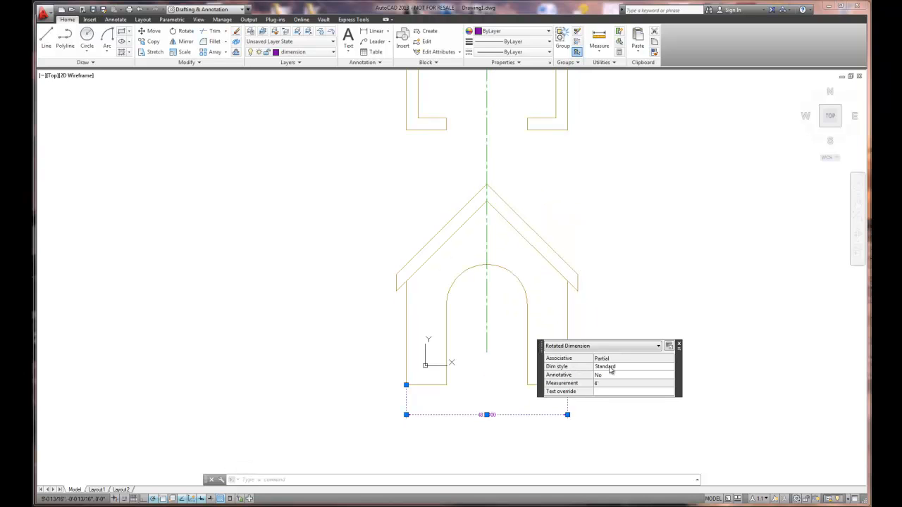
click(679, 345)
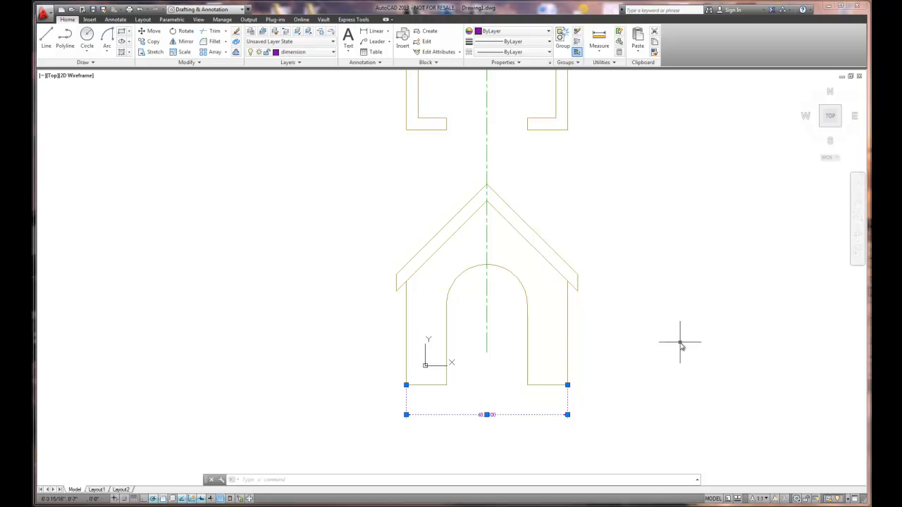
- Open the full properties of the selected width dimension and its overall dimension scale for editing
right_click(524, 419)
click(553, 401)
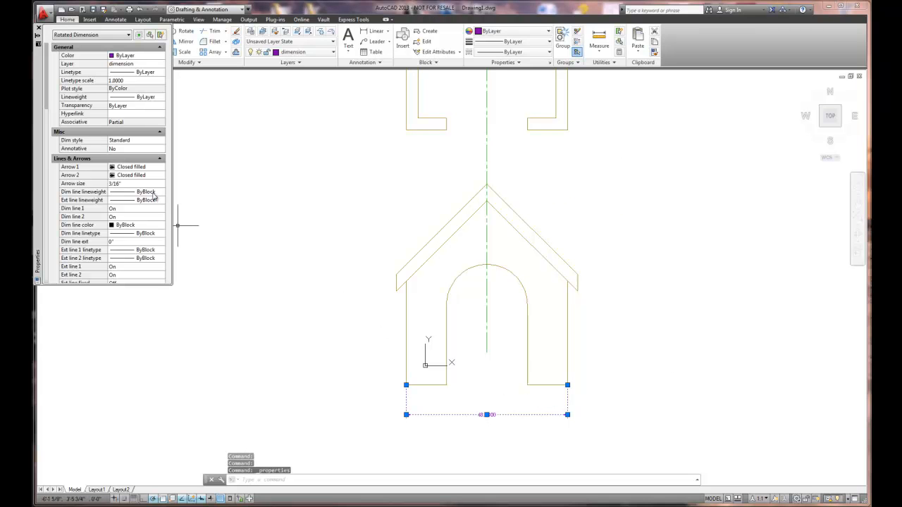
scroll(50, 105, down, 2)
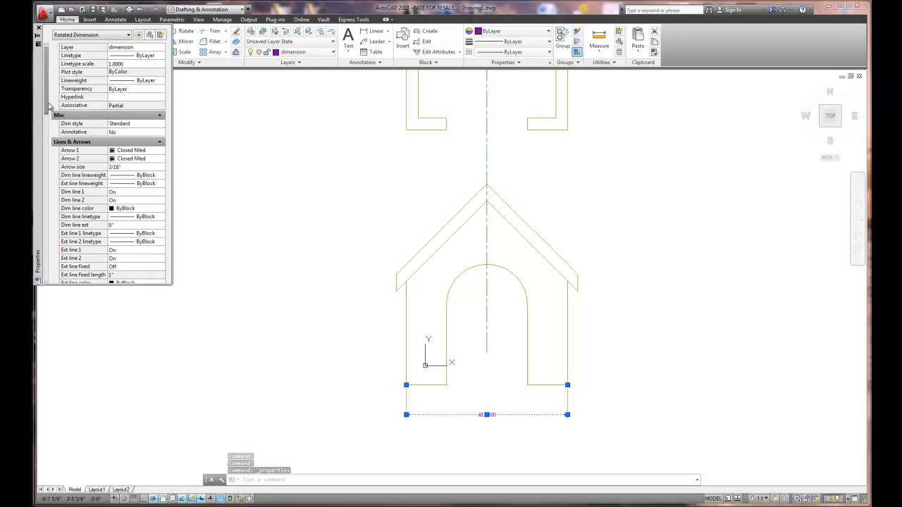
drag(49, 104, 37, 189)
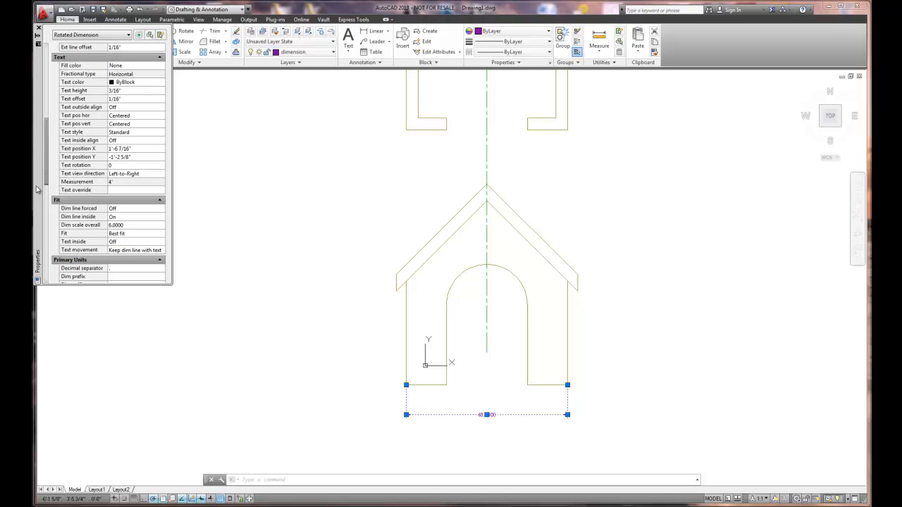
click(125, 225)
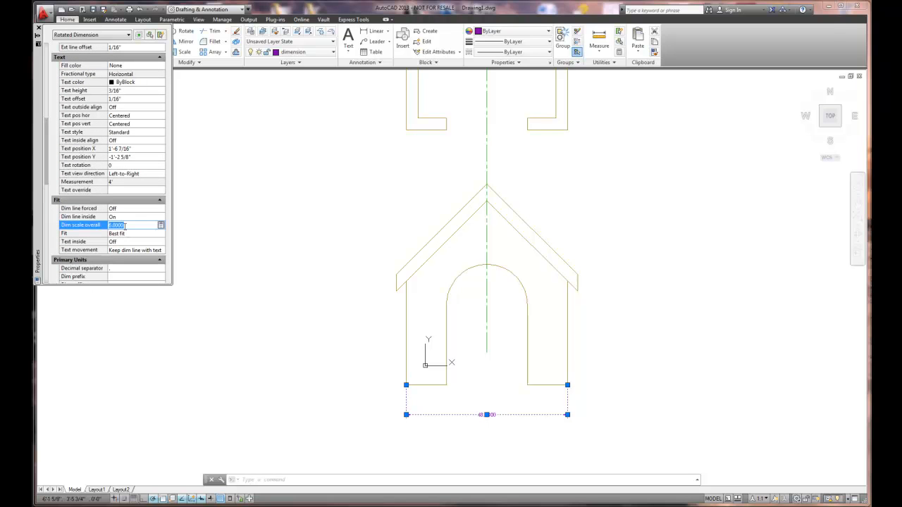
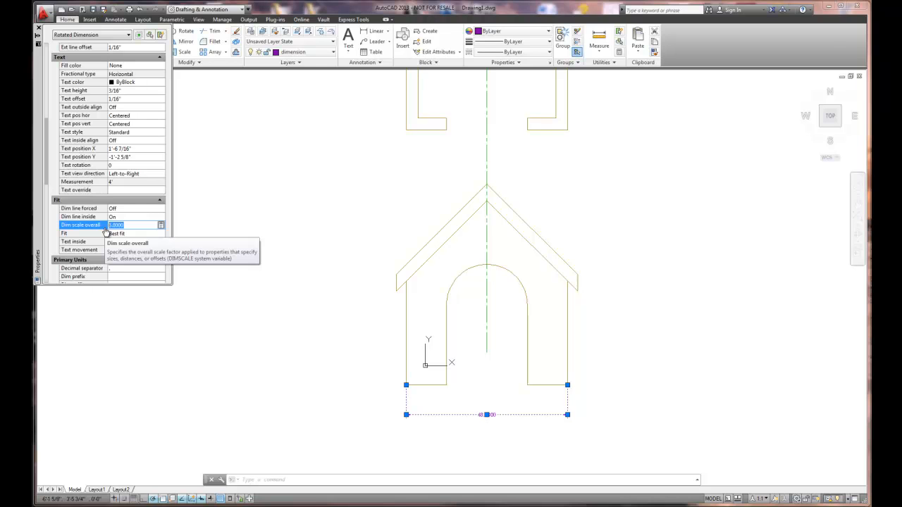
- Set the elevation width dimension's overall dimension scale to 12, then deselect it and close the full properties
click(105, 233)
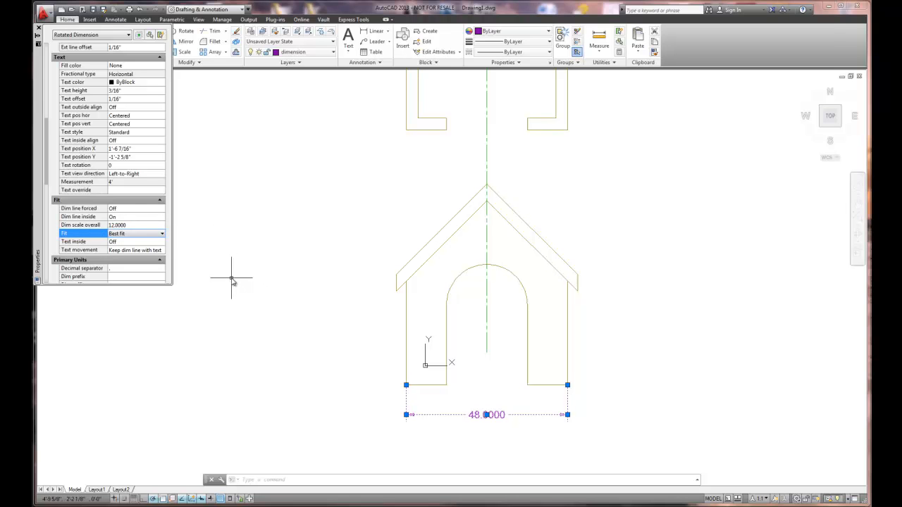
key(Escape)
scroll(540, 386, down, 3)
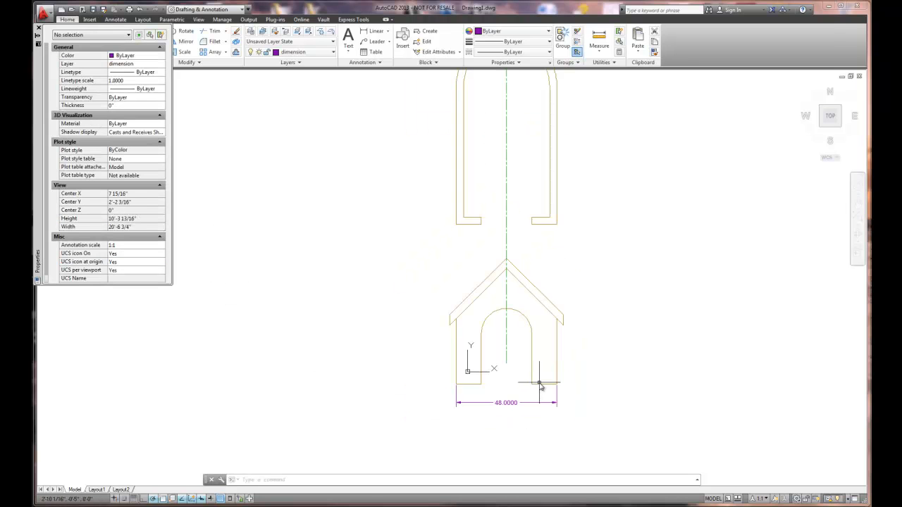
scroll(539, 386, up, 3)
scroll(541, 374, down, 2)
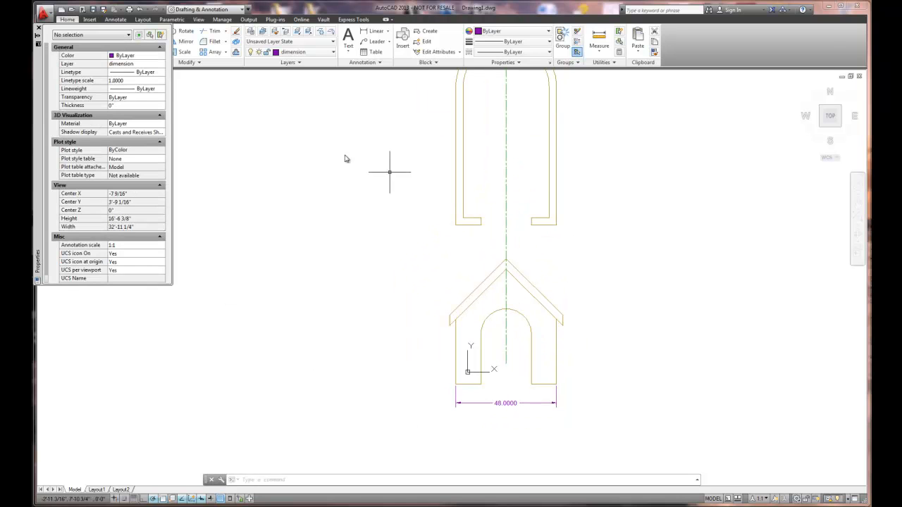
click(39, 27)
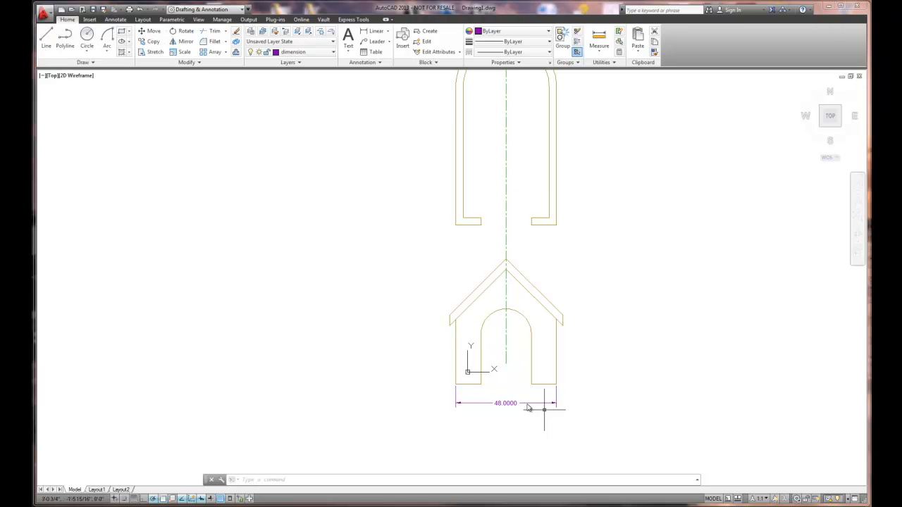
- Dimension the floor plan's straight wall length vertically from the outer bottom right corner to the arch centre, placing it right of the plan
middle_drag(631, 277, 604, 340)
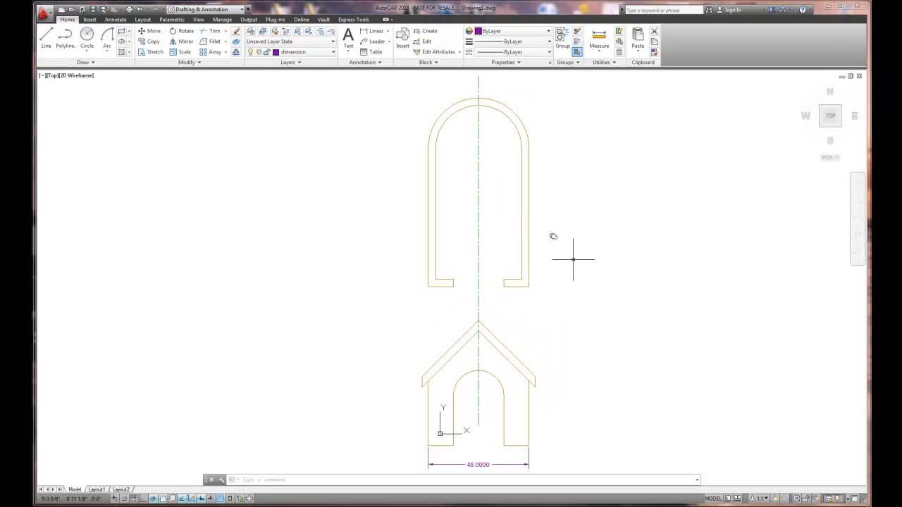
click(379, 32)
click(528, 286)
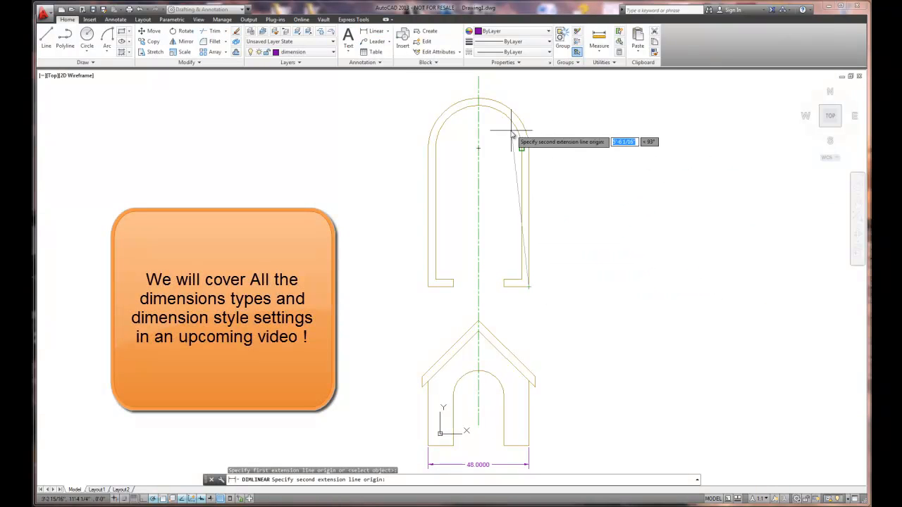
click(479, 146)
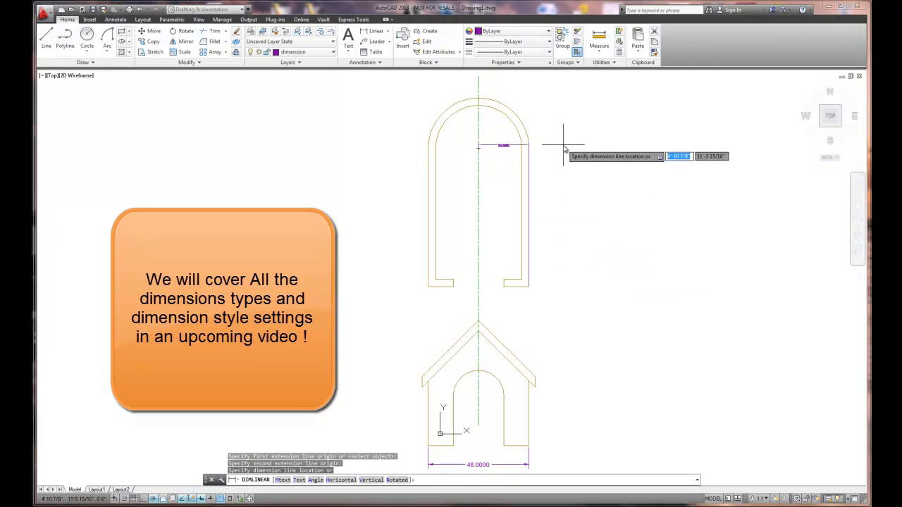
click(578, 193)
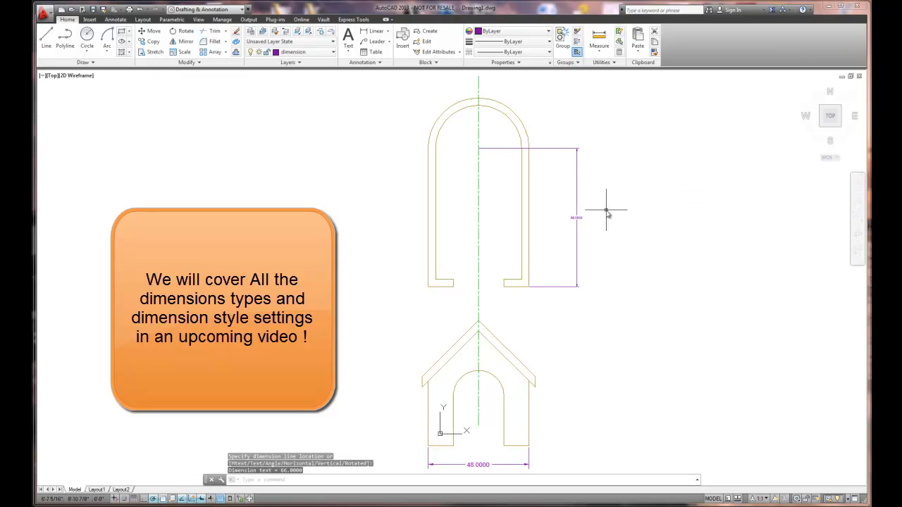
- Add a radius dimension to the floor plan's outer arc, placing its text outside the arch at the upper right
right_click(500, 163)
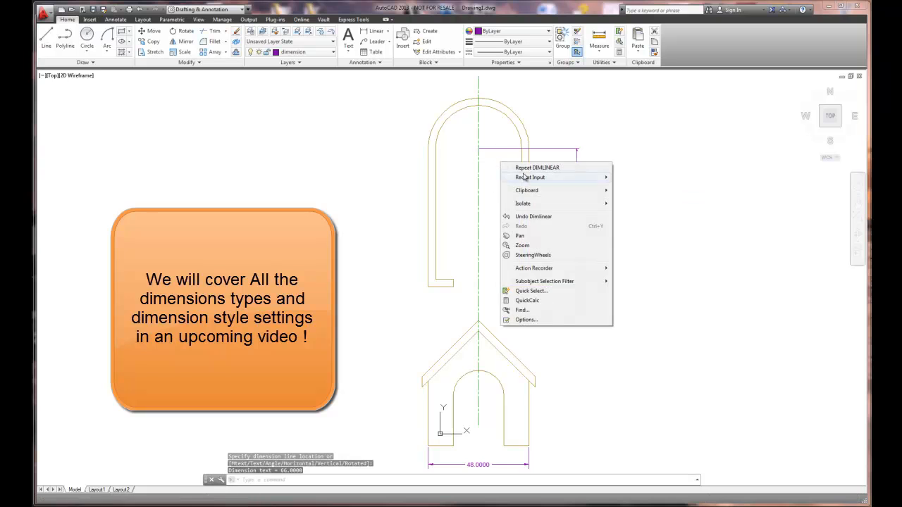
click(387, 32)
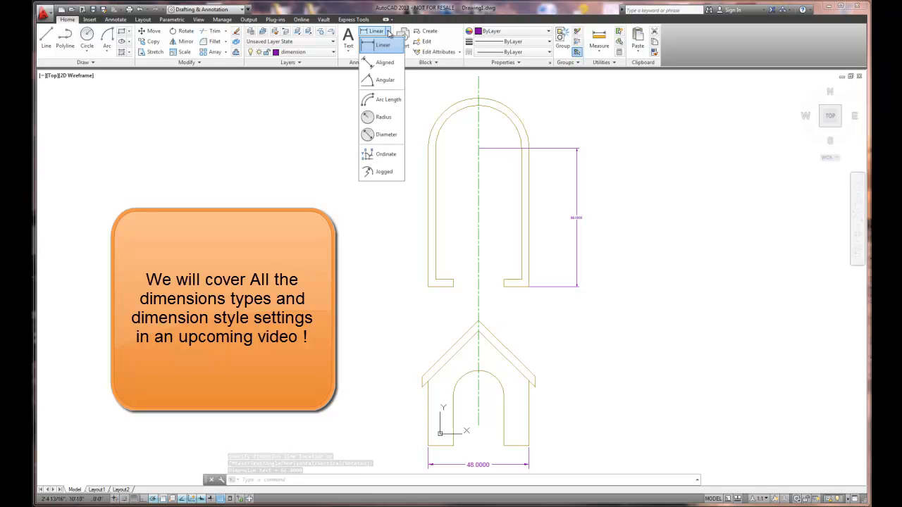
click(381, 118)
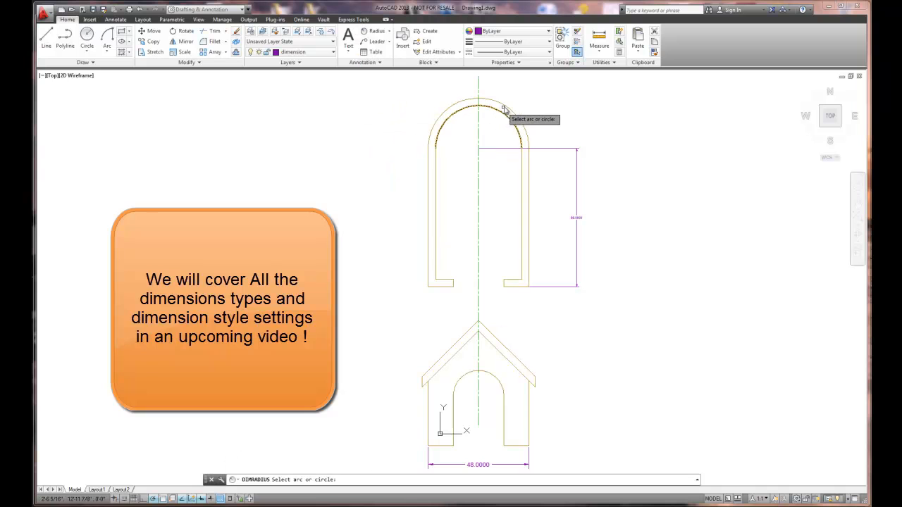
click(505, 110)
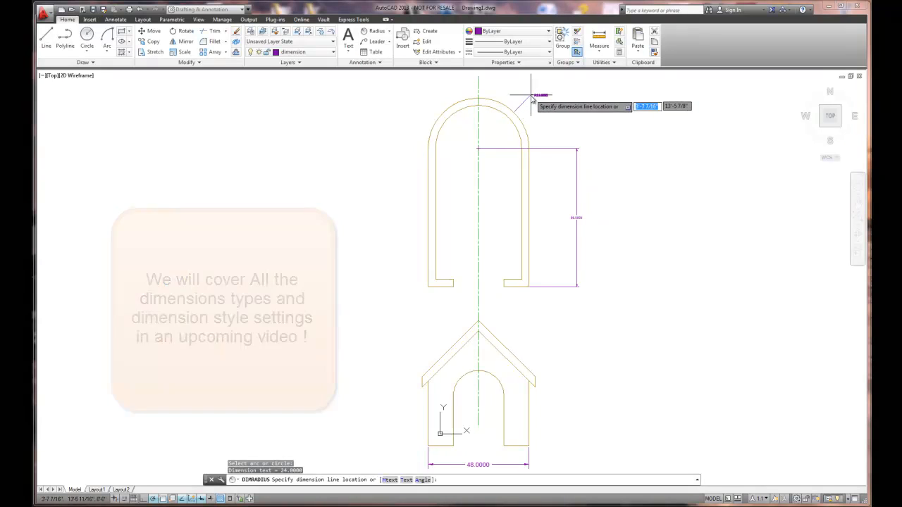
click(520, 107)
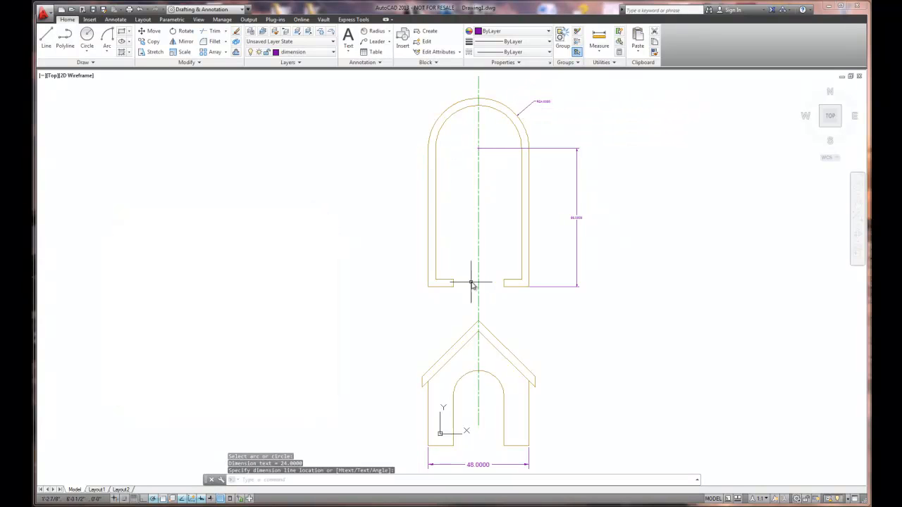
- Dimension the floor plan's door opening width between the outer corners of the two wall ends, placing the linear dimension just below
right_click(456, 267)
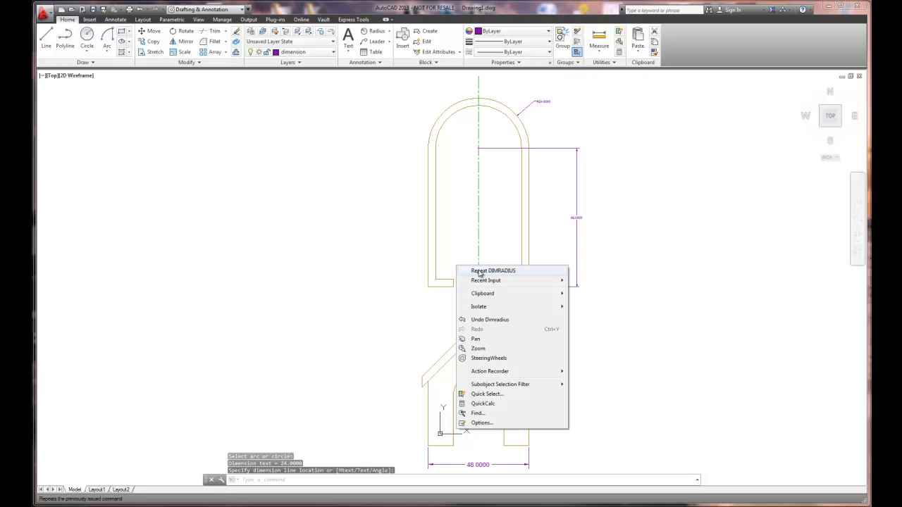
click(377, 32)
click(389, 32)
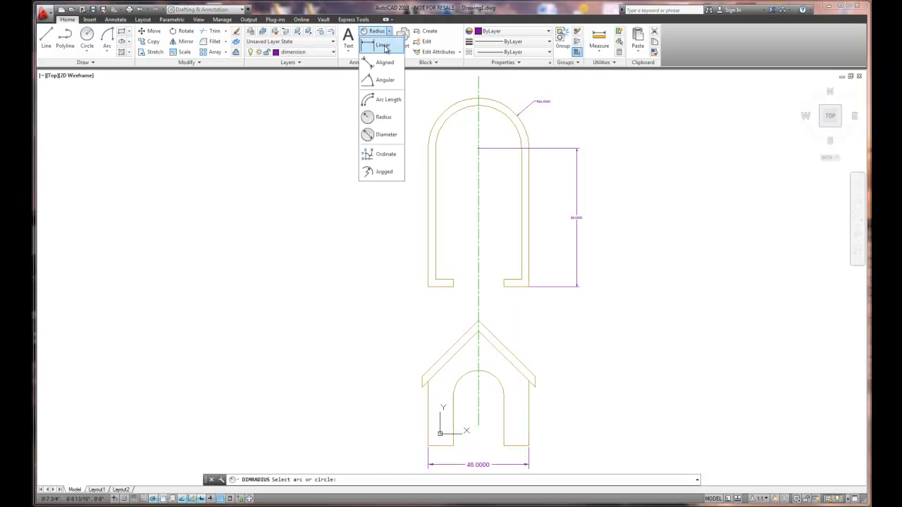
click(373, 51)
click(453, 288)
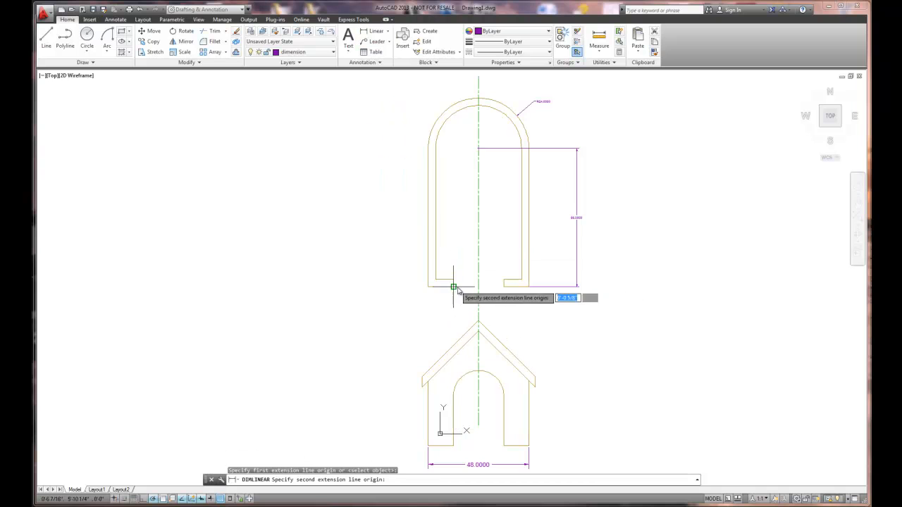
click(502, 286)
click(503, 303)
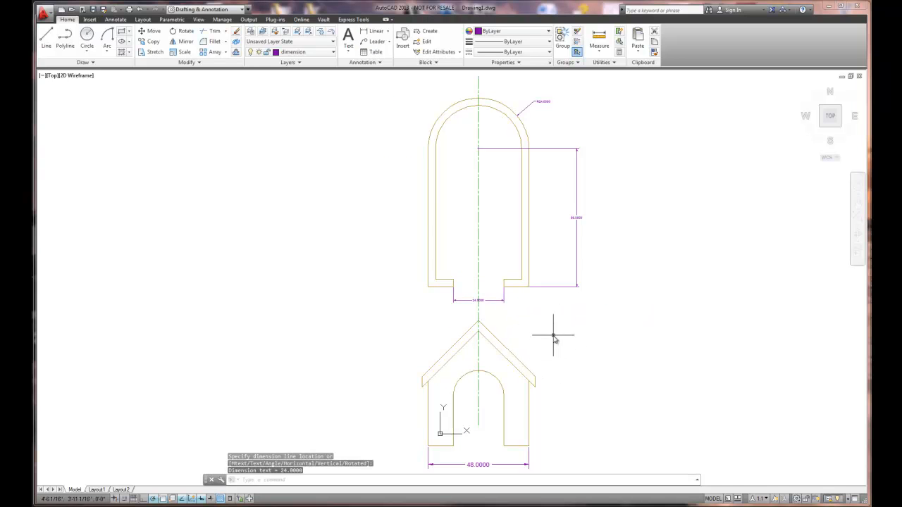
- Dimension the elevation's overall height from the roof peak to the outer bottom right wall corner, placing it right of the house
right_click(553, 337)
click(574, 285)
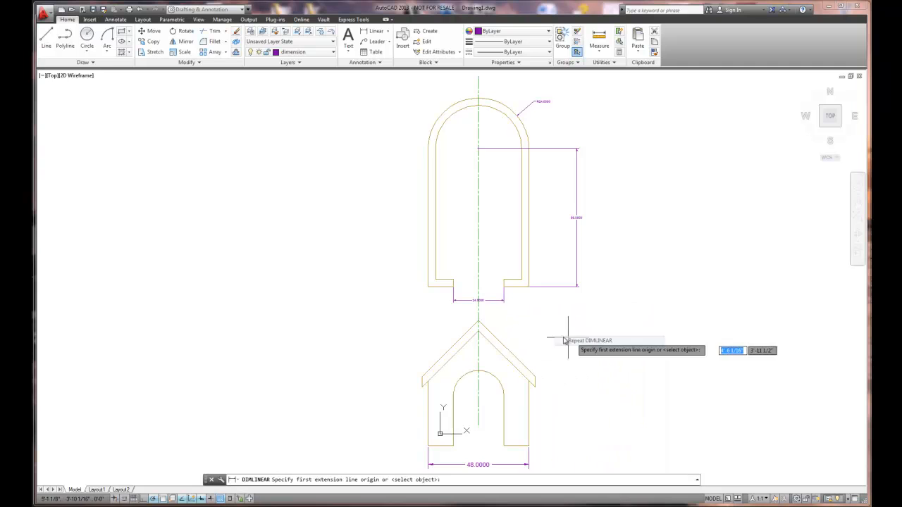
click(479, 321)
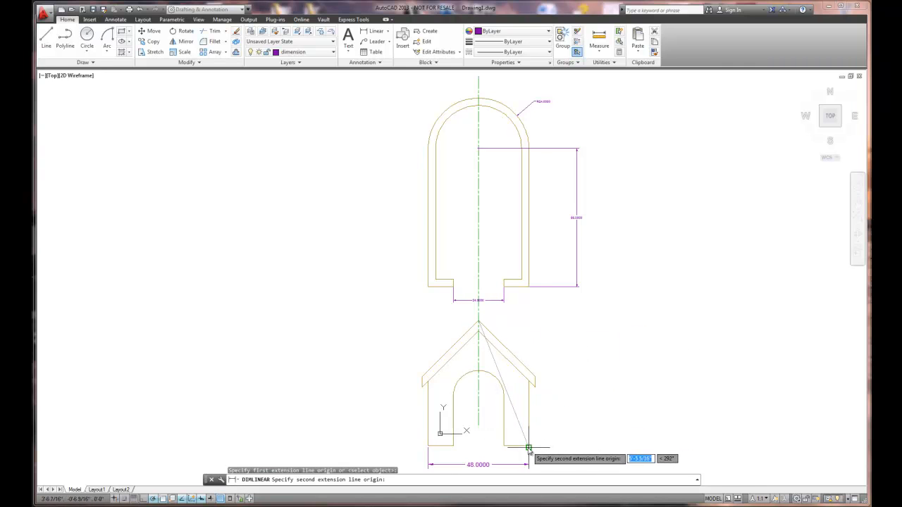
click(528, 447)
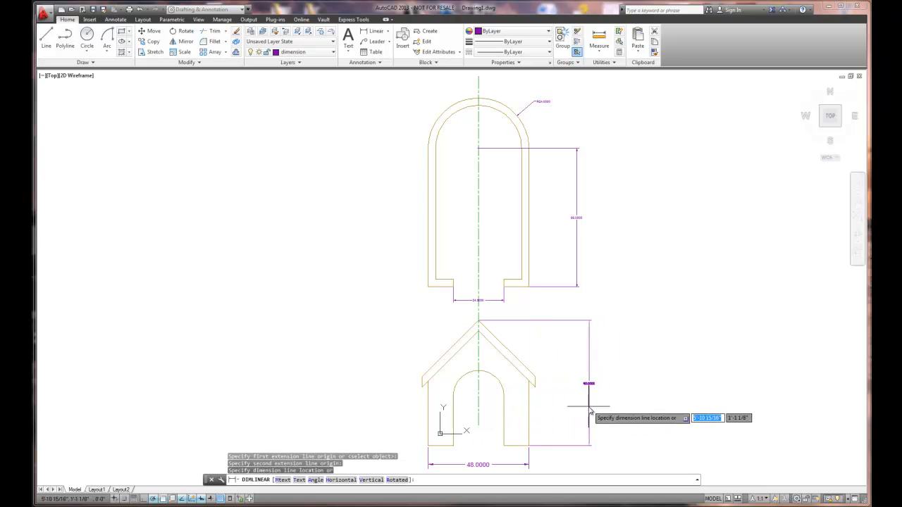
click(588, 407)
- Add an angular dimension between the right roof slope's outer line and the right outer wall, placing its arc outside below the eave
click(388, 31)
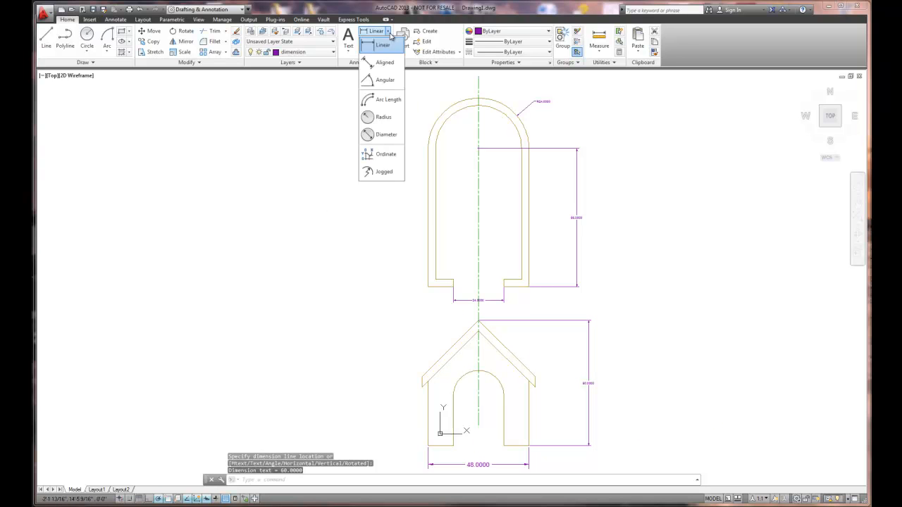
click(380, 79)
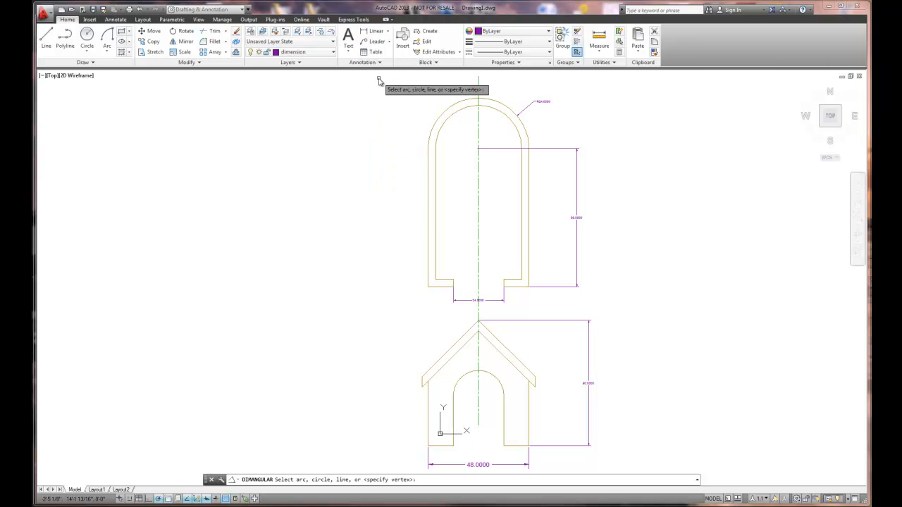
click(519, 360)
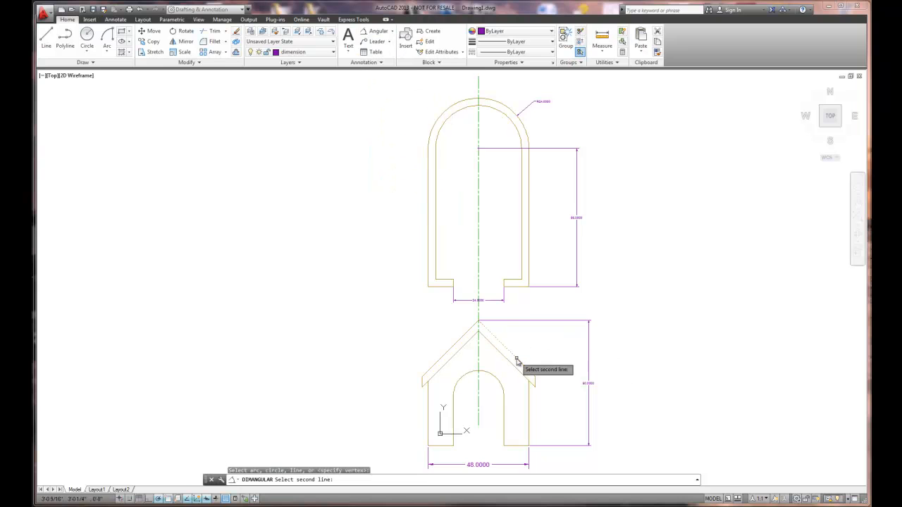
click(528, 400)
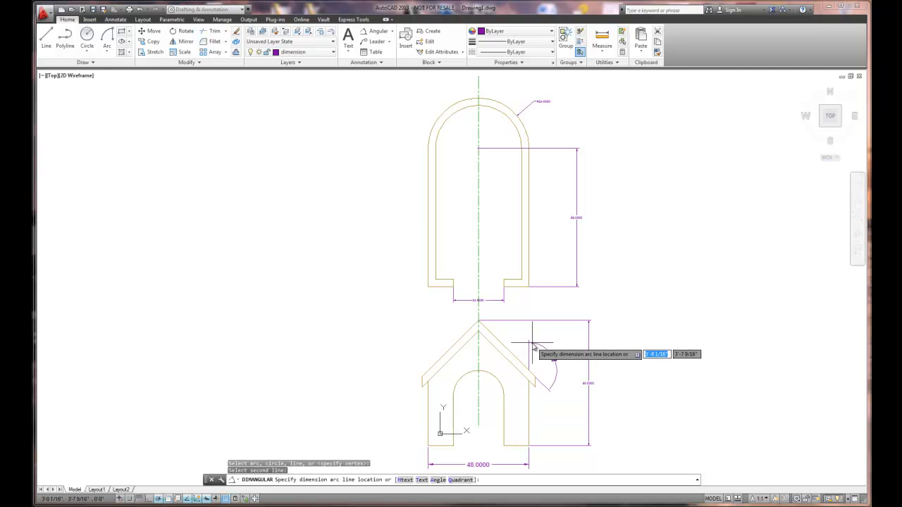
scroll(544, 410, up, 3)
click(543, 414)
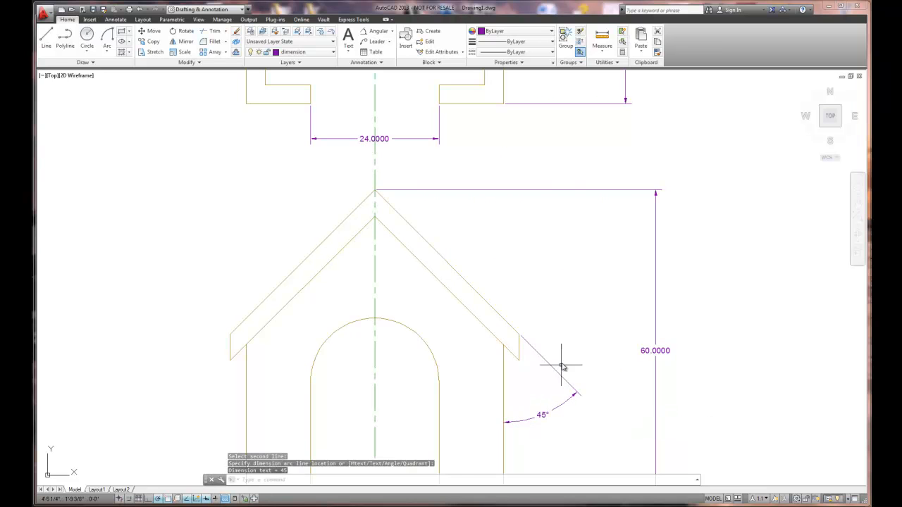
- Dimension the elevation doorway's straight height from its bottom right corner to the arch centre, placing the linear dimension left of the house
scroll(561, 366, down, 3)
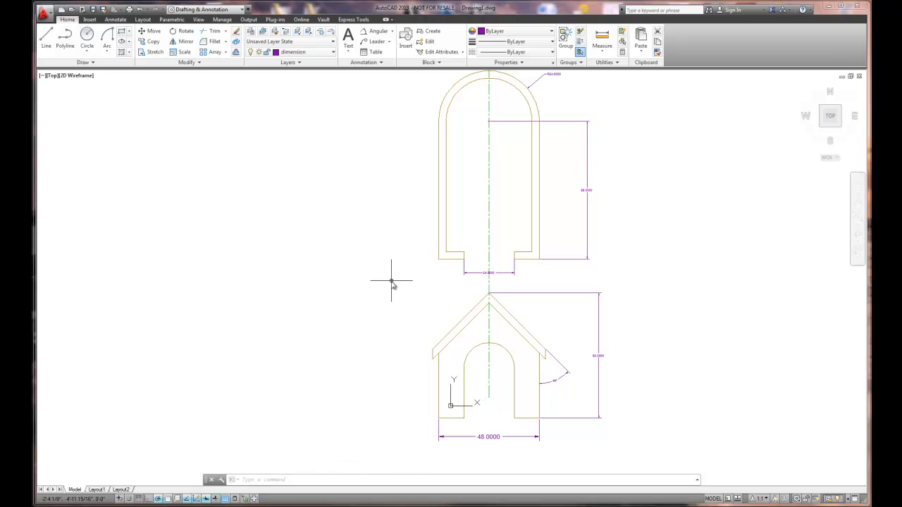
scroll(420, 296, down, 2)
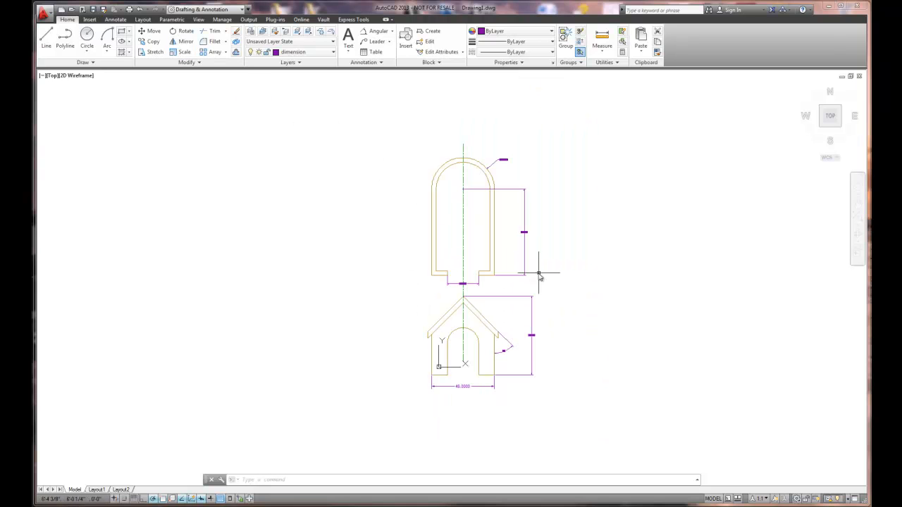
scroll(519, 272, up, 4)
scroll(534, 206, down, 2)
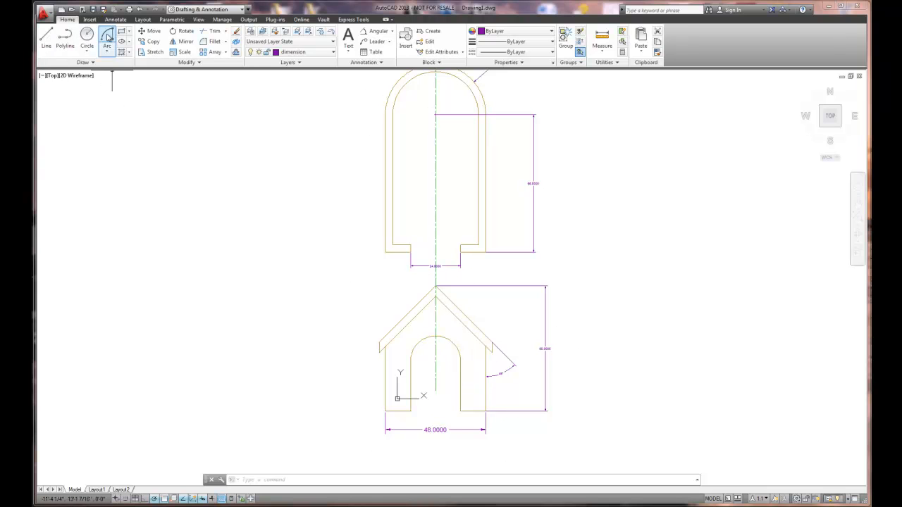
click(393, 32)
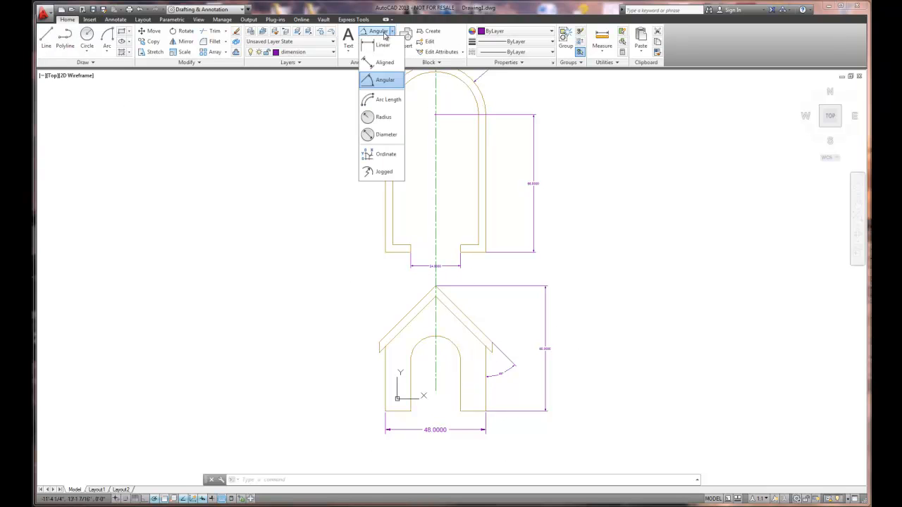
click(373, 60)
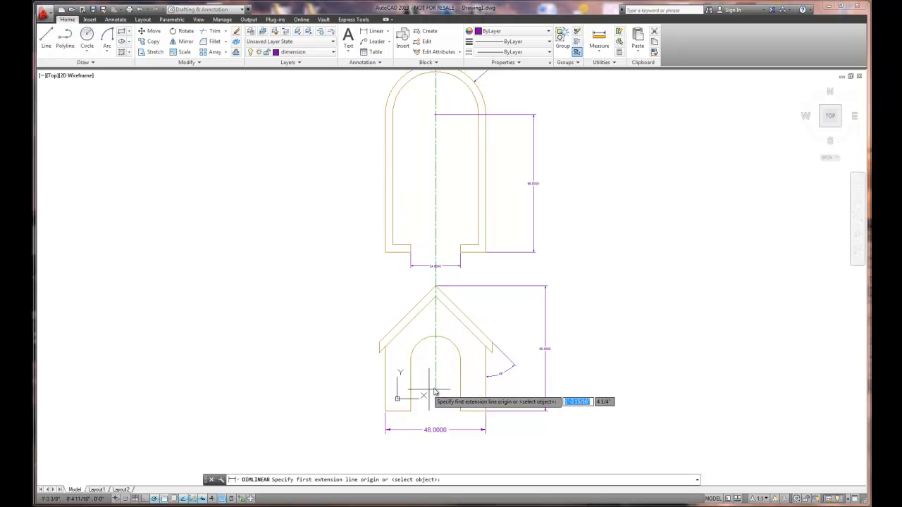
click(460, 411)
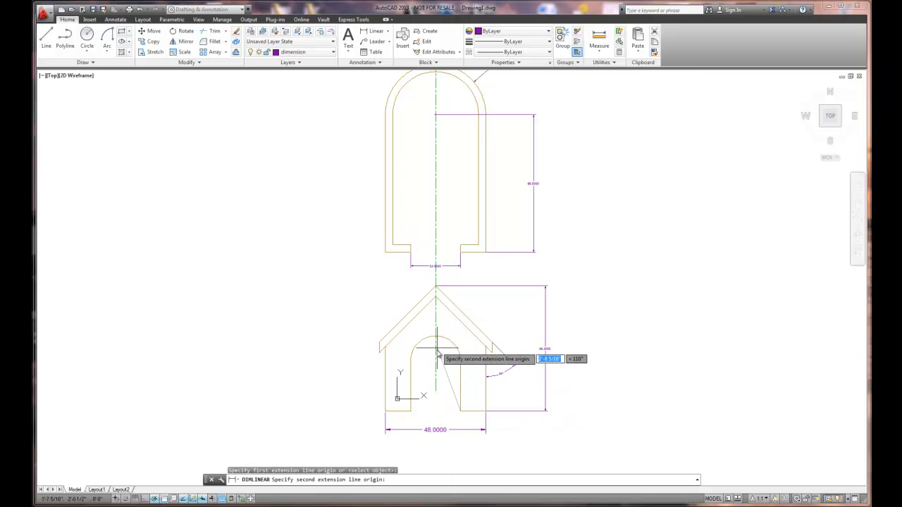
scroll(435, 357, up, 4)
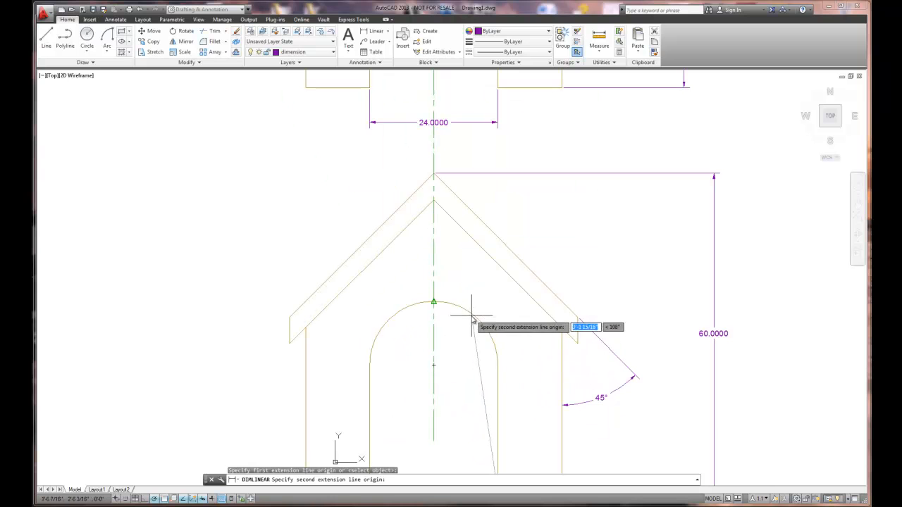
click(433, 366)
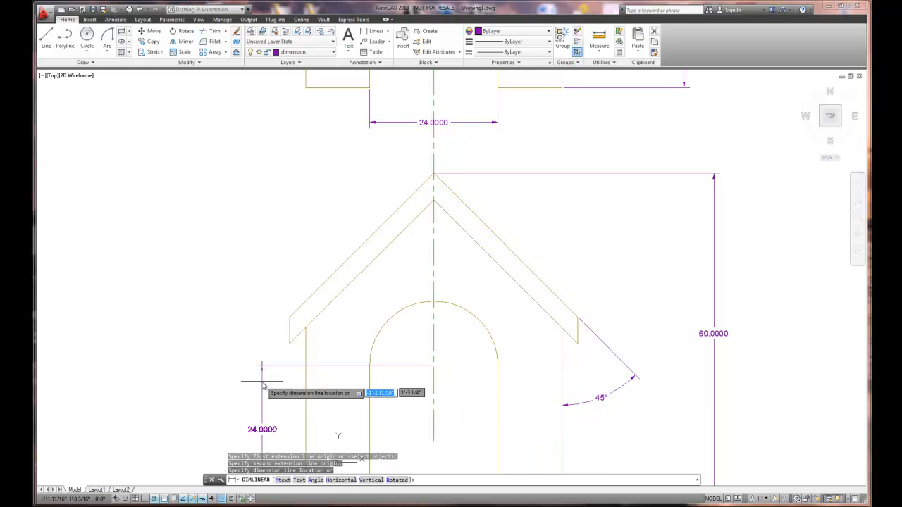
click(224, 418)
scroll(367, 402, down, 2)
scroll(394, 405, down, 1)
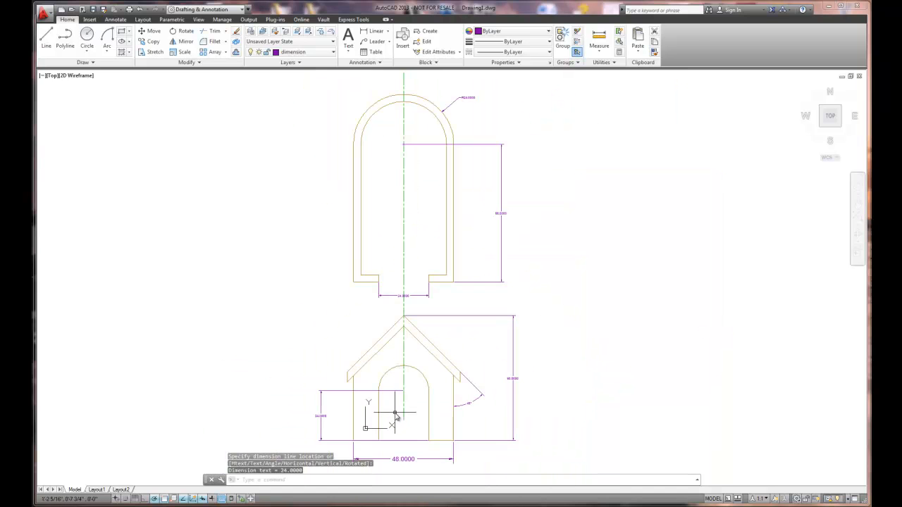
middle_drag(415, 418, 445, 374)
scroll(444, 373, down, 1)
scroll(429, 391, up, 3)
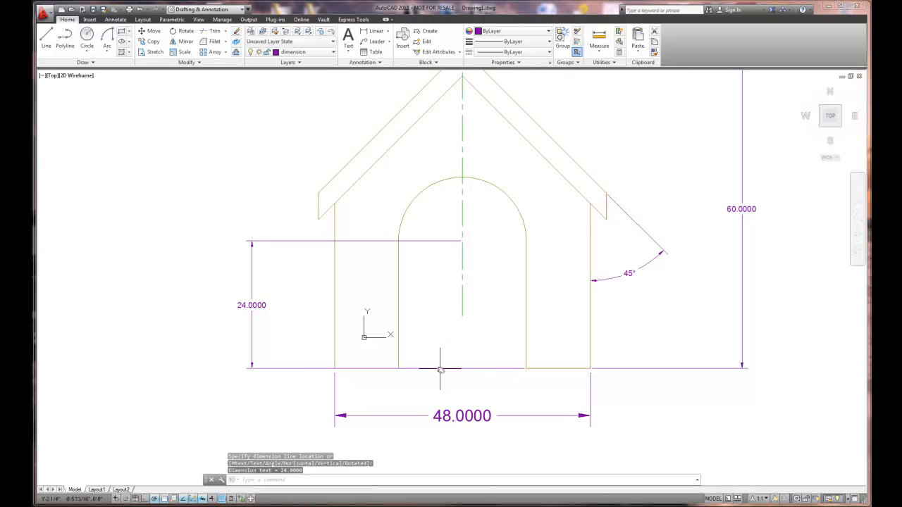
- Move the lower extension origin of the doorway's straight-height dimension to the elevation's outer bottom left wall corner
click(301, 367)
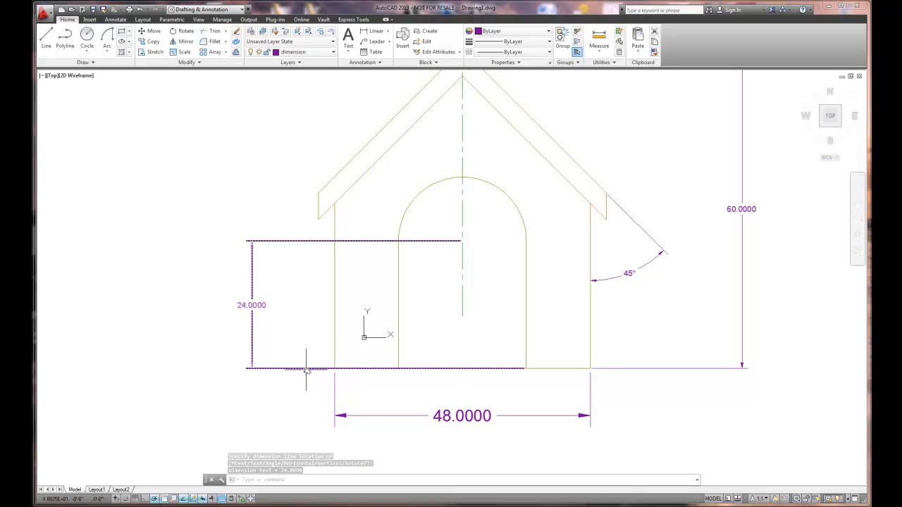
click(525, 368)
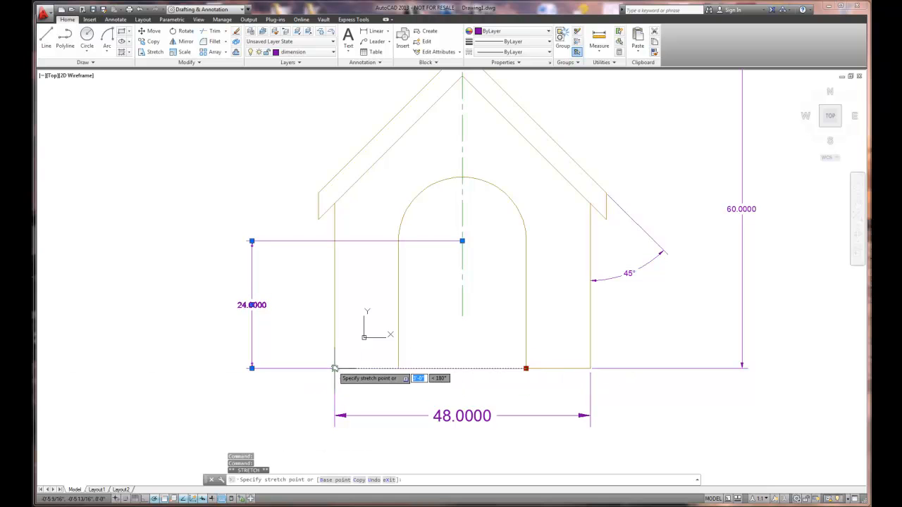
click(335, 368)
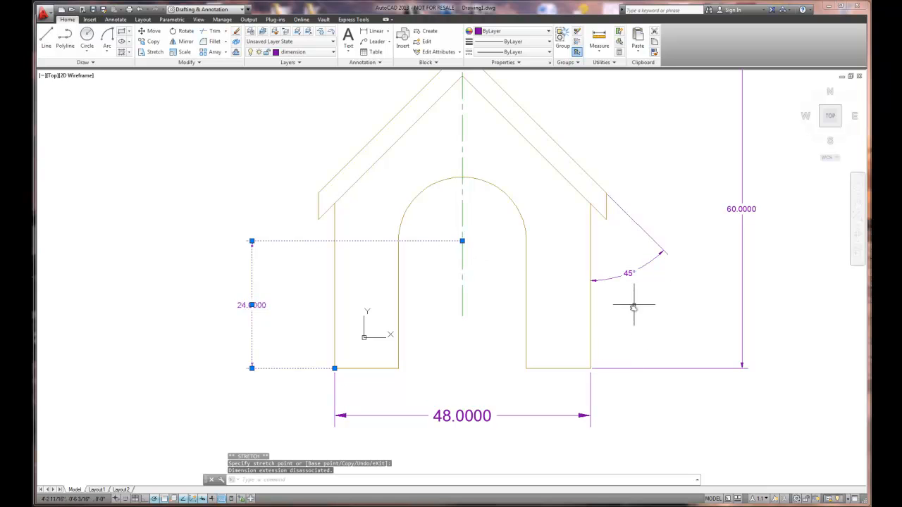
scroll(678, 246, down, 2)
mouse_move(674, 176)
middle_down()
mouse_move(652, 459)
mouse_move(603, 280)
middle_up()
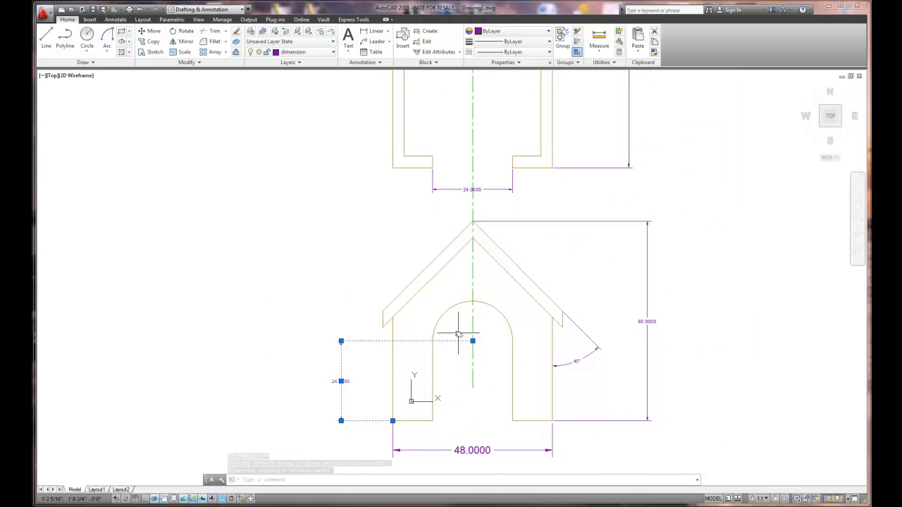
key(Escape)
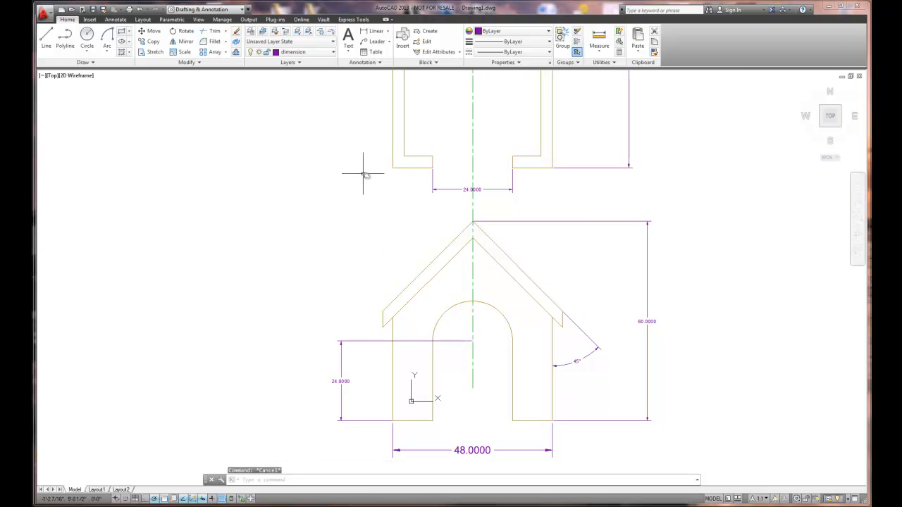
- Dimension the floor plan's left wall thickness near its lower inner corner with a linear dimension, placing the text just outside the wall
click(371, 33)
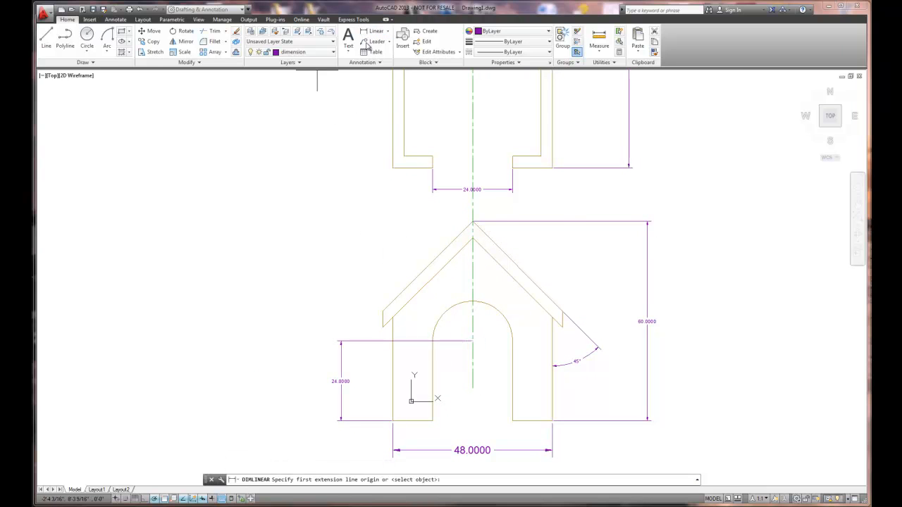
click(403, 156)
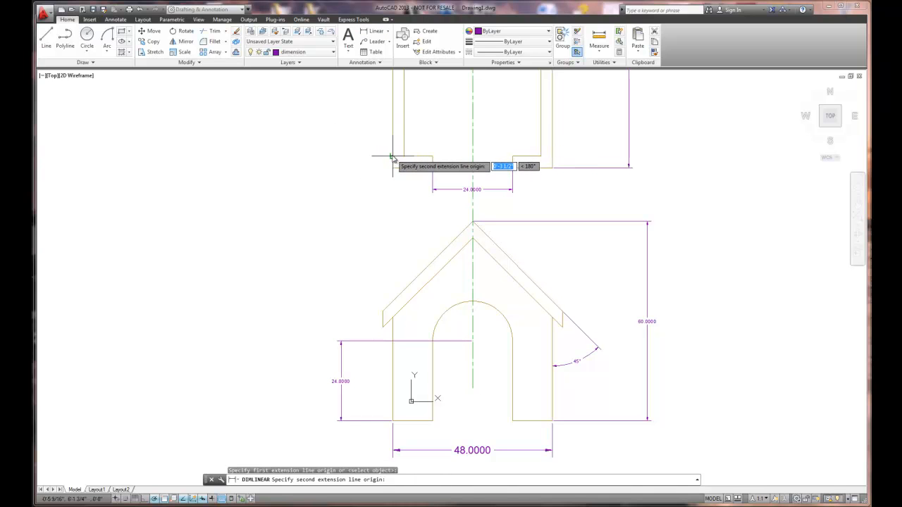
click(389, 155)
click(369, 154)
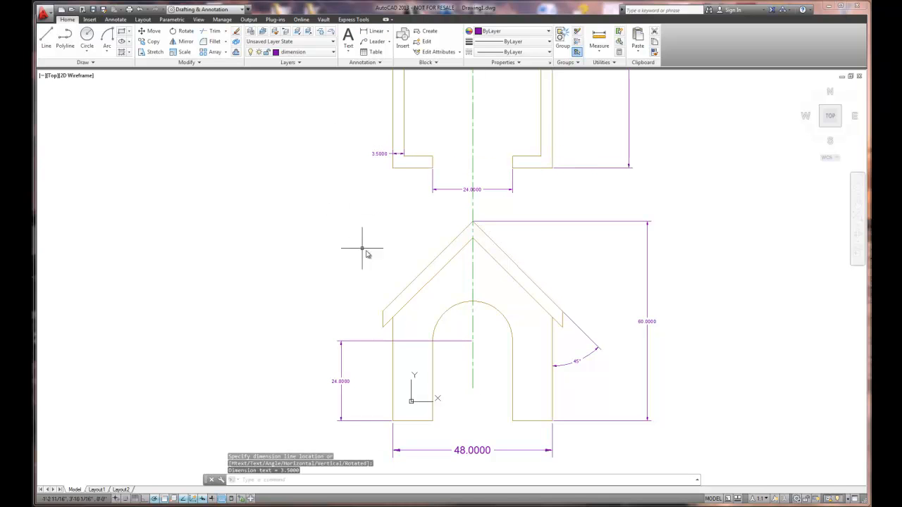
right_click(392, 253)
click(426, 251)
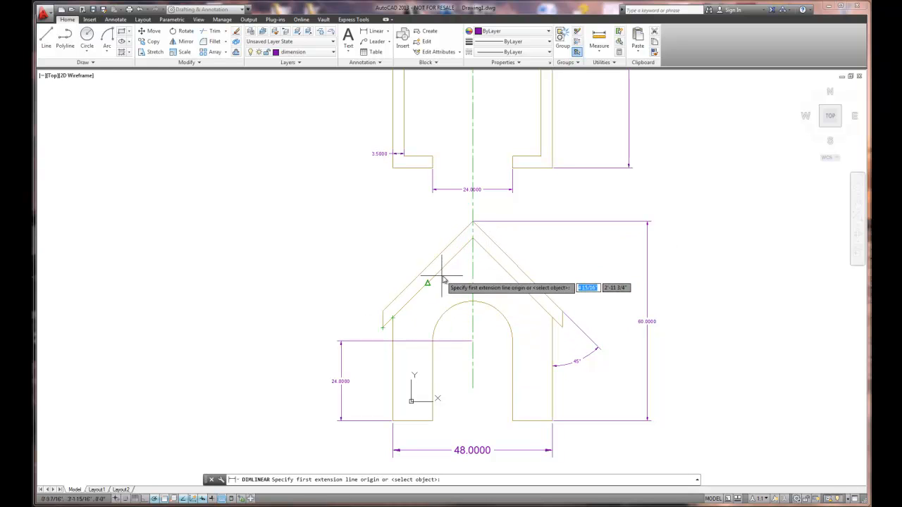
click(456, 243)
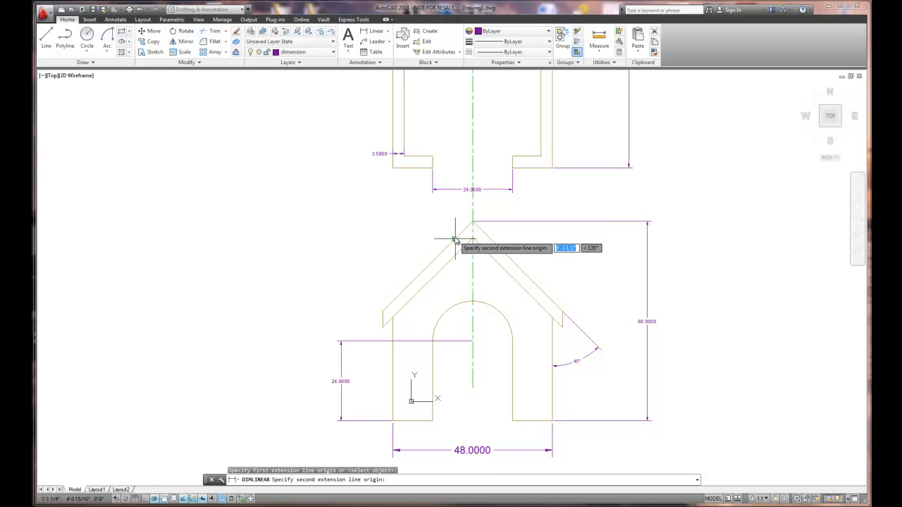
click(455, 239)
right_click(435, 240)
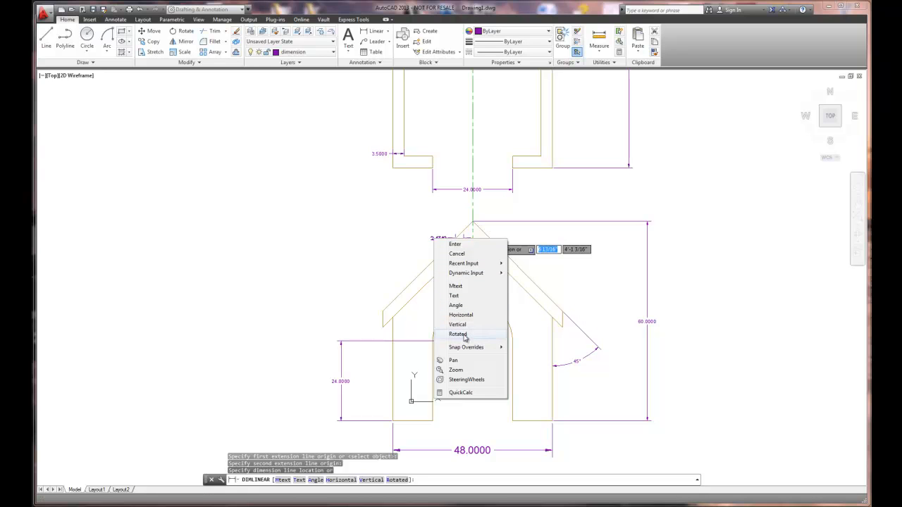
key(Escape)
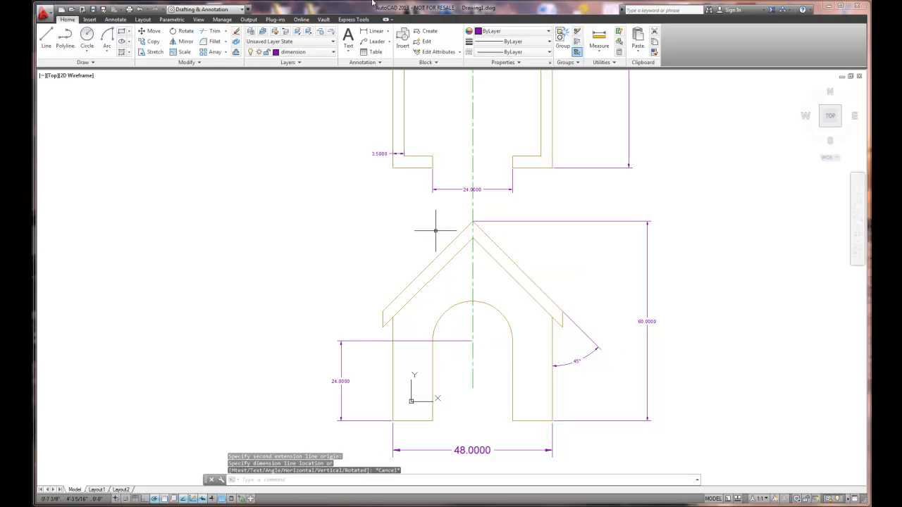
- Add an aligned dimension for the roof thickness, measured perpendicular across the left slope near the peak, with its text outside the roof
click(388, 35)
click(377, 65)
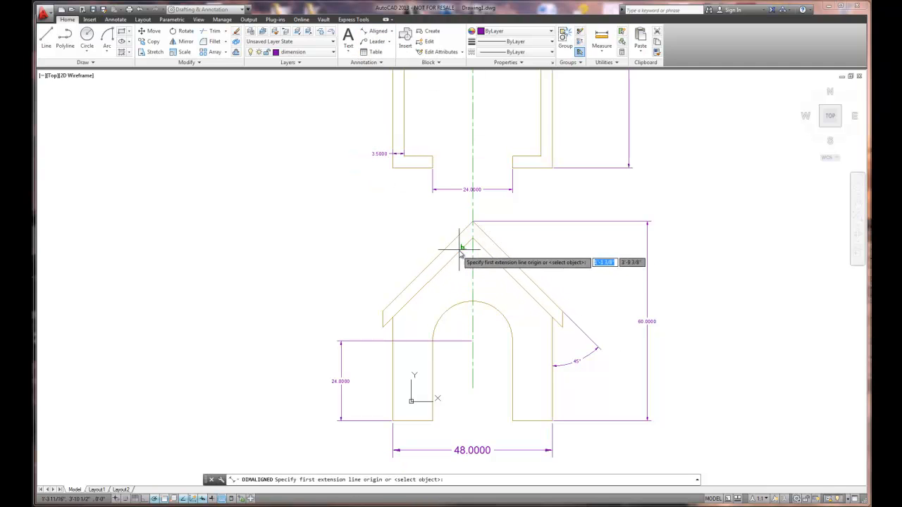
click(462, 247)
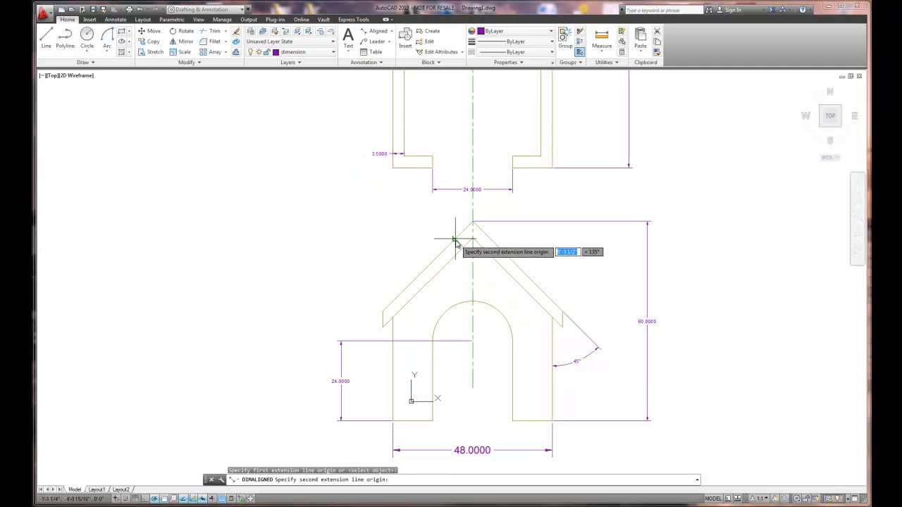
click(454, 240)
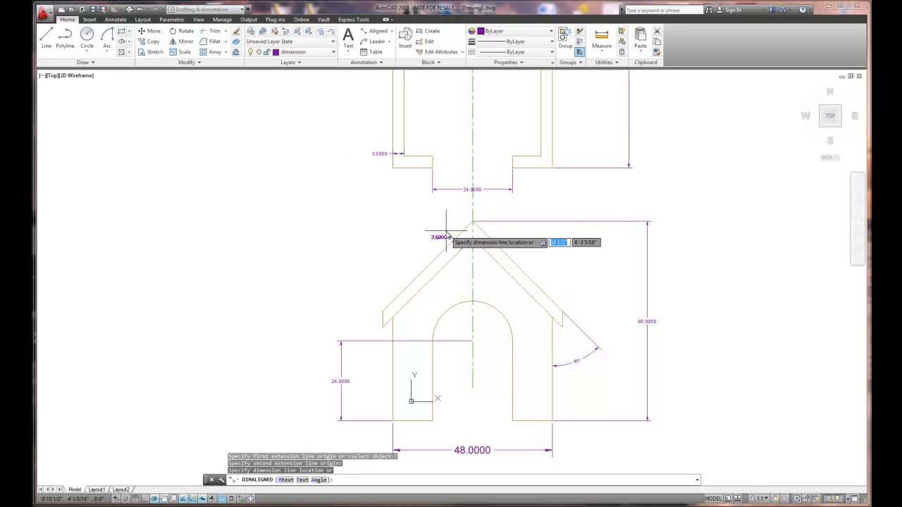
click(448, 230)
scroll(479, 251, down, 2)
scroll(467, 277, up, 5)
scroll(474, 268, down, 2)
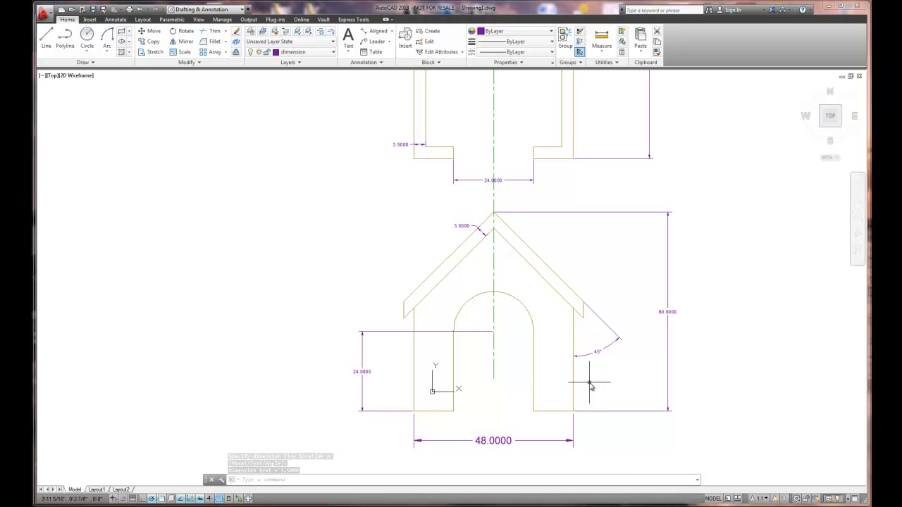
scroll(590, 386, up, 2)
scroll(590, 386, down, 2)
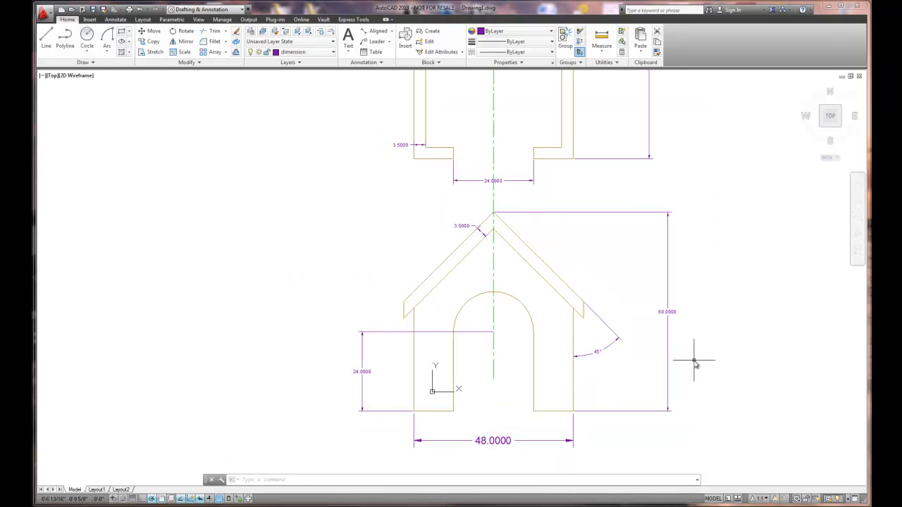
- Set the overall dimension scale to 12 for the arch radius and all linear and aligned dimensions except the elevation's bottom width
scroll(694, 362, down, 2)
click(486, 368)
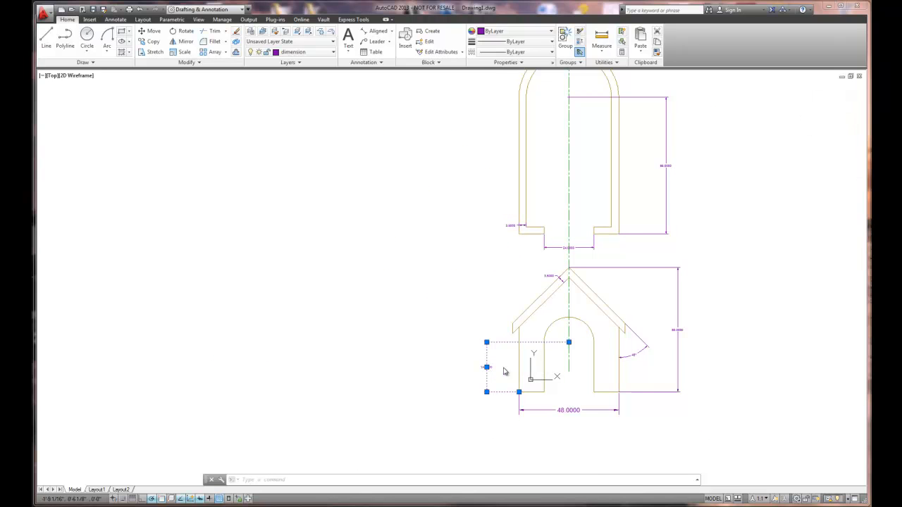
click(550, 276)
click(553, 247)
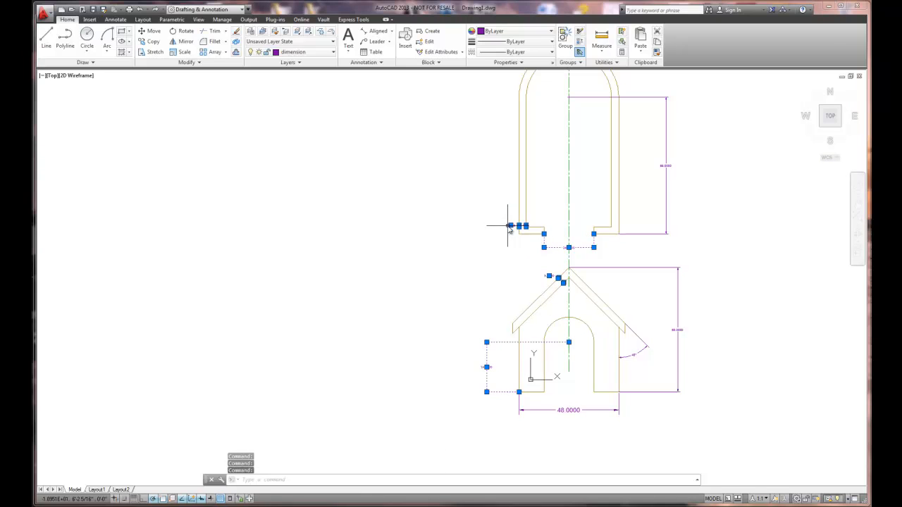
click(665, 172)
click(679, 268)
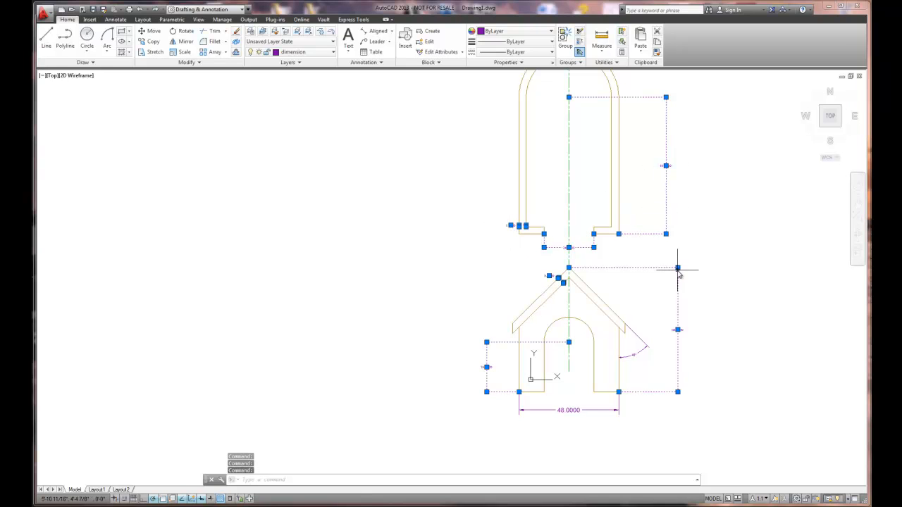
scroll(696, 202, down, 2)
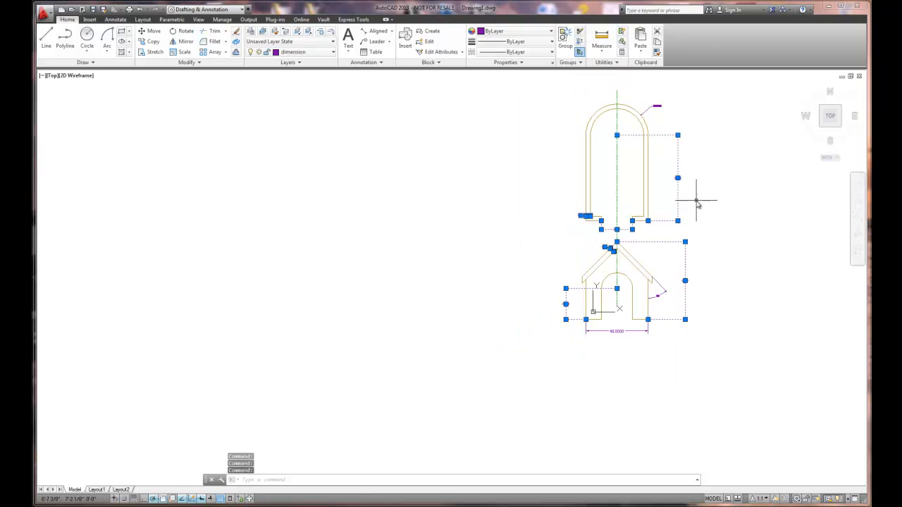
right_click(656, 107)
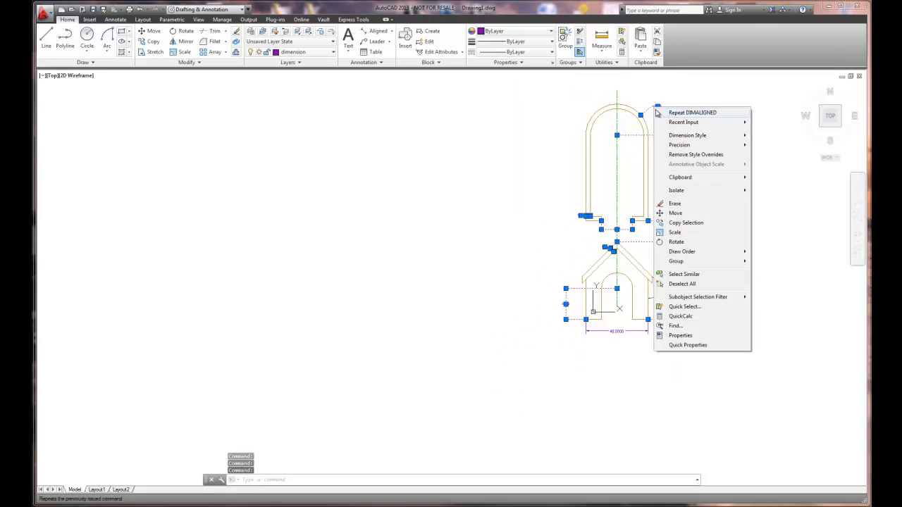
click(681, 336)
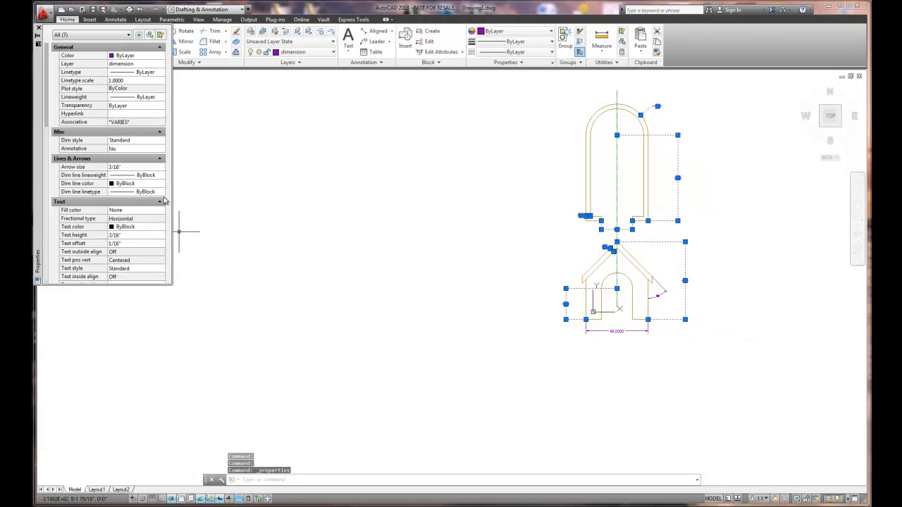
drag(45, 107, 41, 174)
click(124, 182)
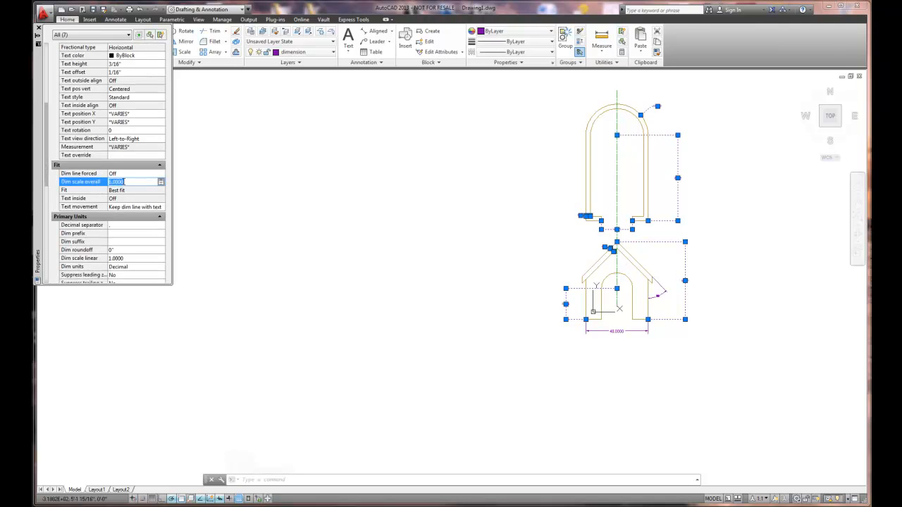
text(12)
key(Return)
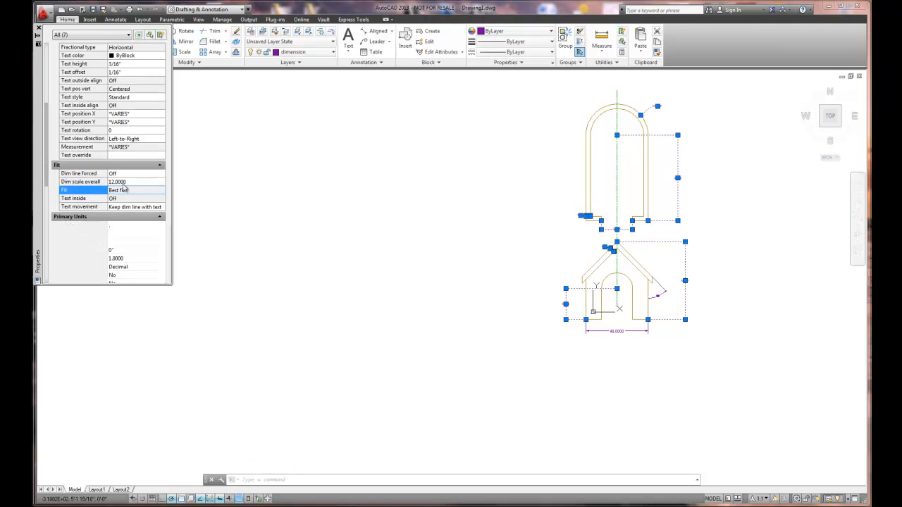
click(38, 29)
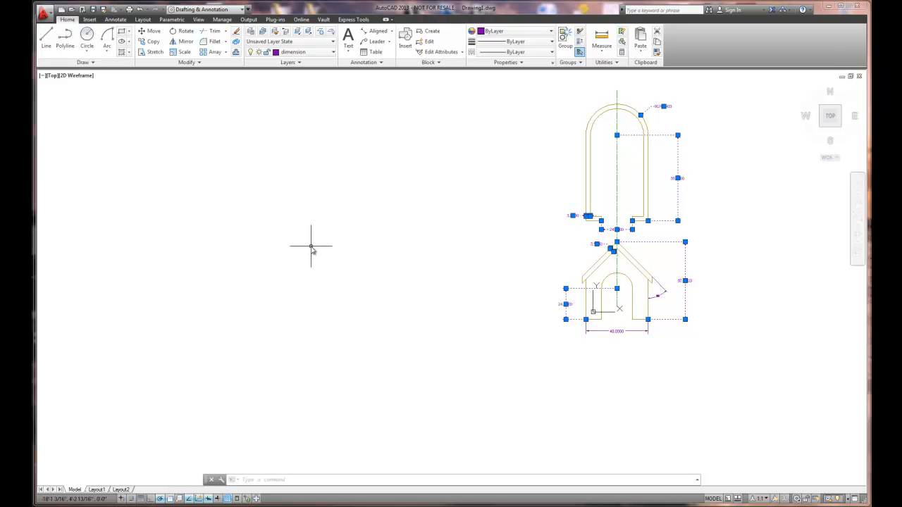
key(Escape)
- Set the dimension units to Architectural for the arch radius and all linear and aligned dimensions in both views, leaving out the roof angle
scroll(704, 224, up, 1)
scroll(704, 224, down, 1)
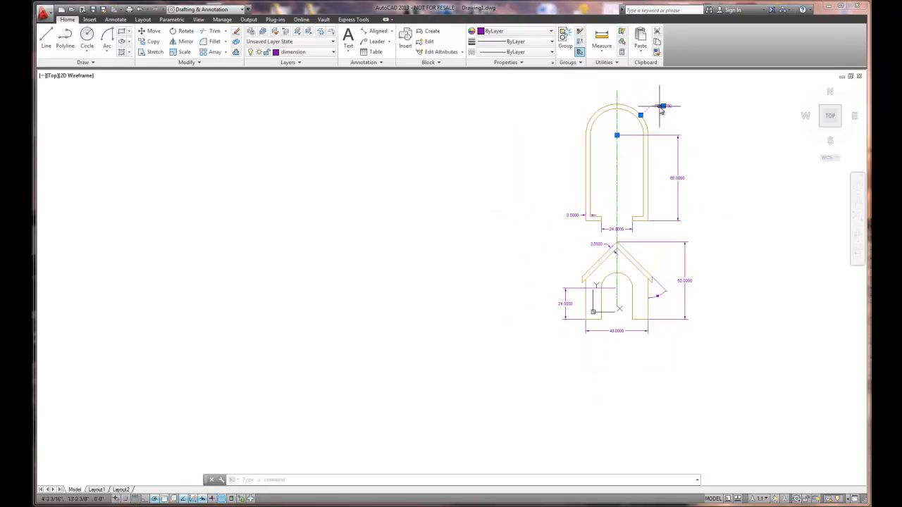
click(677, 143)
click(685, 249)
click(617, 331)
click(566, 305)
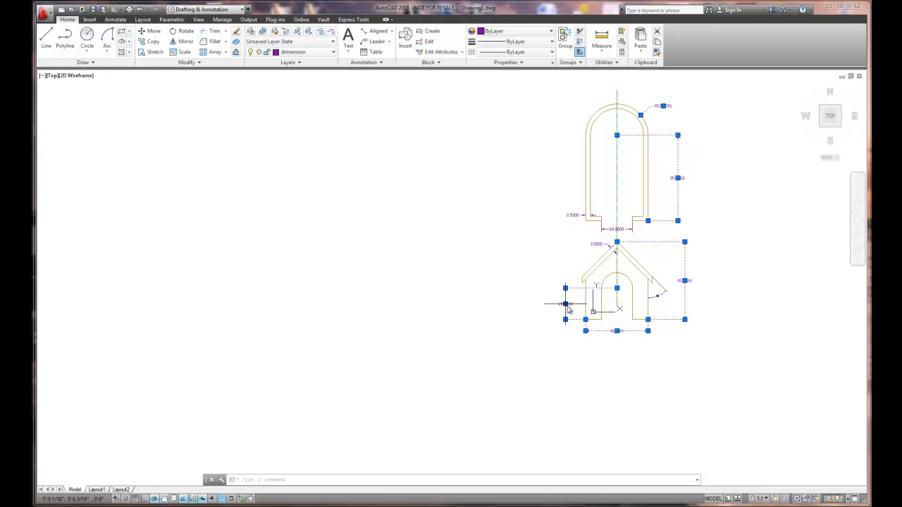
click(577, 215)
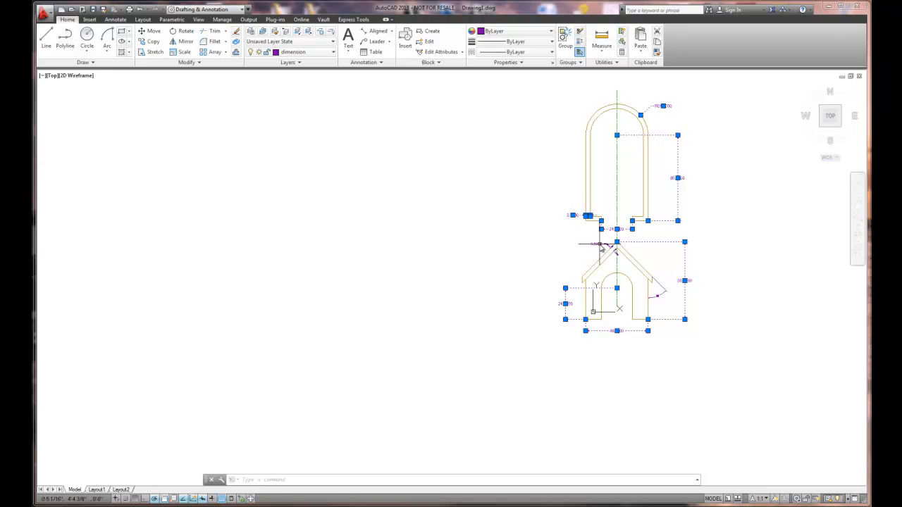
right_click(508, 216)
click(539, 445)
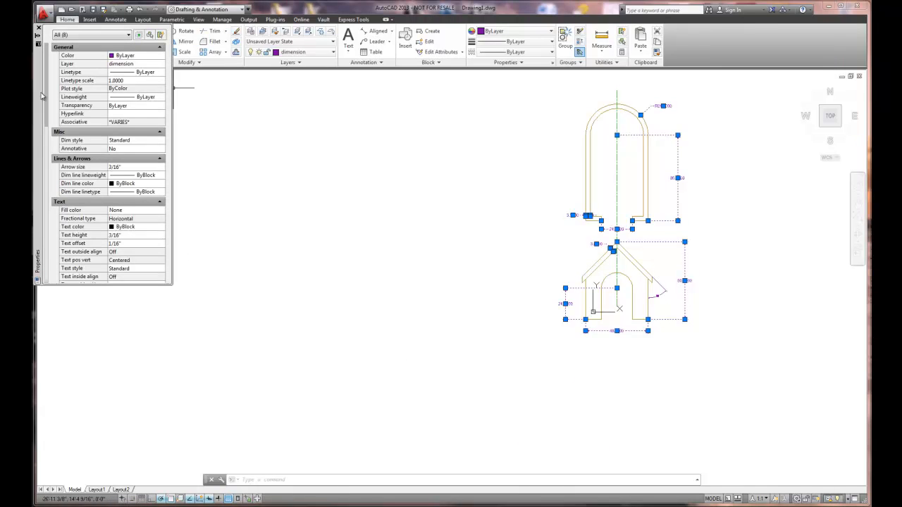
scroll(48, 73, down, 1)
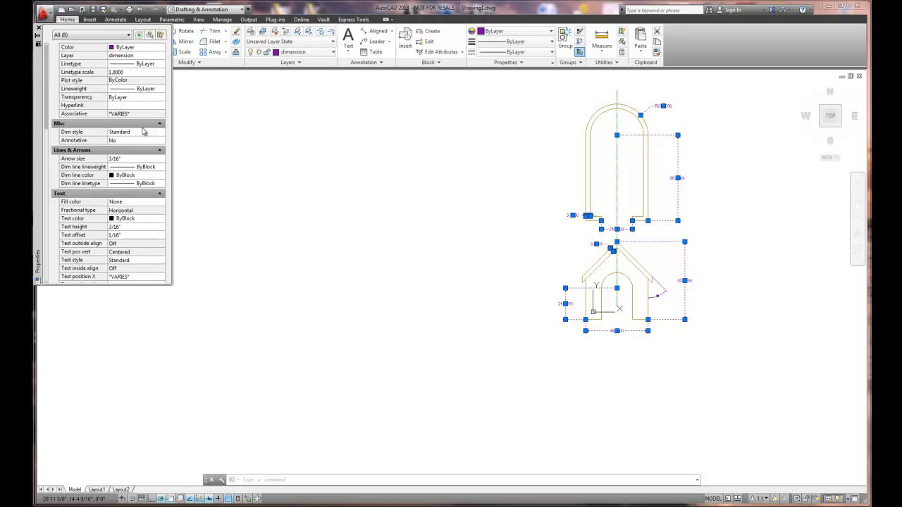
click(134, 134)
click(161, 133)
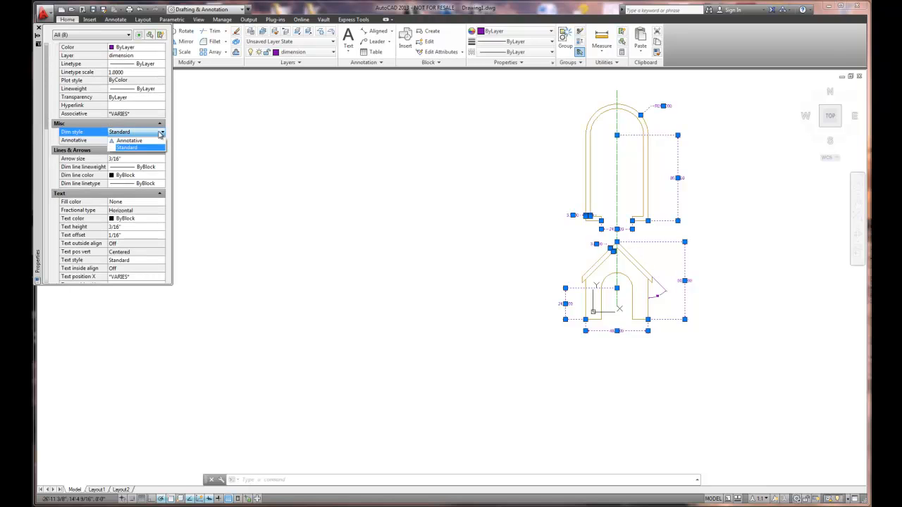
click(161, 133)
drag(48, 110, 34, 220)
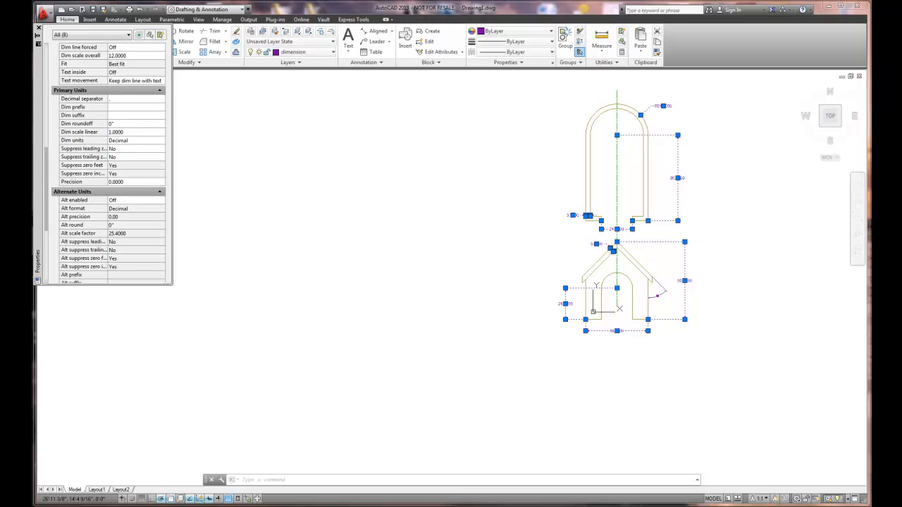
scroll(85, 234, up, 3)
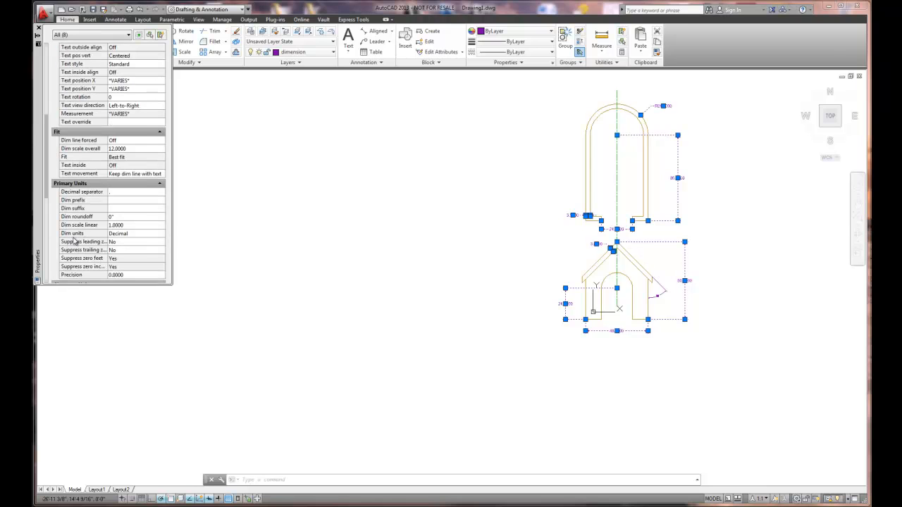
click(75, 233)
click(127, 233)
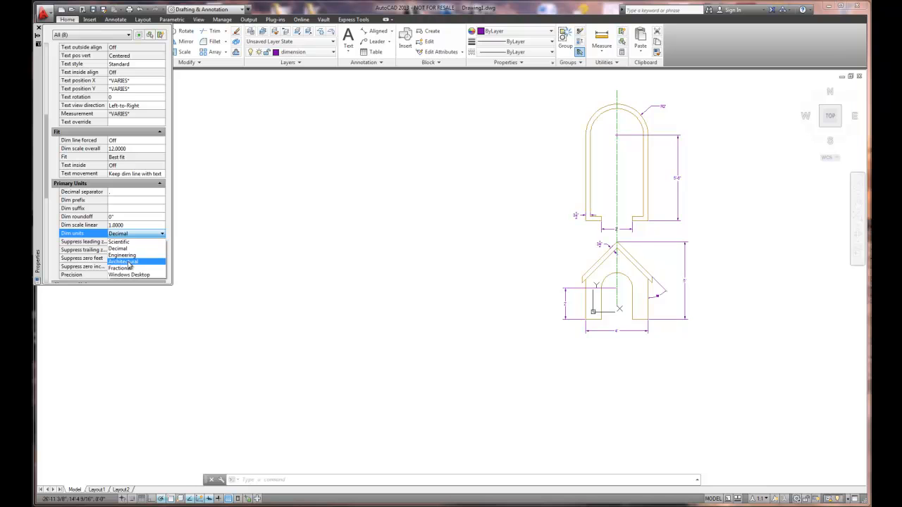
click(128, 265)
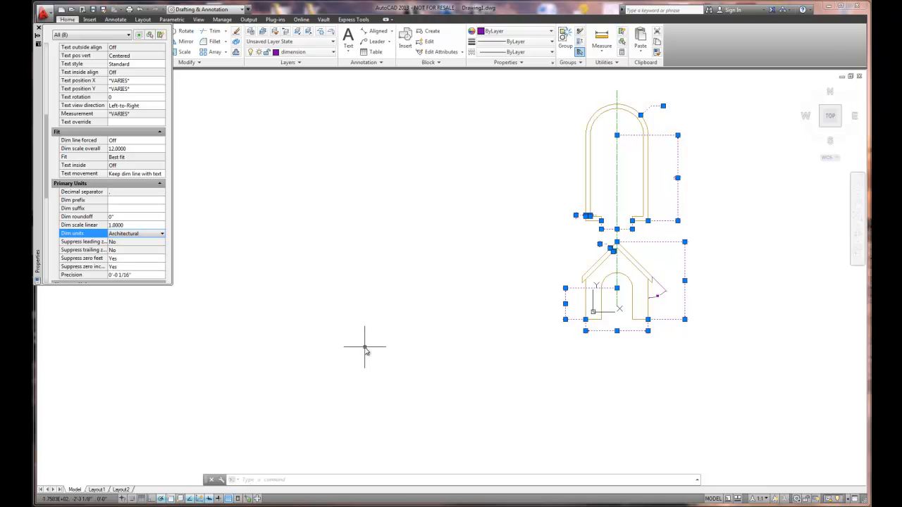
key(Escape)
- Move the text of the floor plan's doorway-opening dimension slightly left along its dimension line, clear of the green centerline
scroll(664, 305, up, 3)
scroll(662, 304, down, 1)
scroll(585, 186, up, 2)
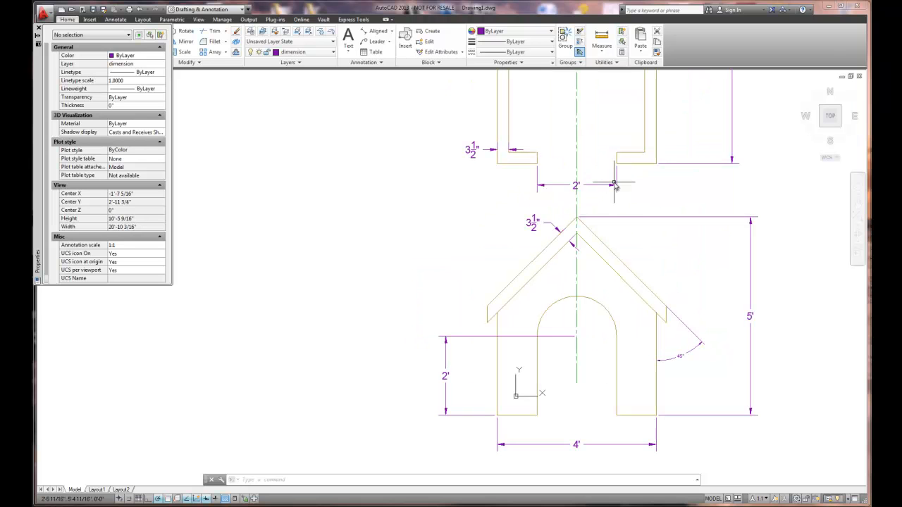
click(576, 185)
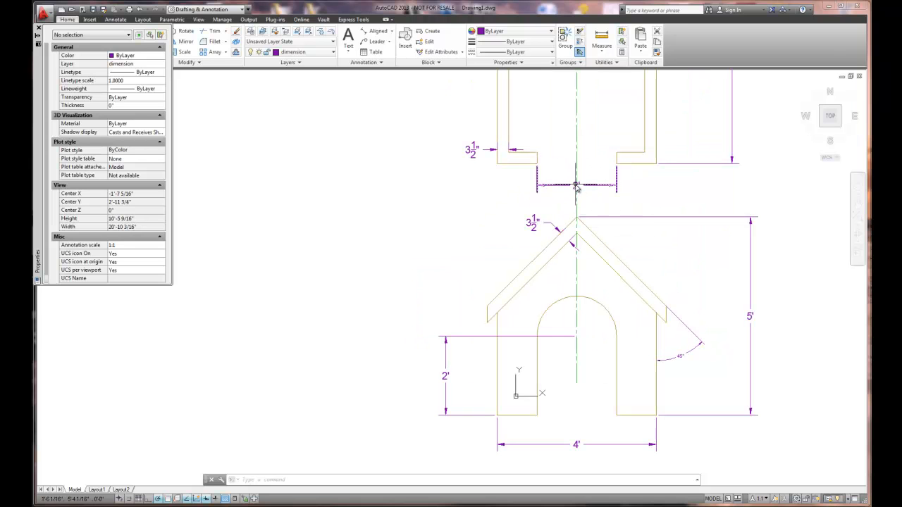
double_click(577, 185)
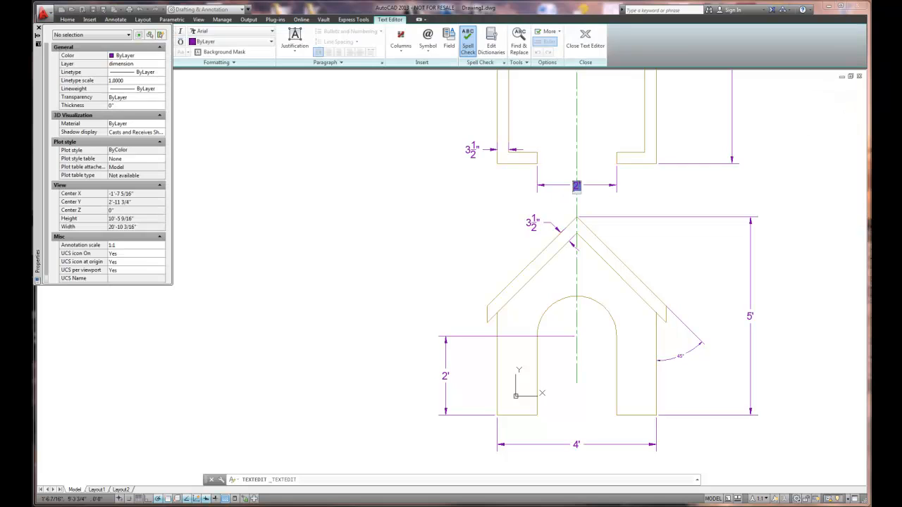
key(Escape)
click(574, 185)
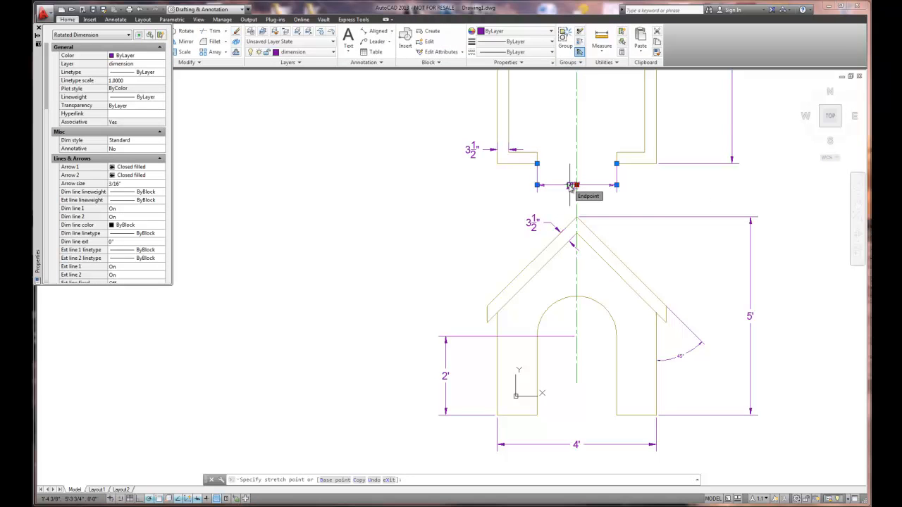
mouse_move(570, 186)
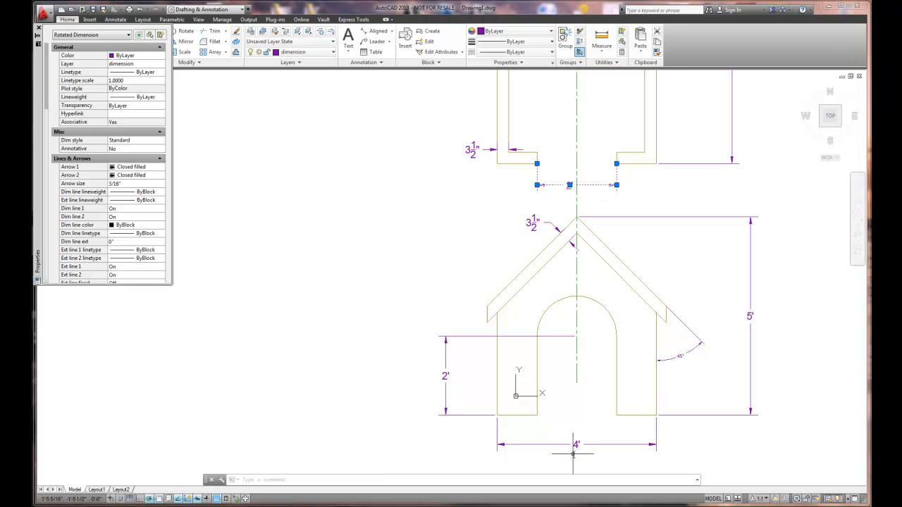
key(Escape)
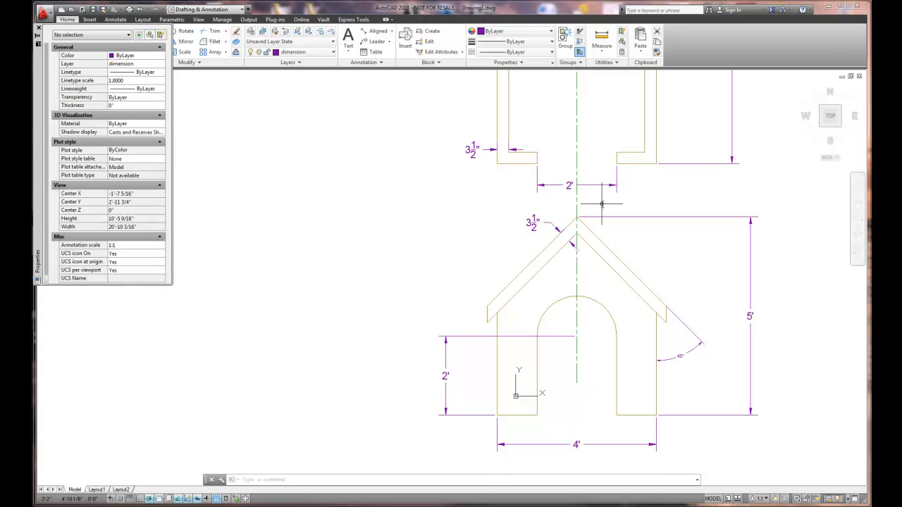
scroll(619, 365, down, 2)
middle_drag(741, 294, 647, 327)
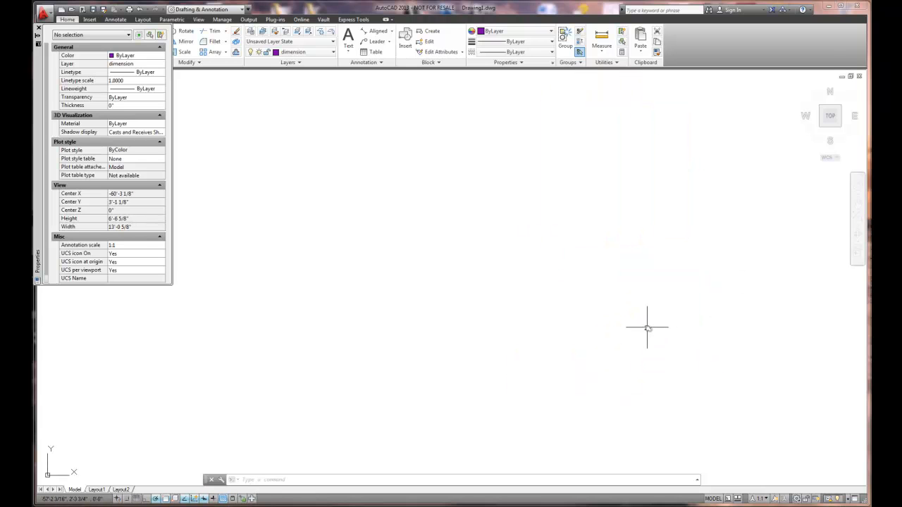
middle_click(647, 327)
middle_click(647, 326)
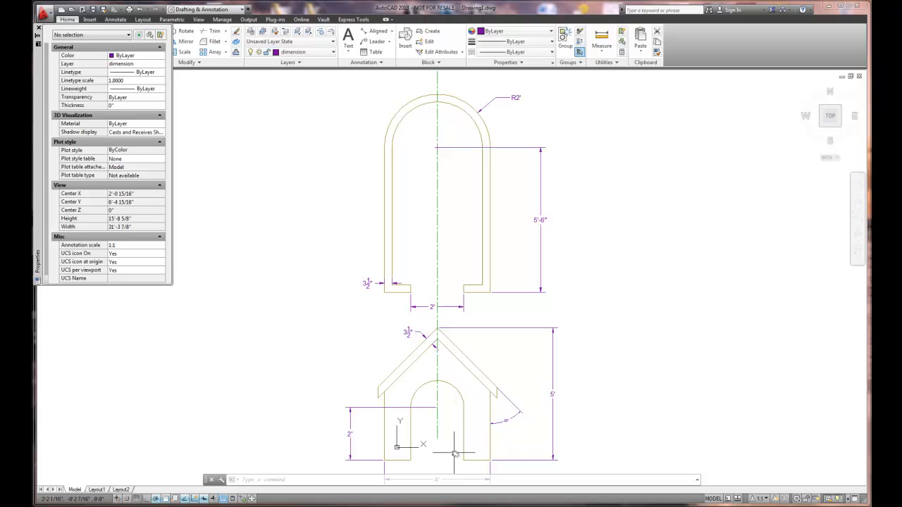
middle_drag(594, 375, 596, 357)
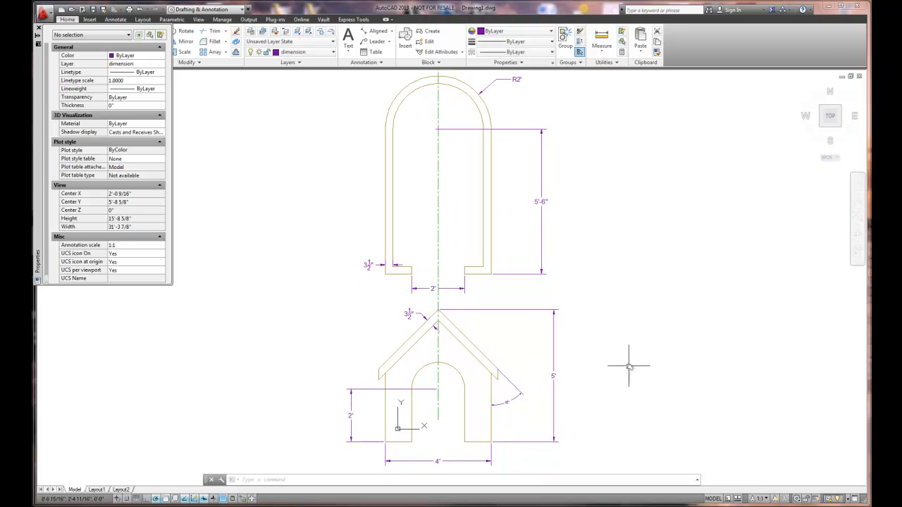